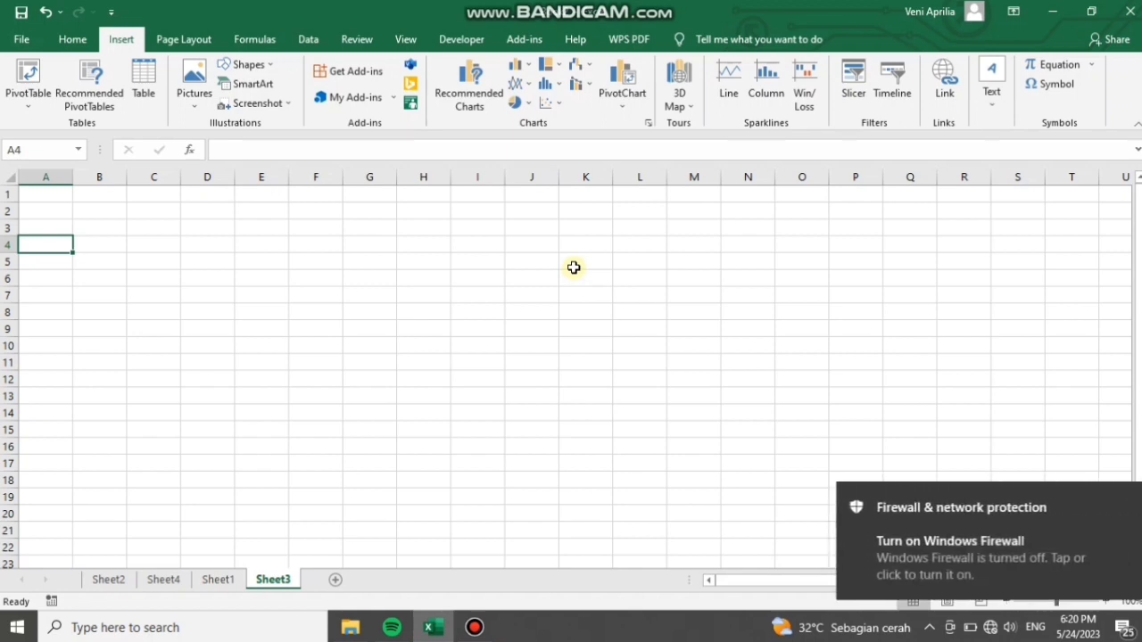
Step: Enter the headings No, Nama, Kehadiran, Tugas, PTS and PAS across cells A4 to F4
{"action": "left_click", "coordinate": [1120, 495]}
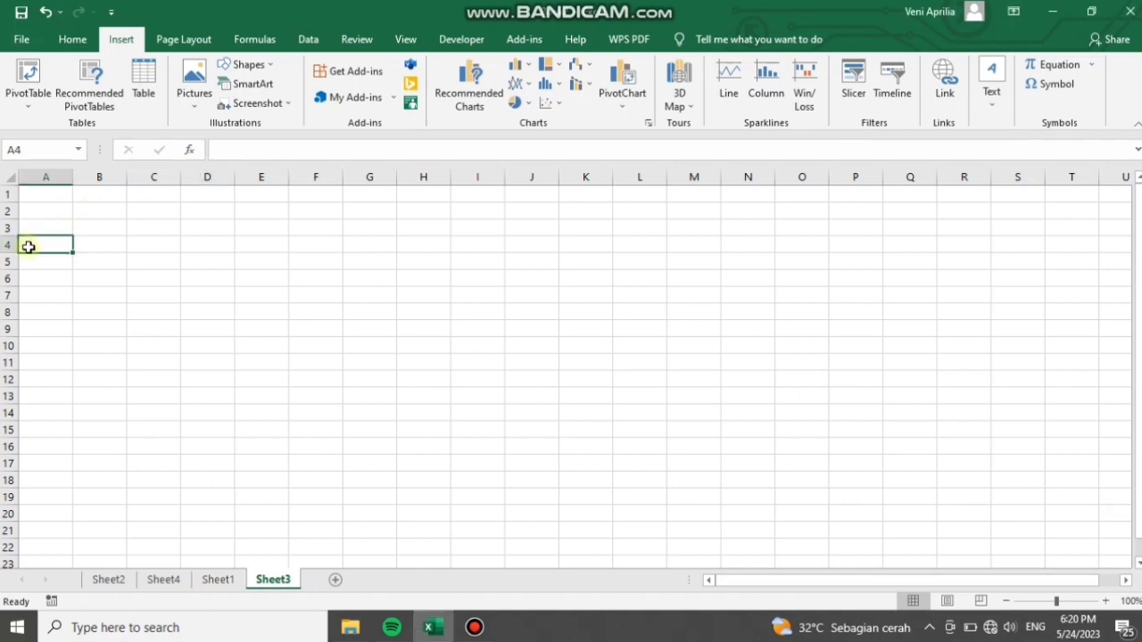
{"action": "type", "text": "No"}
{"action": "key", "text": "Tab"}
{"action": "type", "text": "Nama"}
{"action": "key", "text": "Tab"}
{"action": "type", "text": "Kehadiran"}
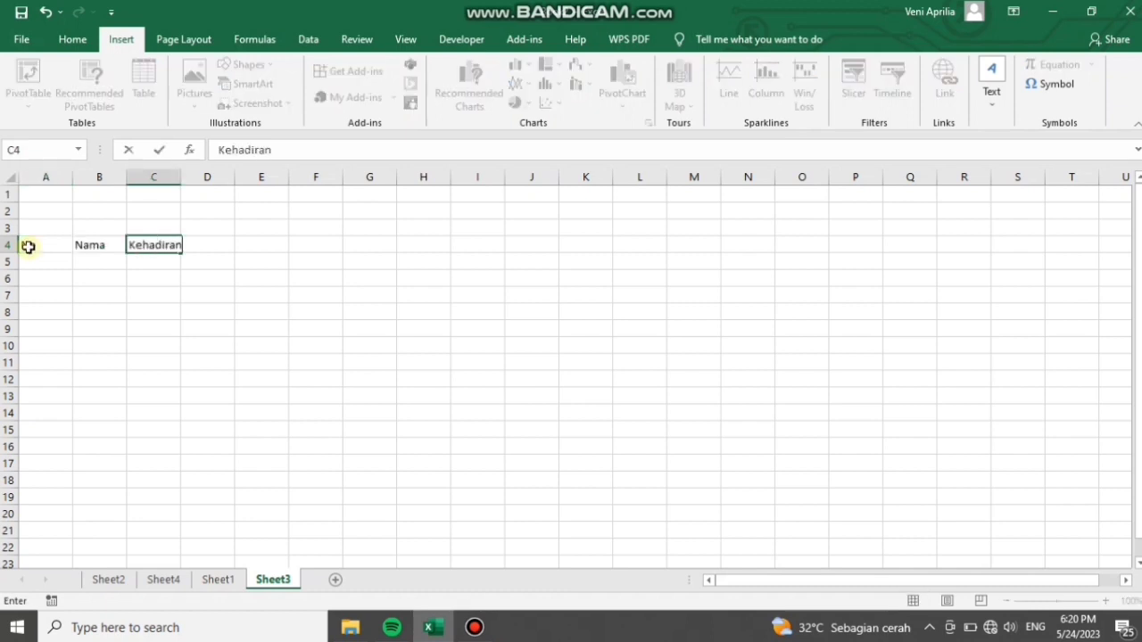
{"action": "key", "text": "Tab"}
{"action": "type", "text": "Tugas"}
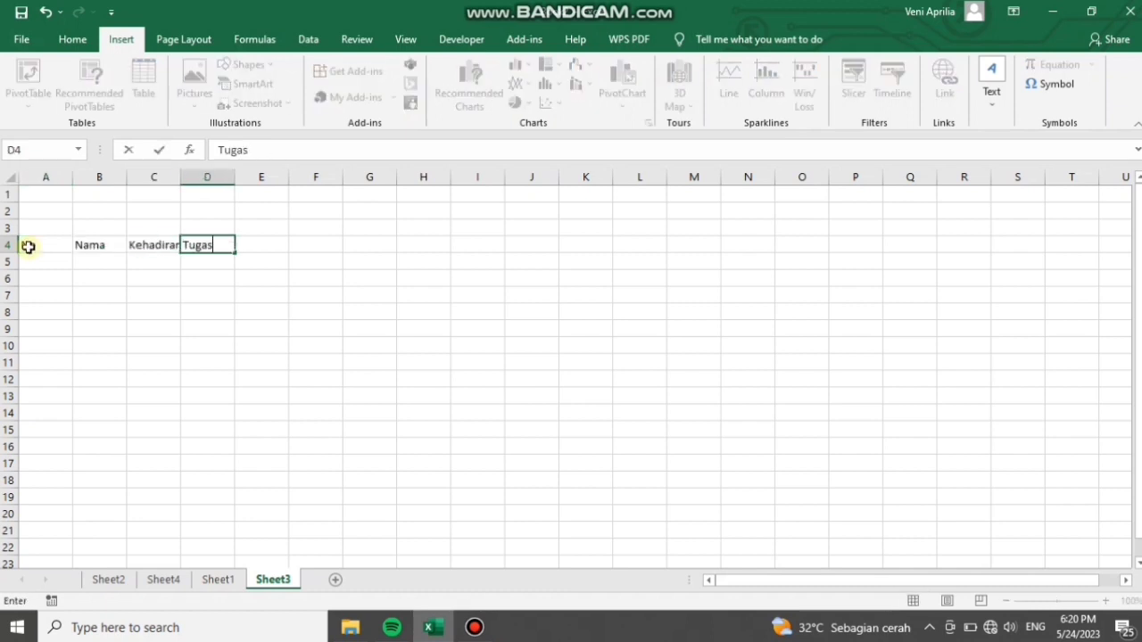
{"action": "key", "text": "Tab"}
{"action": "type", "text": "PTS"}
{"action": "key", "text": "Tab"}
{"action": "type", "text": "PAS"}
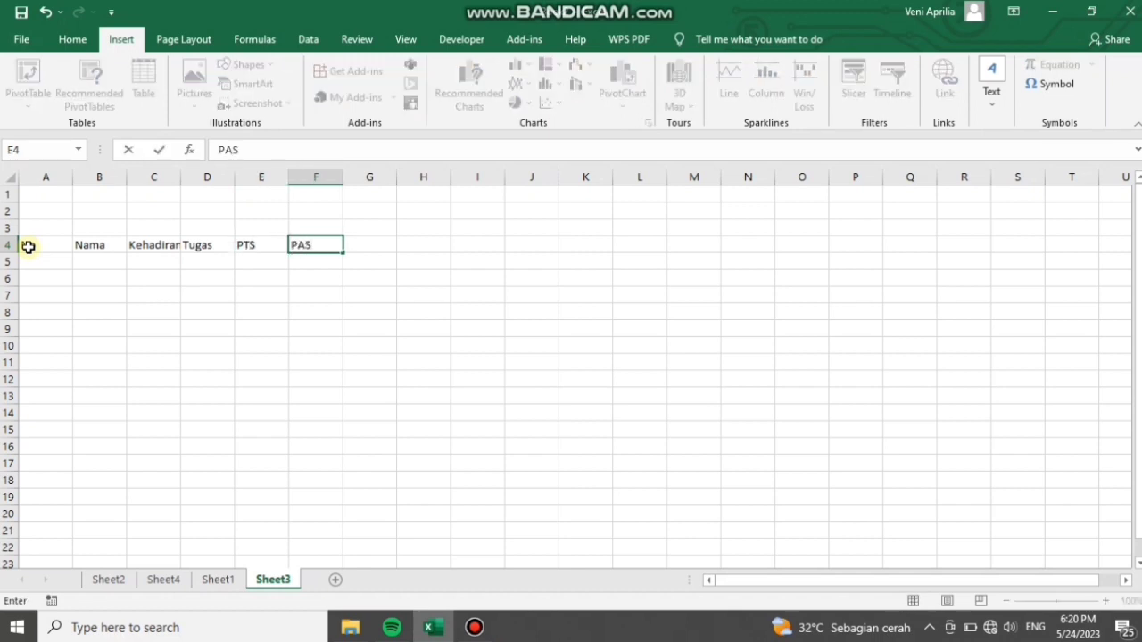
Step: Continue the heading row in G4 to K4 with Jumlah, Nilai Akhir, Score, Keterangan 1 and Keterangan 2
{"action": "key", "text": "Tab"}
{"action": "type", "text": "Jumlah"}
{"action": "key", "text": "Tab"}
{"action": "type", "text": "N"}
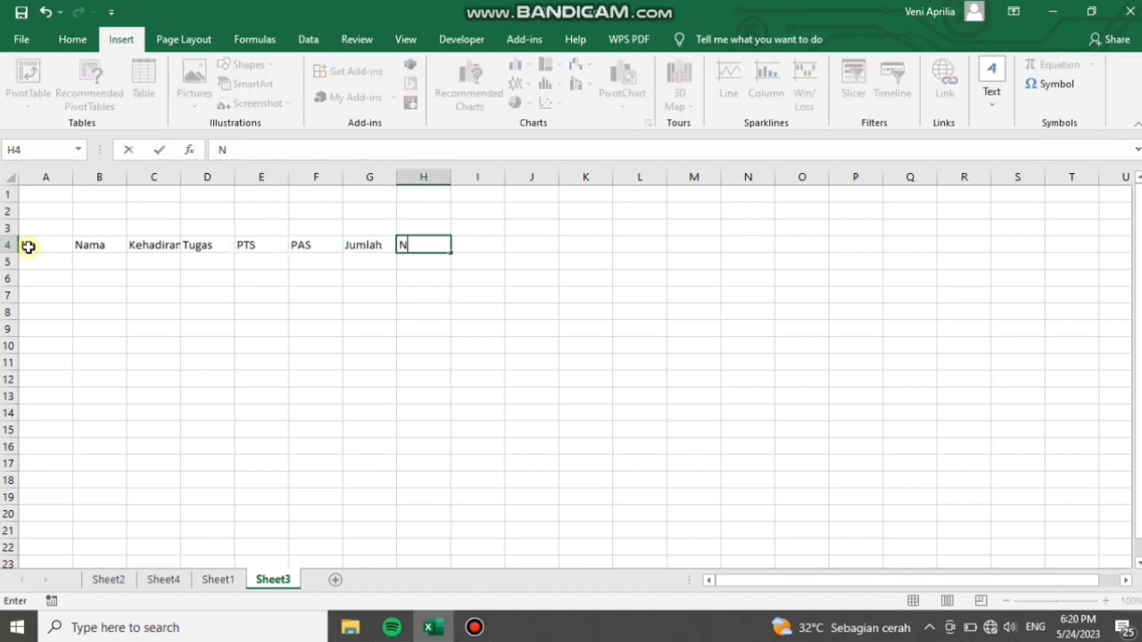
{"action": "type", "text": "ilai Akhir"}
{"action": "key", "text": "Tab"}
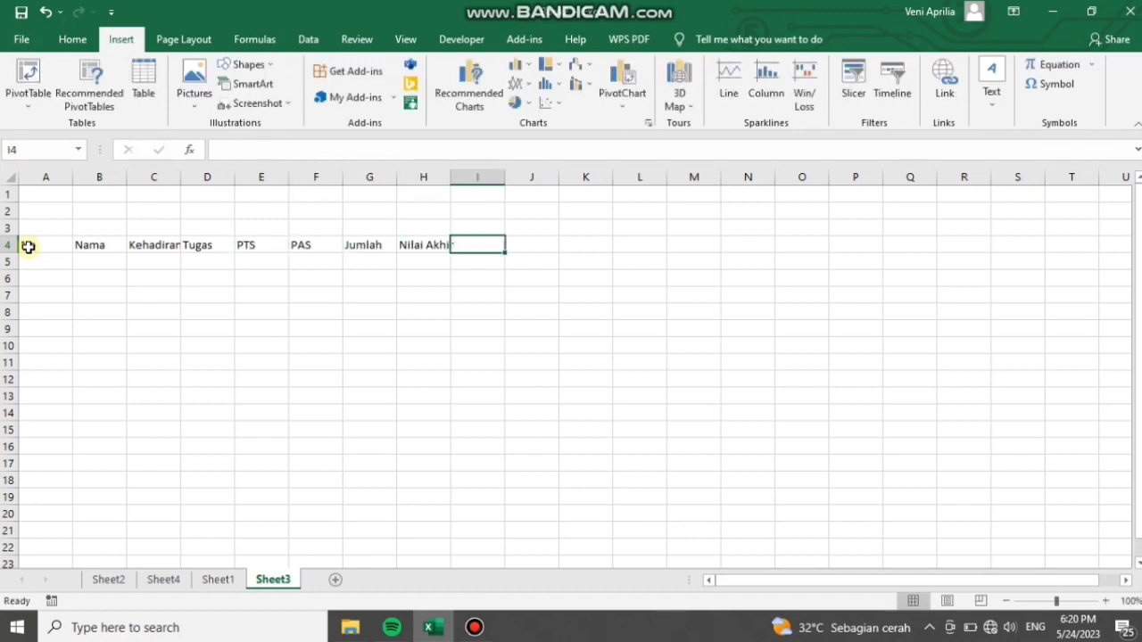
{"action": "type", "text": "Score"}
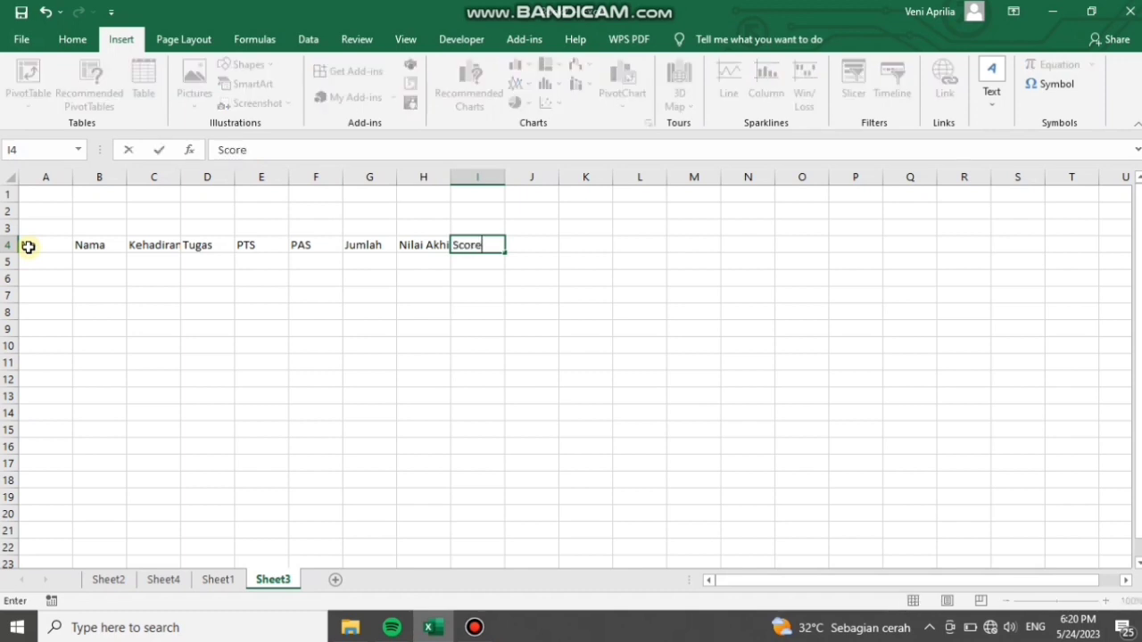
{"action": "key", "text": "Tab"}
{"action": "type", "text": "Keterangan 1"}
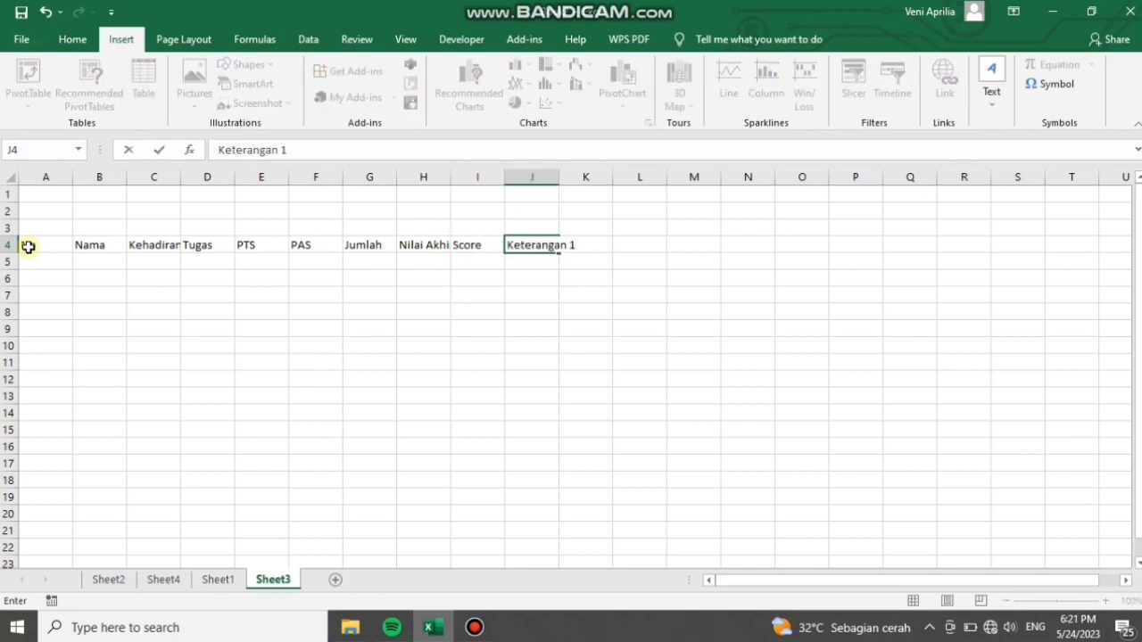
{"action": "key", "text": "Tab"}
{"action": "type", "text": "Keterangan 2"}
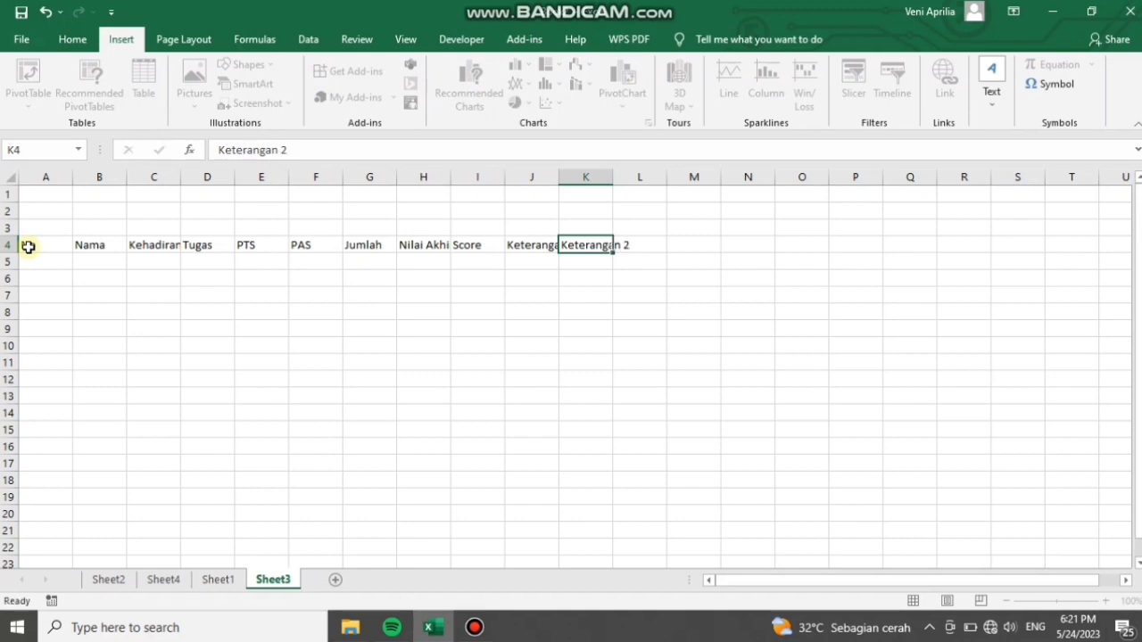
{"action": "key", "text": "Tab"}
Step: Center the headings in row 4 and resize the columns to fit their headings, making the Nama column the widest
{"action": "left_click", "coordinate": [7, 245]}
{"action": "left_click", "coordinate": [72, 39]}
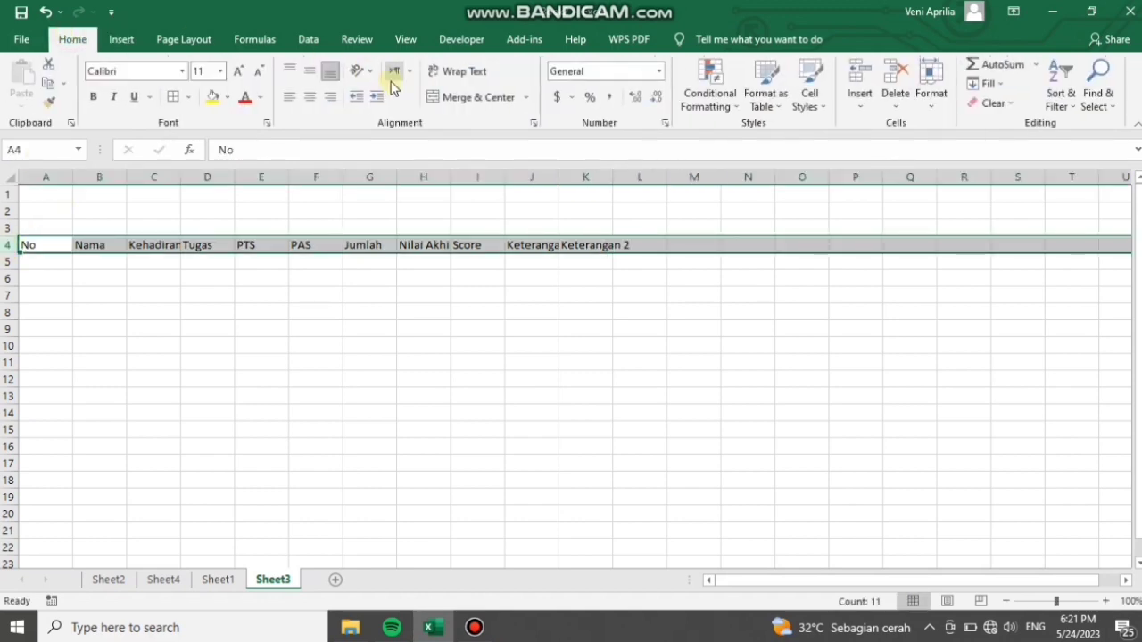
{"action": "left_click", "coordinate": [309, 96]}
{"action": "left_click_drag", "start_coordinate": [72, 178], "coordinate": [286, 178]}
{"action": "left_click_drag", "start_coordinate": [557, 178], "coordinate": [572, 182]}
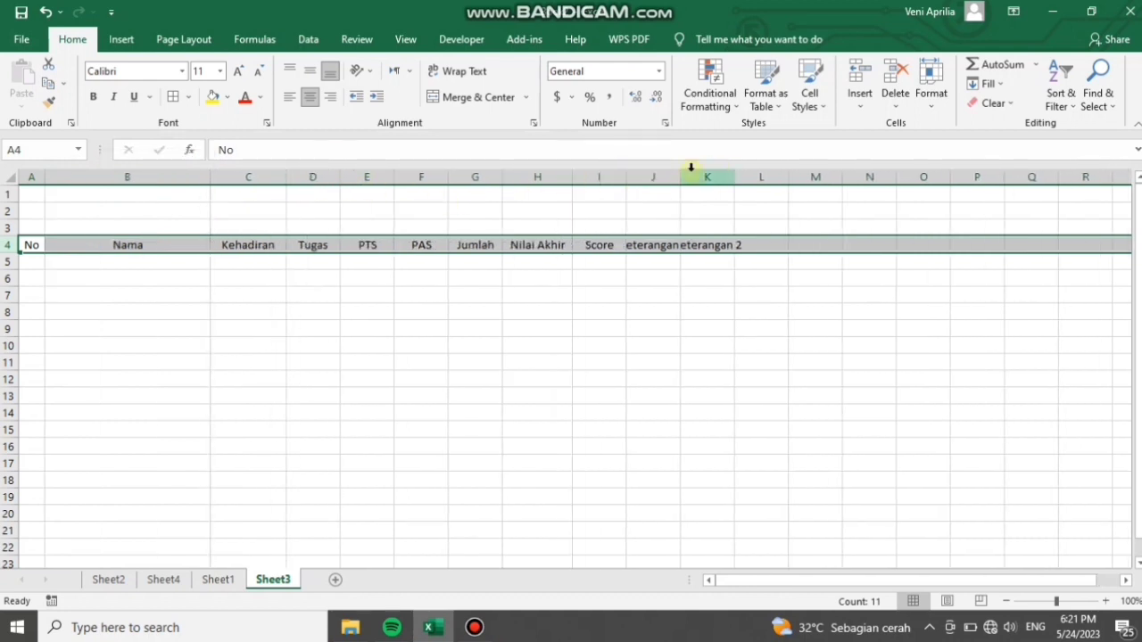
{"action": "left_click_drag", "start_coordinate": [682, 178], "coordinate": [783, 187]}
{"action": "left_click", "coordinate": [747, 309]}
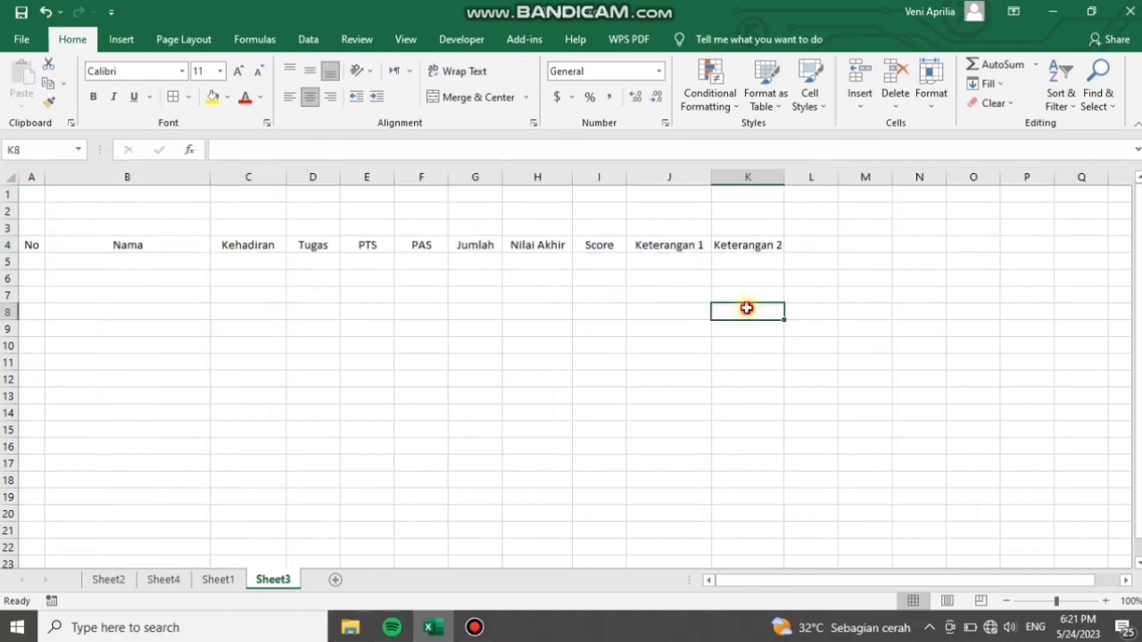
Step: Convert the heading range A4:K4 into a table, marking it as having headers
{"action": "left_click_drag", "start_coordinate": [35, 247], "coordinate": [737, 239]}
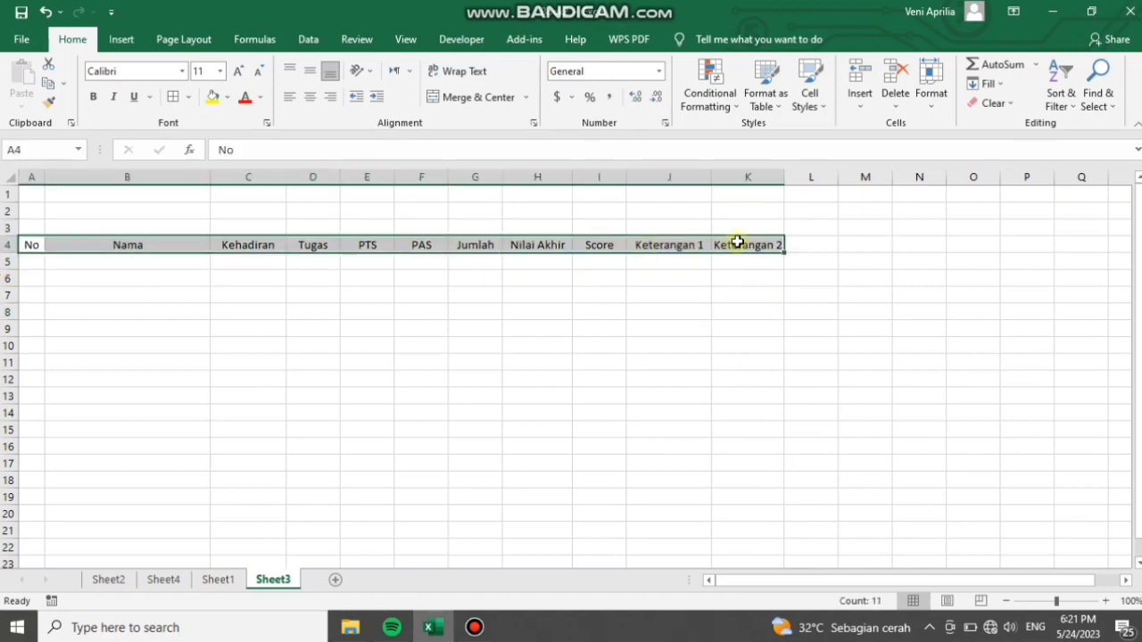
{"action": "left_click", "coordinate": [125, 40]}
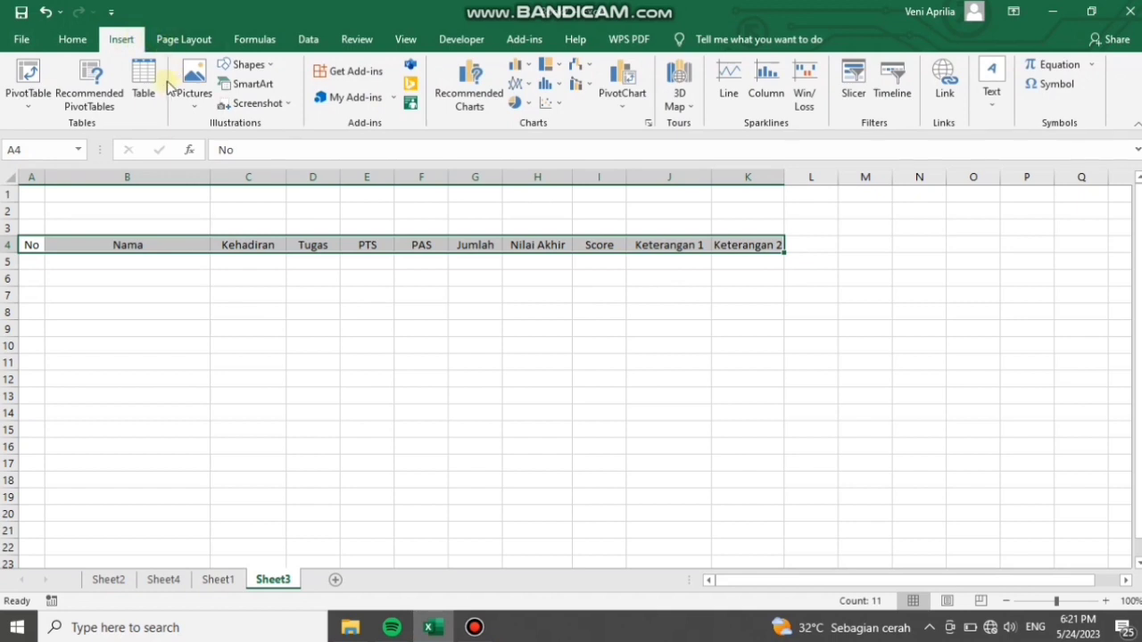
{"action": "left_click", "coordinate": [144, 99]}
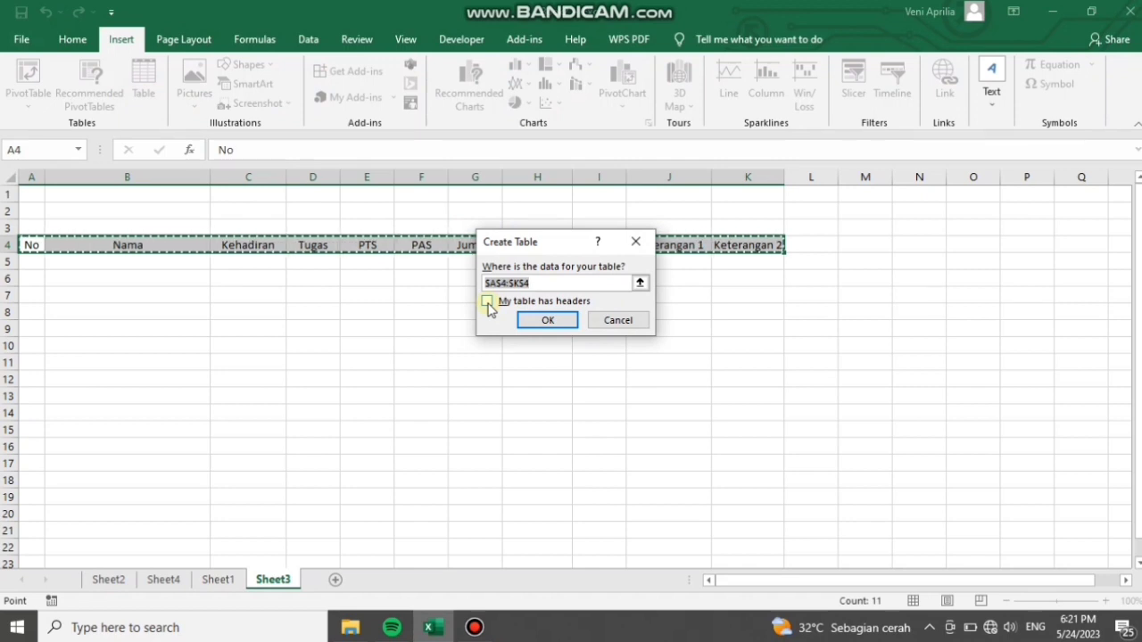
{"action": "left_click", "coordinate": [487, 302]}
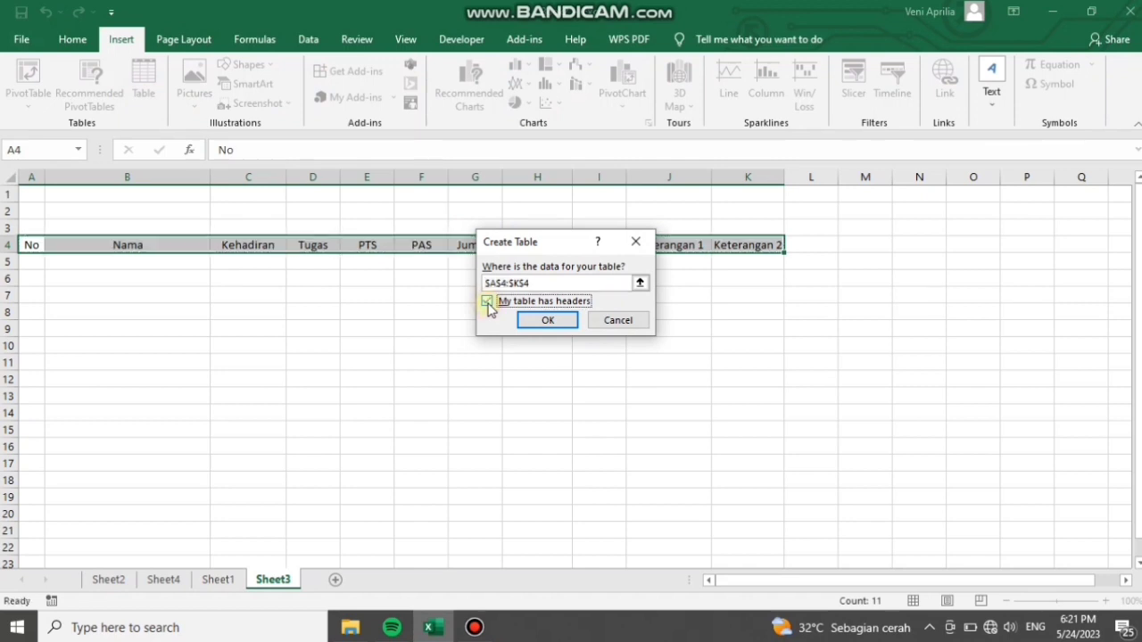
{"action": "left_click", "coordinate": [546, 321]}
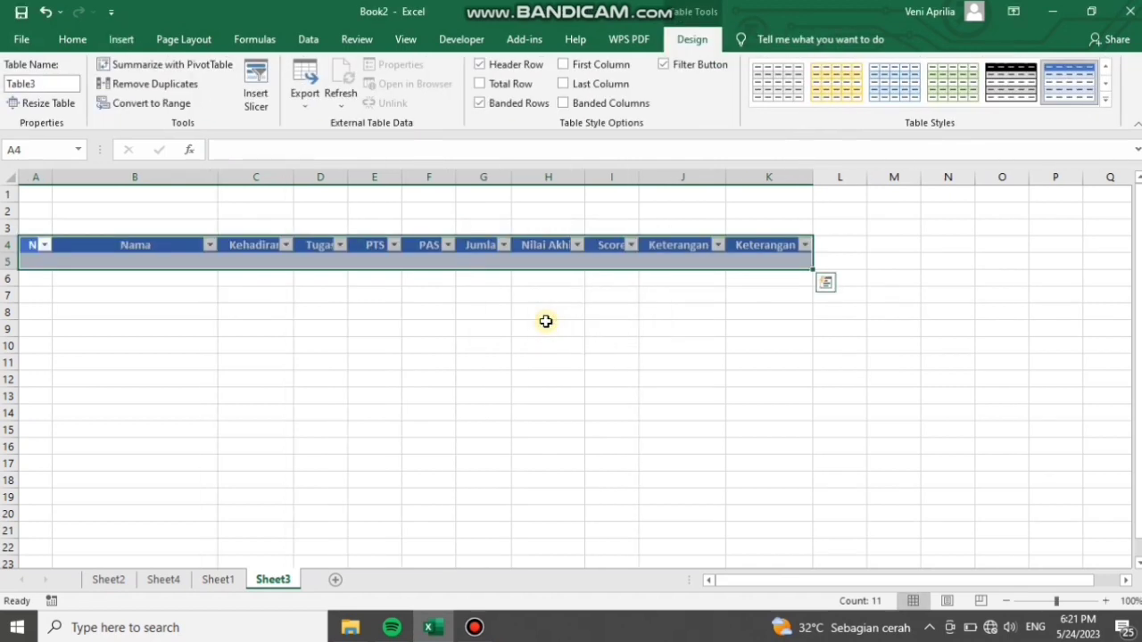
{"action": "left_click", "coordinate": [120, 263]}
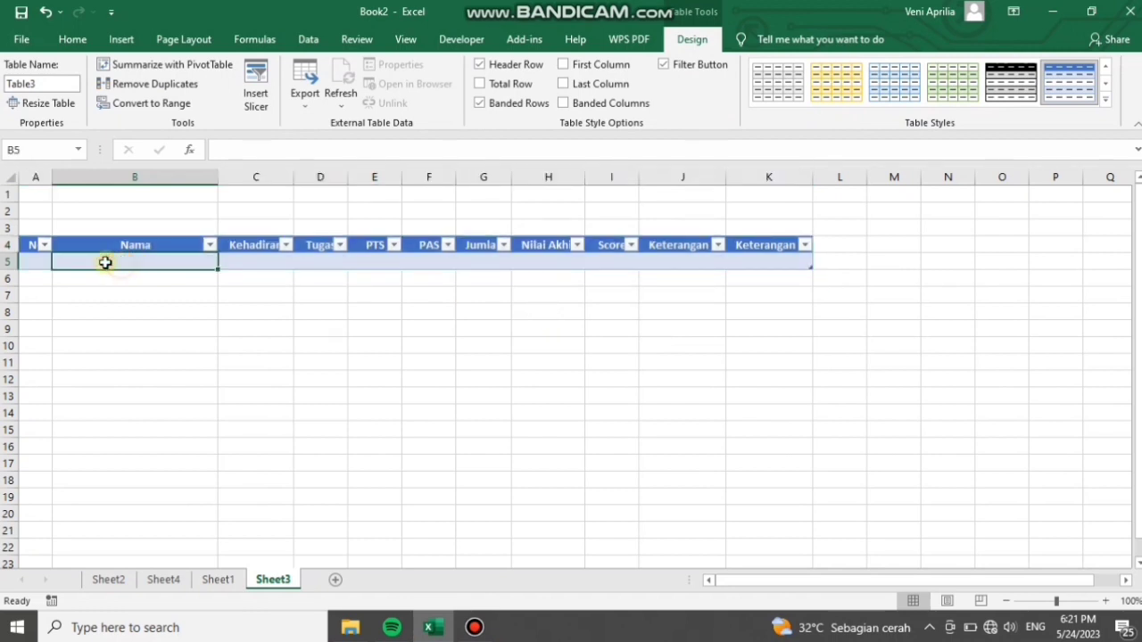
{"action": "right_click", "coordinate": [30, 263]}
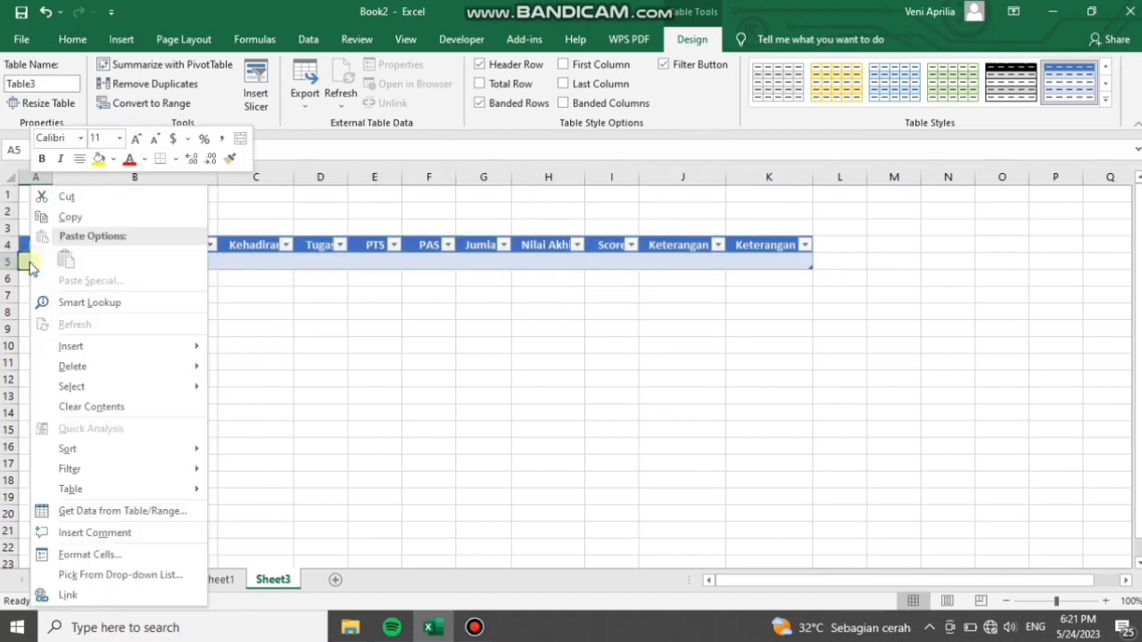
{"action": "left_click", "coordinate": [283, 315]}
{"action": "left_click_drag", "start_coordinate": [30, 259], "coordinate": [724, 461]}
{"action": "left_click_drag", "start_coordinate": [1137, 410], "coordinate": [1138, 361]}
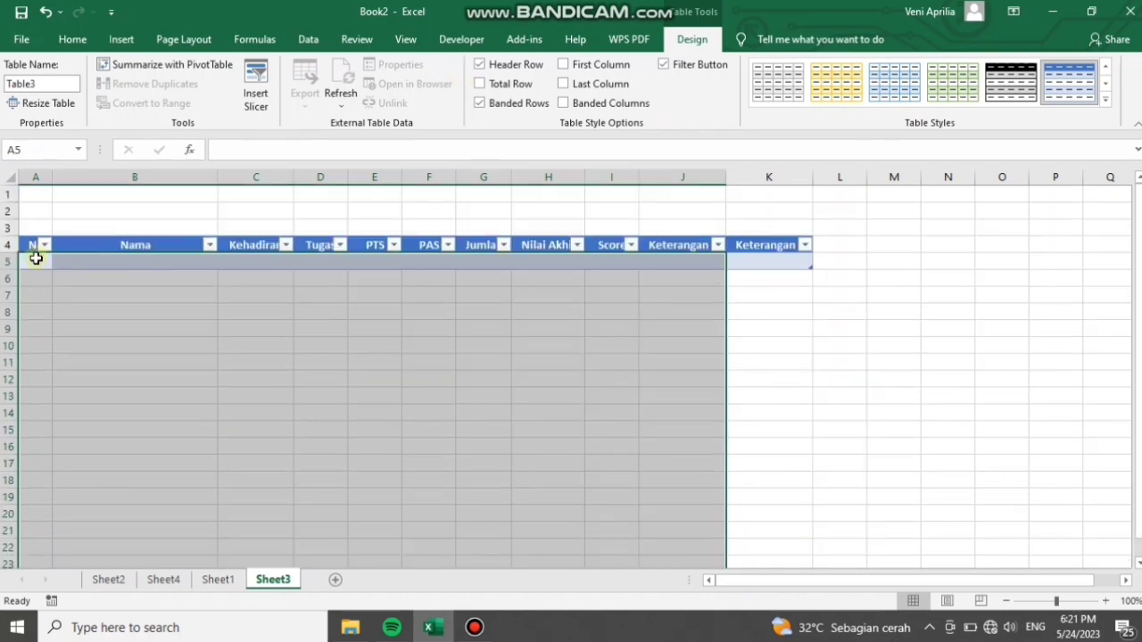
Step: Start a new conditional formatting rule for A5:K27 that uses the formula =$B5<>"" to determine which cells to format
{"action": "left_click_drag", "start_coordinate": [33, 260], "coordinate": [781, 532]}
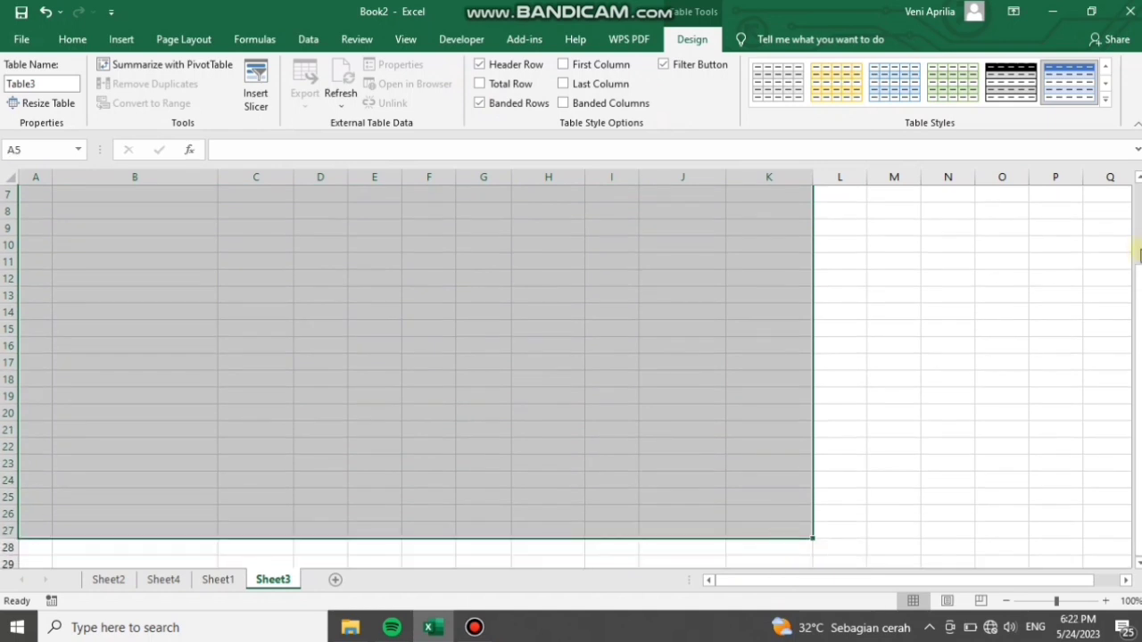
{"action": "left_click_drag", "start_coordinate": [1139, 283], "coordinate": [1137, 168]}
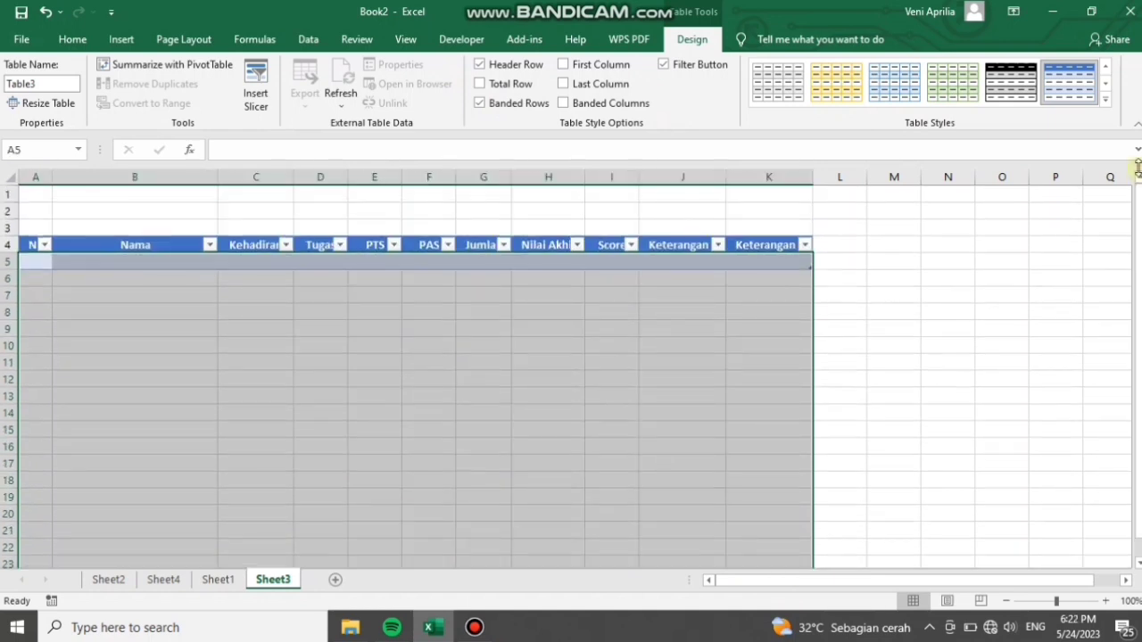
{"action": "left_click", "coordinate": [72, 39]}
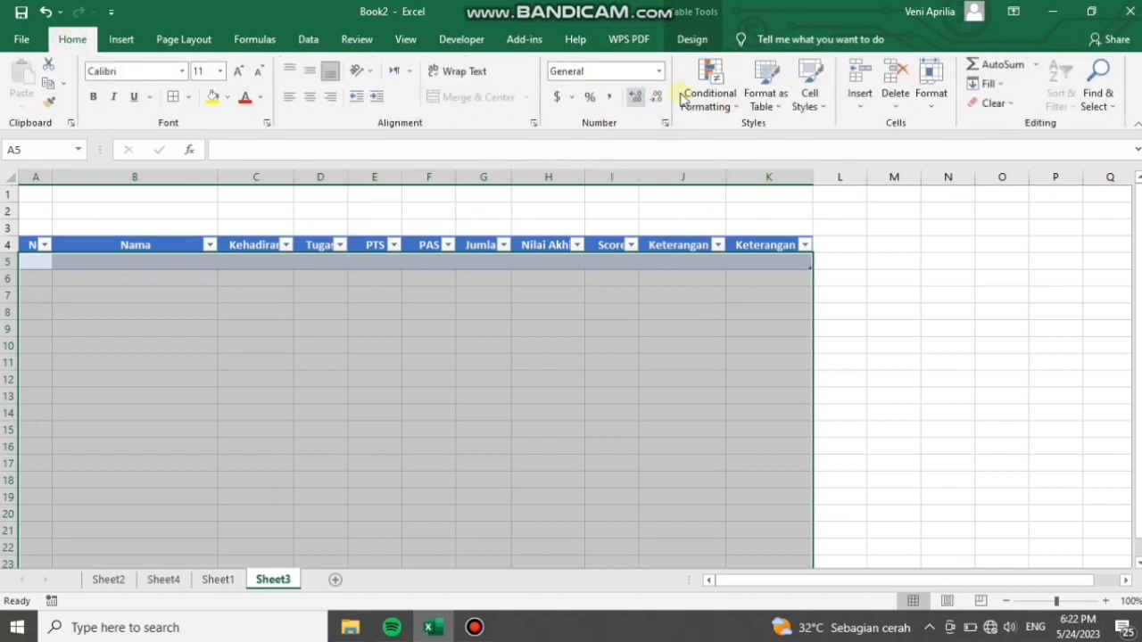
{"action": "left_click", "coordinate": [727, 89]}
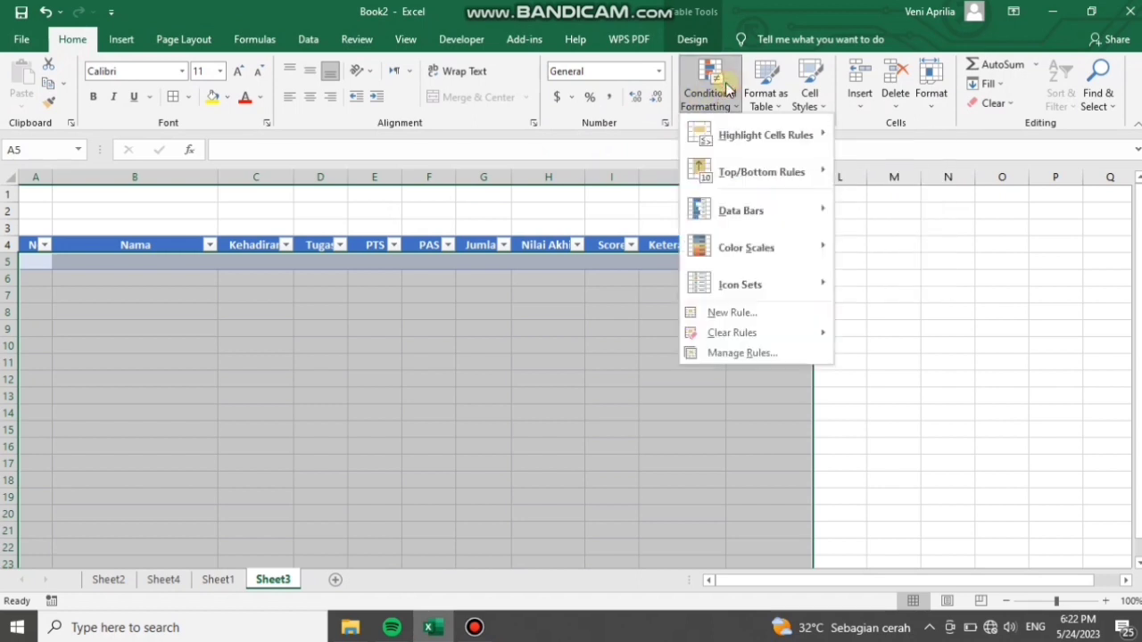
{"action": "left_click", "coordinate": [727, 313]}
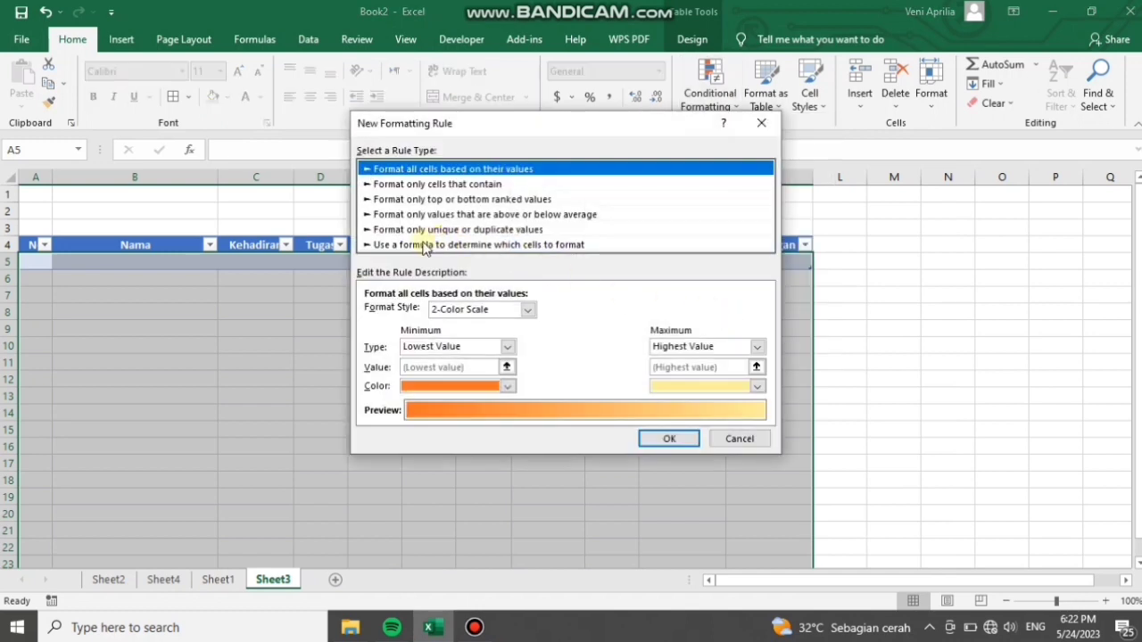
{"action": "left_click", "coordinate": [420, 245]}
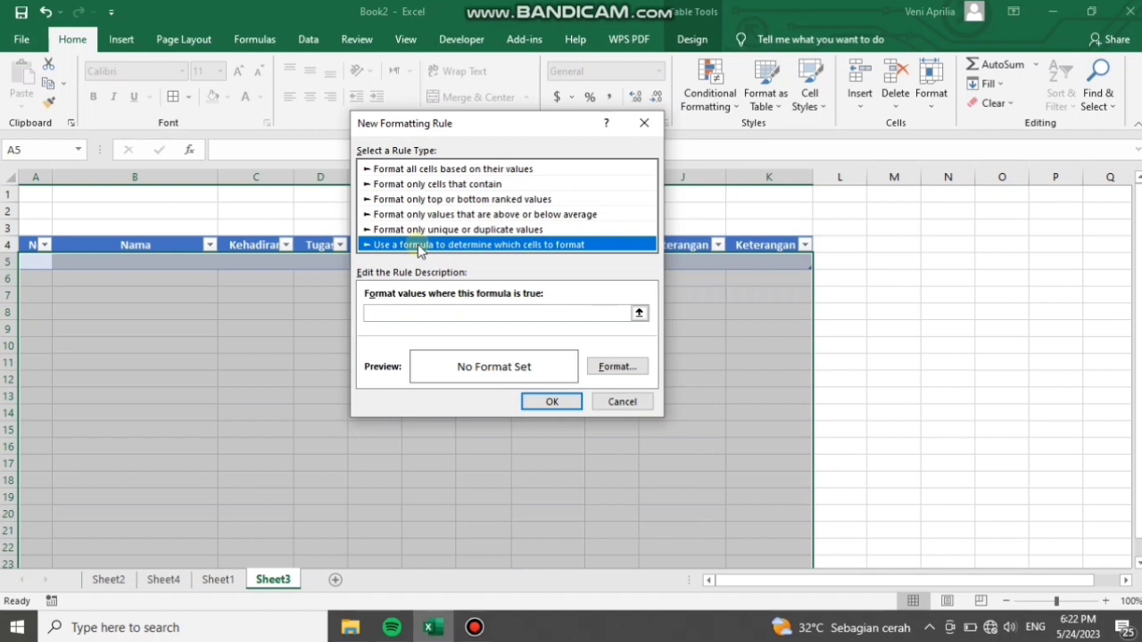
{"action": "left_click", "coordinate": [424, 314]}
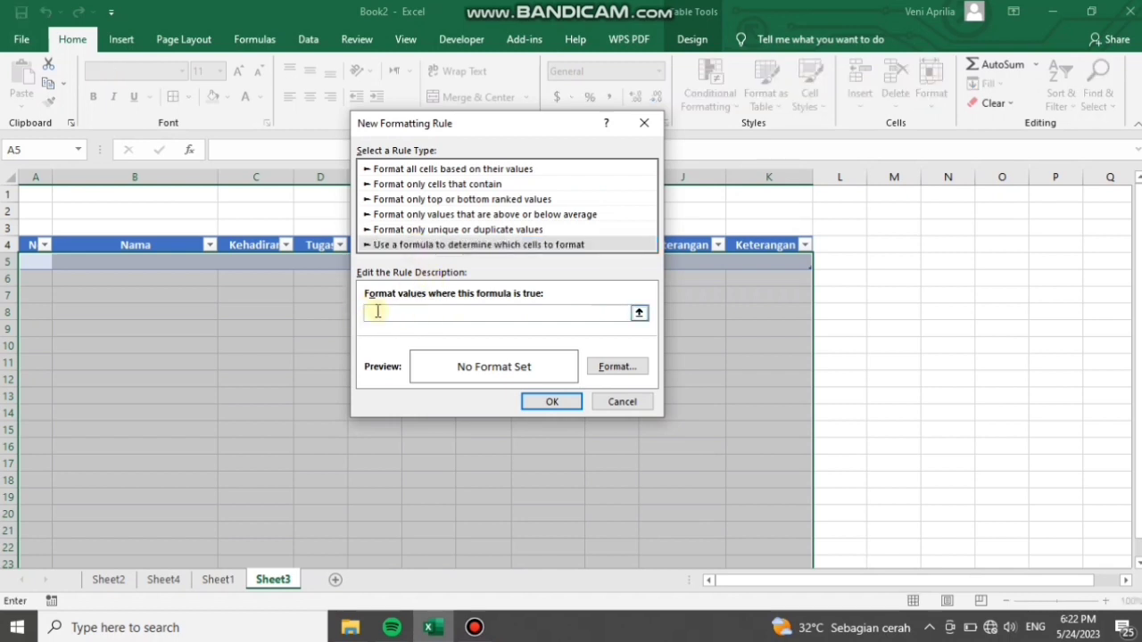
{"action": "left_click", "coordinate": [150, 264]}
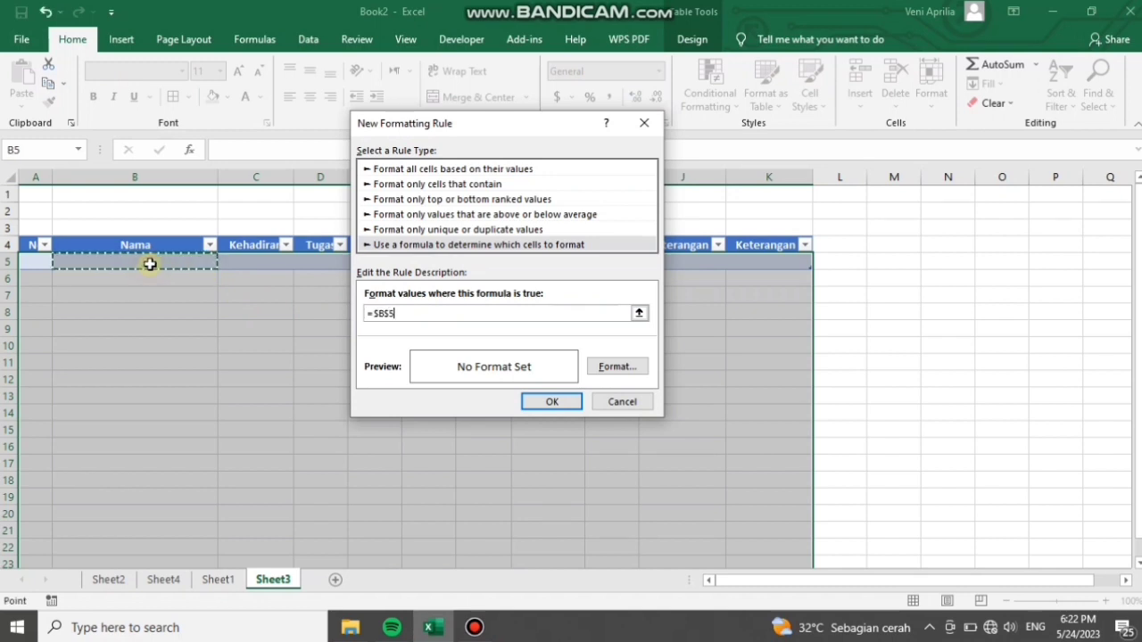
{"action": "left_click", "coordinate": [390, 314]}
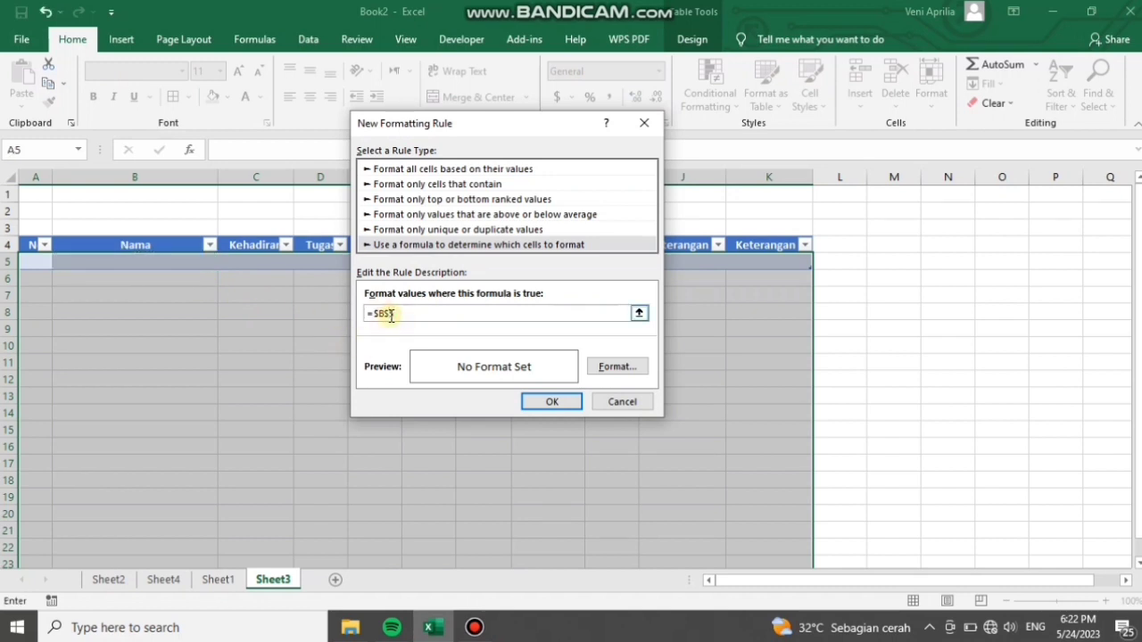
{"action": "key", "text": "BackSpace"}
Step: Give the formula rule an outline border format and apply the rule to the selected range
{"action": "left_click", "coordinate": [596, 367]}
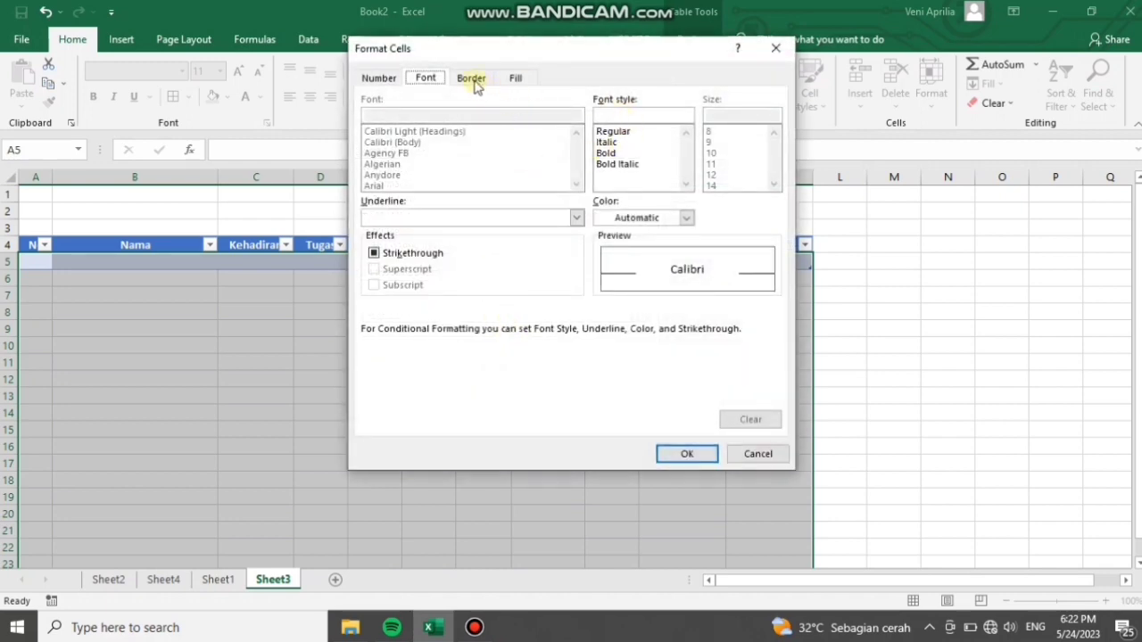
{"action": "left_click", "coordinate": [474, 80]}
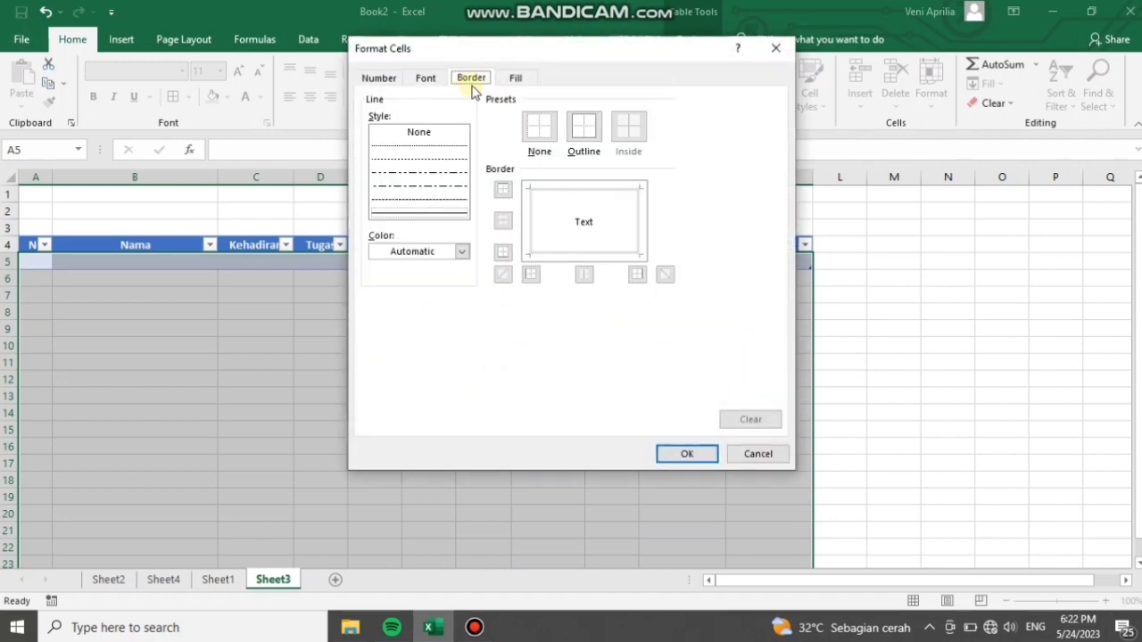
{"action": "left_click", "coordinate": [587, 134]}
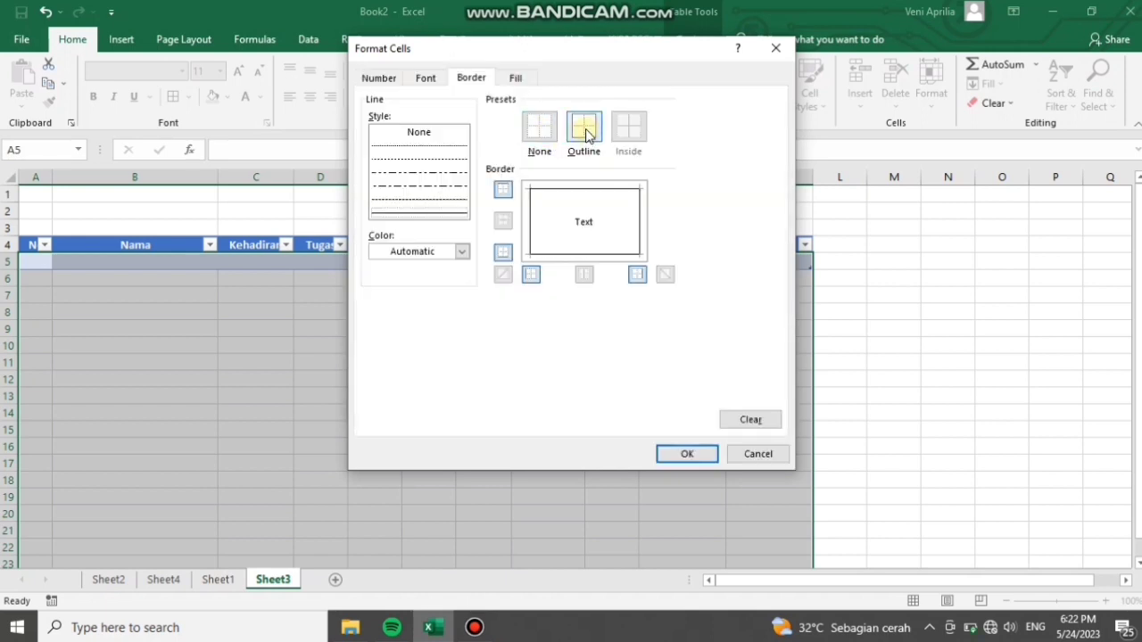
{"action": "left_click", "coordinate": [687, 455]}
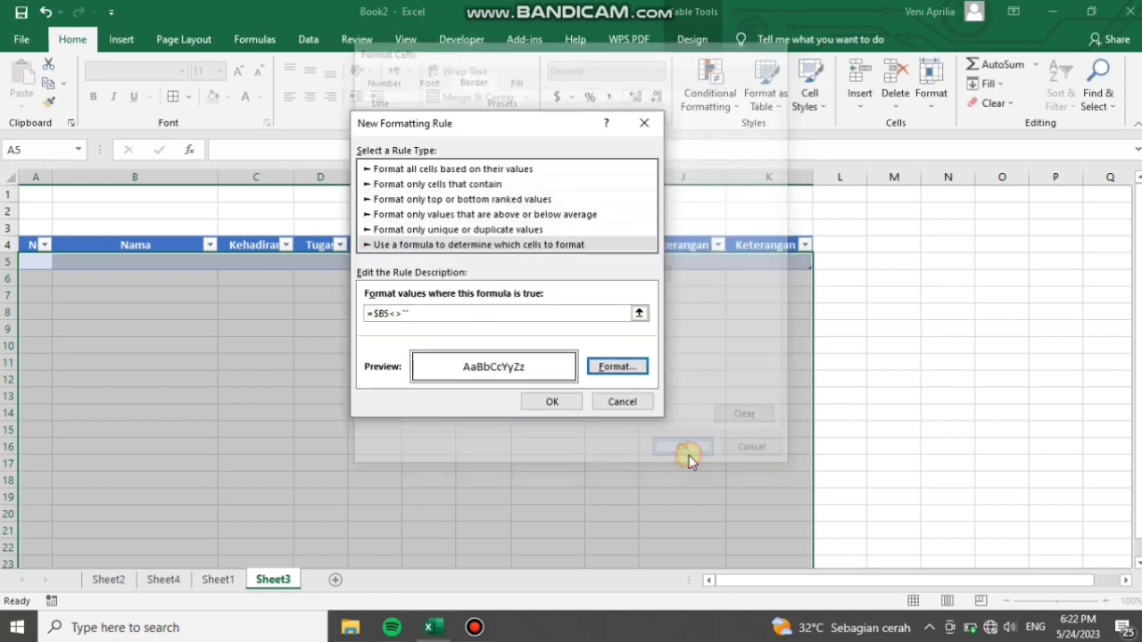
{"action": "left_click", "coordinate": [552, 402]}
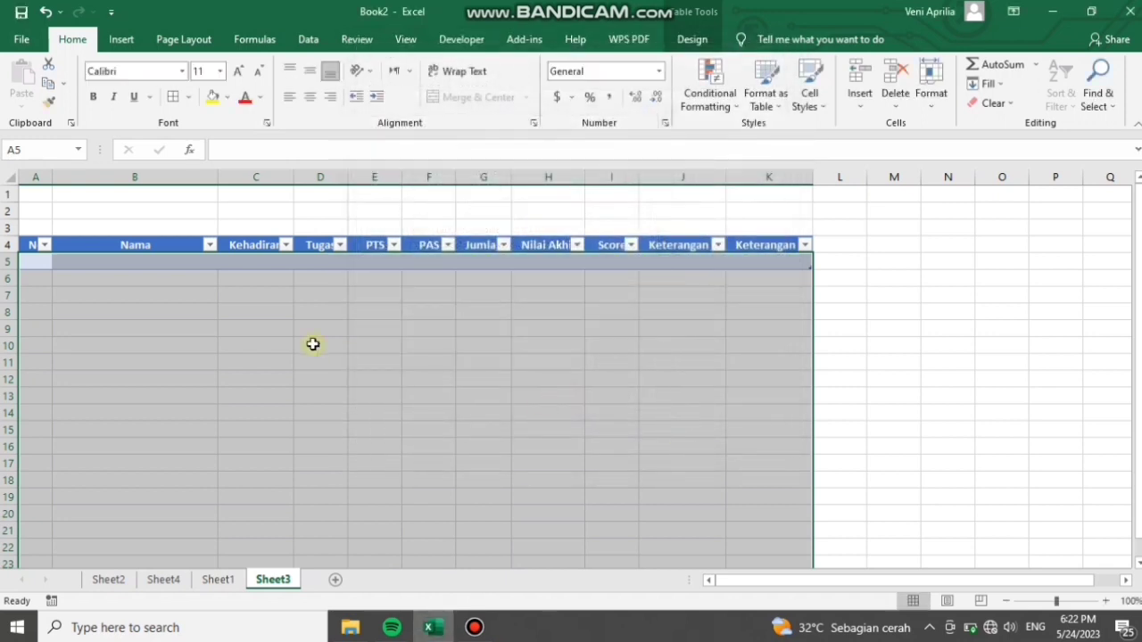
Step: Enter two sample student names in B5 and B6 to test the conditional border rule
{"action": "left_click", "coordinate": [164, 263]}
{"action": "type", "text": "fad"}
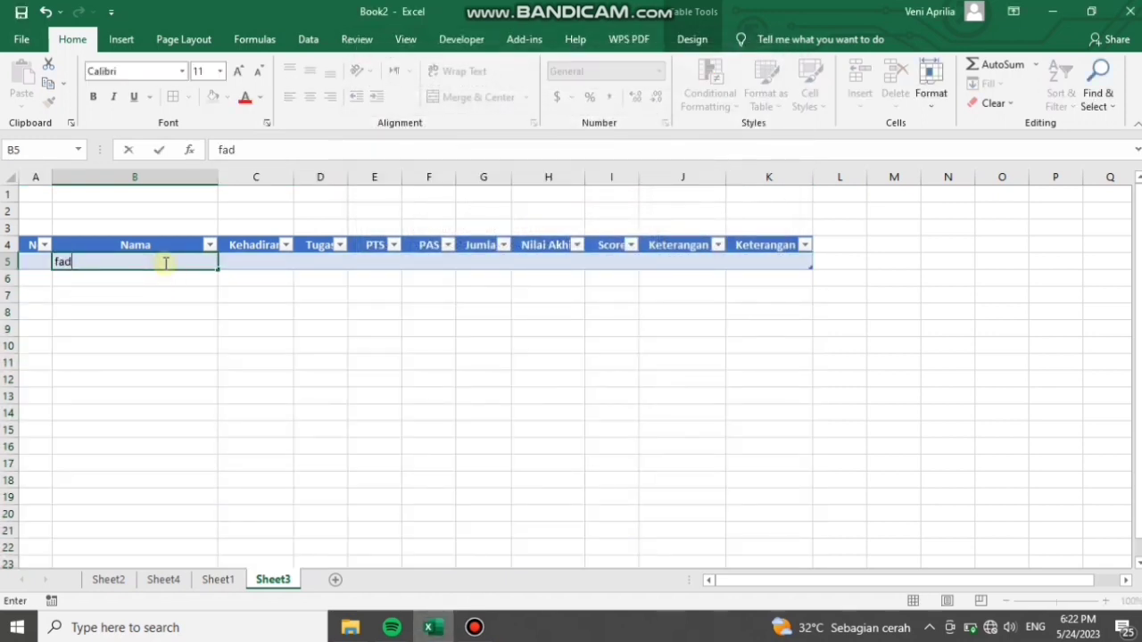
{"action": "type", "text": "li"}
{"action": "key", "text": "Return"}
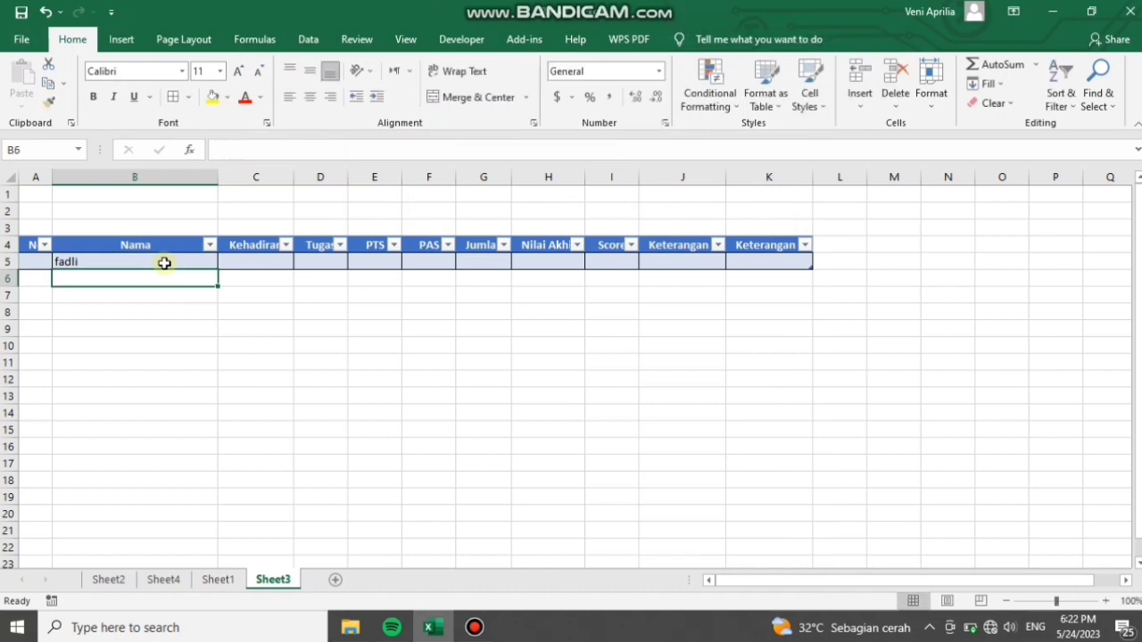
{"action": "type", "text": "gege"}
{"action": "key", "text": "Return"}
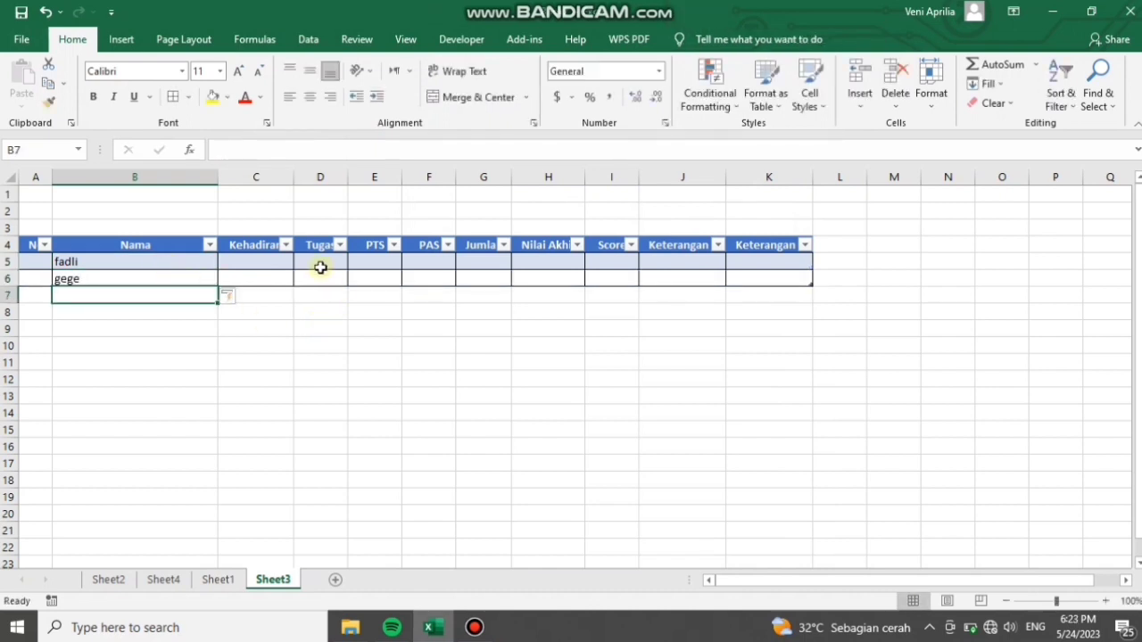
Step: Clear the sample names from B6 and B5
{"action": "left_click", "coordinate": [149, 280]}
{"action": "key", "text": "Delete"}
{"action": "key", "text": "Up"}
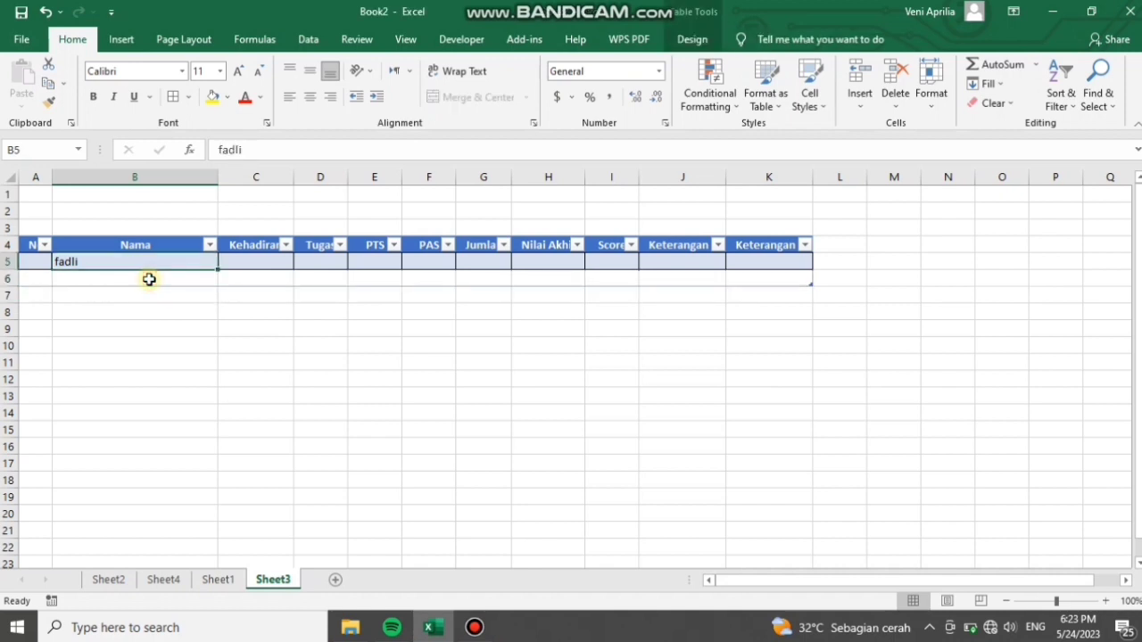
{"action": "key", "text": "Delete"}
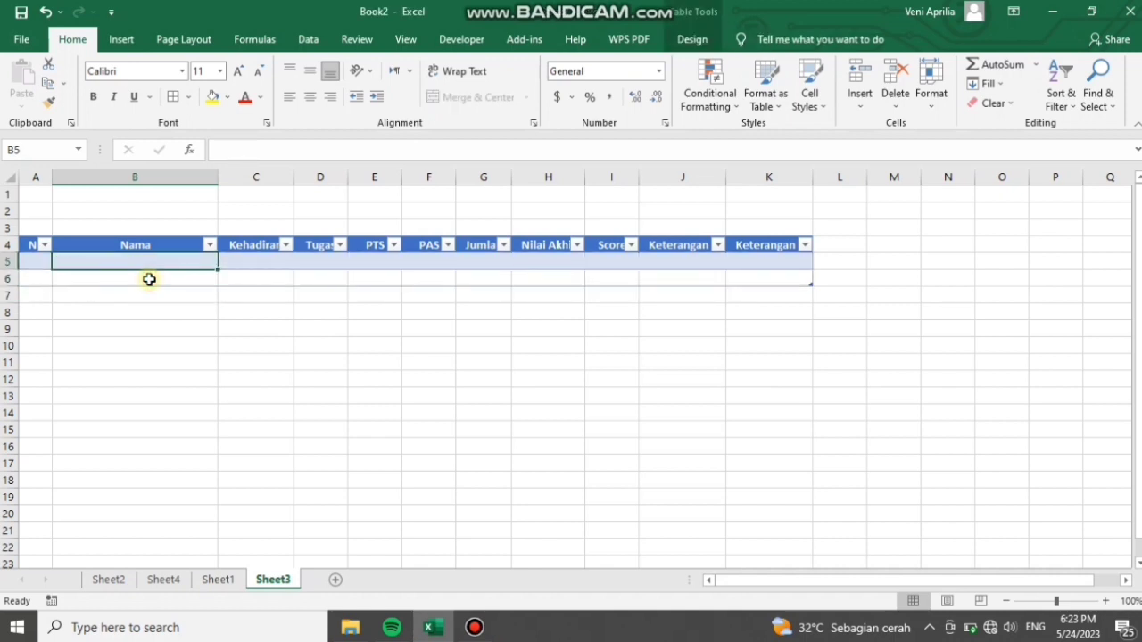
Step: Start an IF formula in A5 that uses B5<>"" as its logical test
{"action": "left_click", "coordinate": [36, 260]}
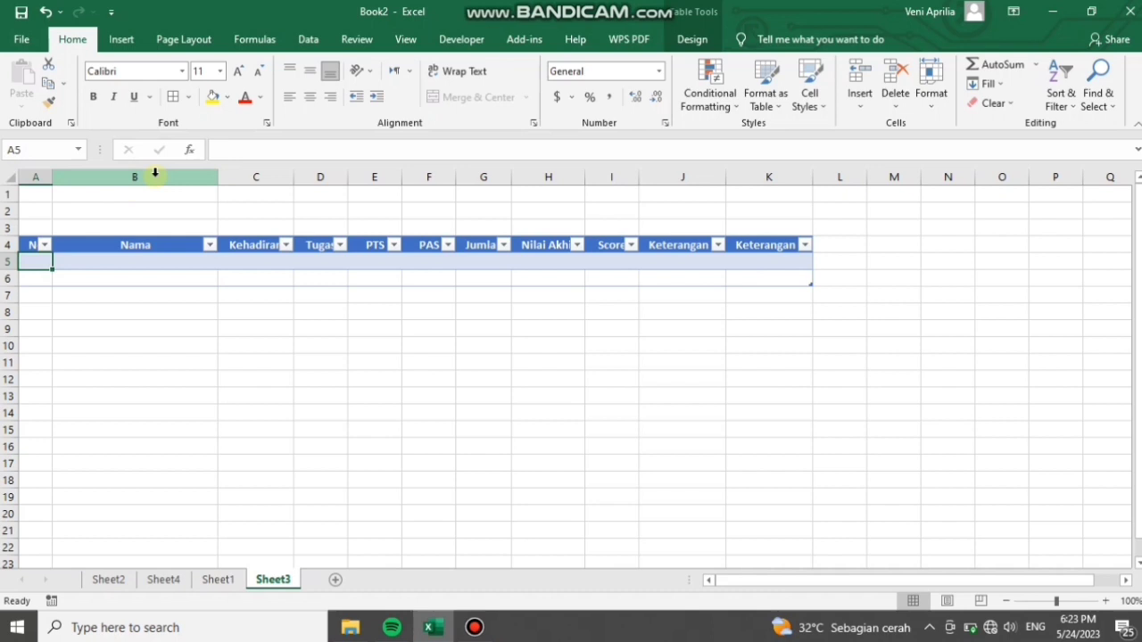
{"action": "left_click", "coordinate": [229, 148]}
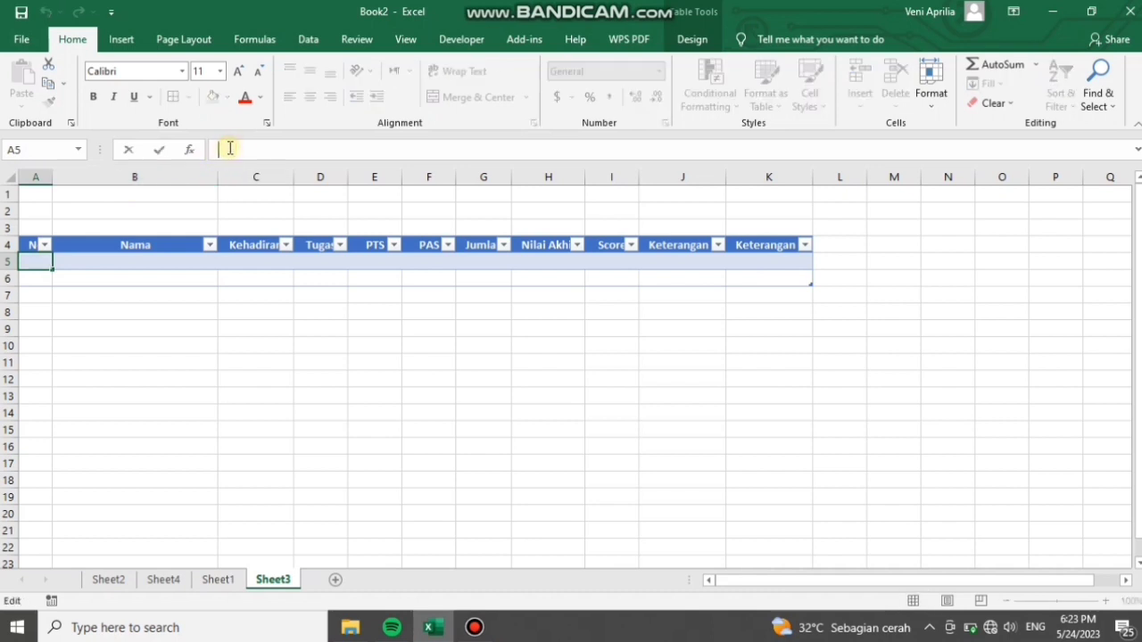
{"action": "type", "text": "="}
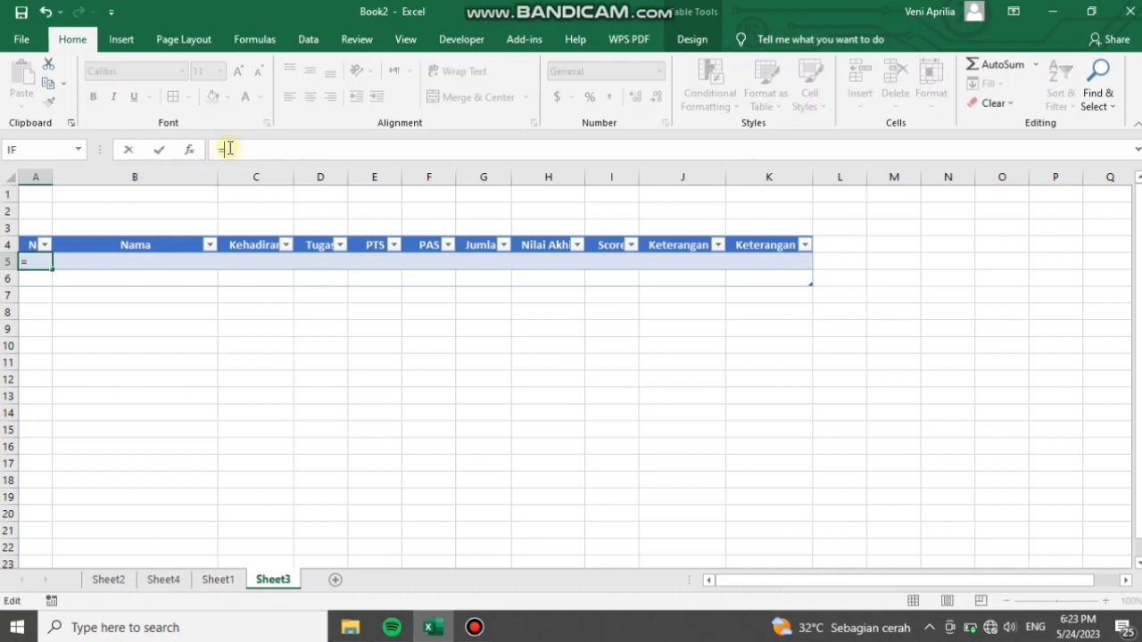
{"action": "type", "text": "IF("}
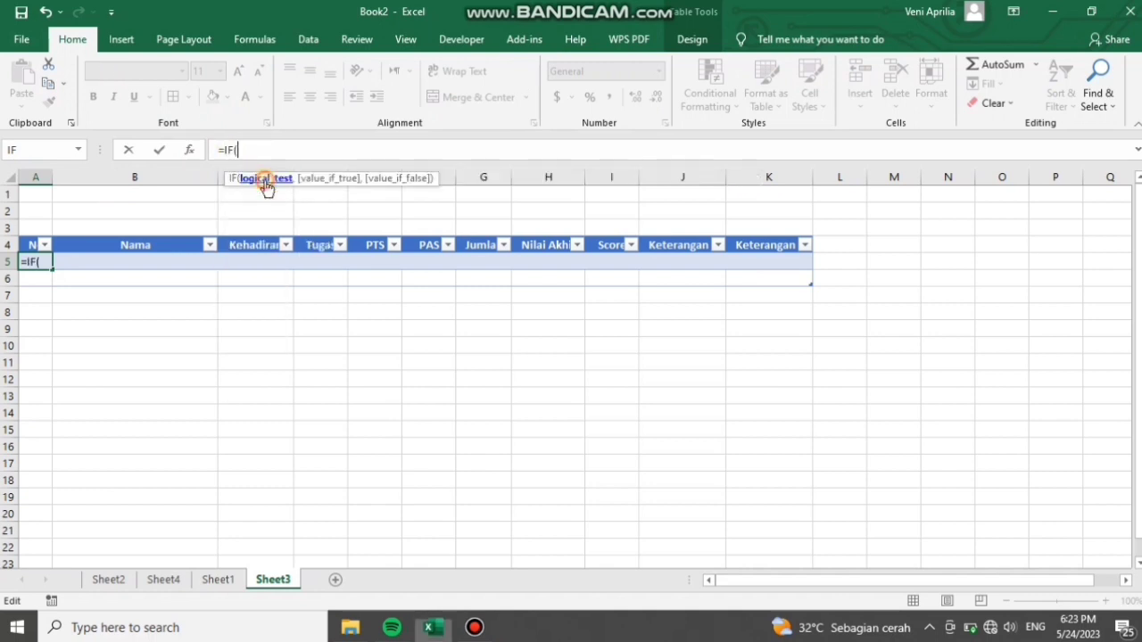
{"action": "double_click", "coordinate": [259, 182]}
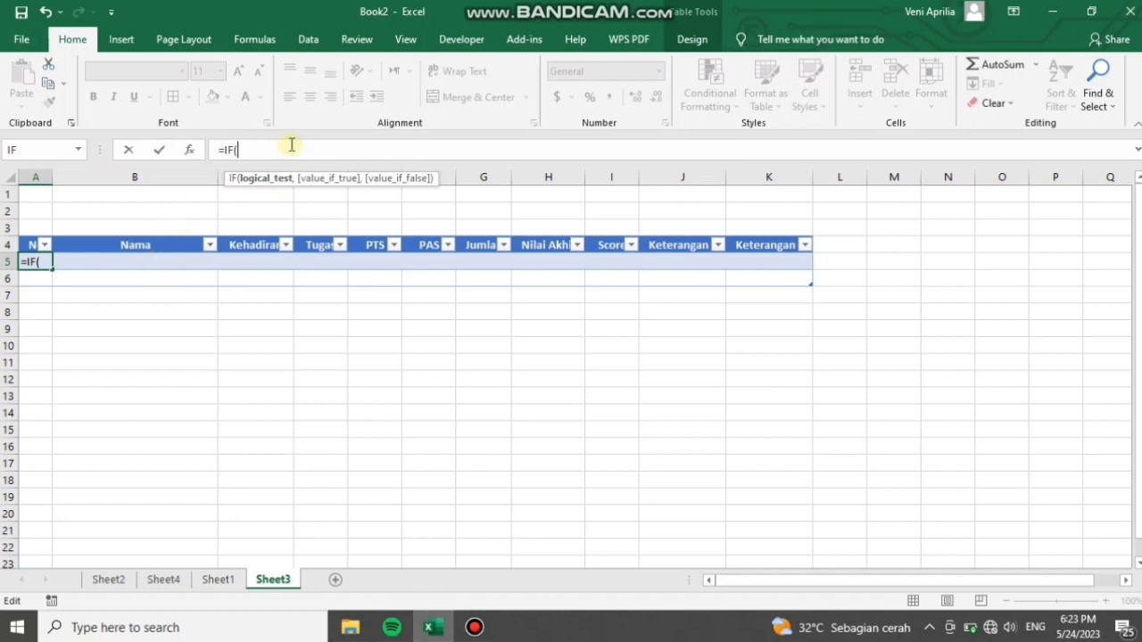
{"action": "type", "text": "B5"}
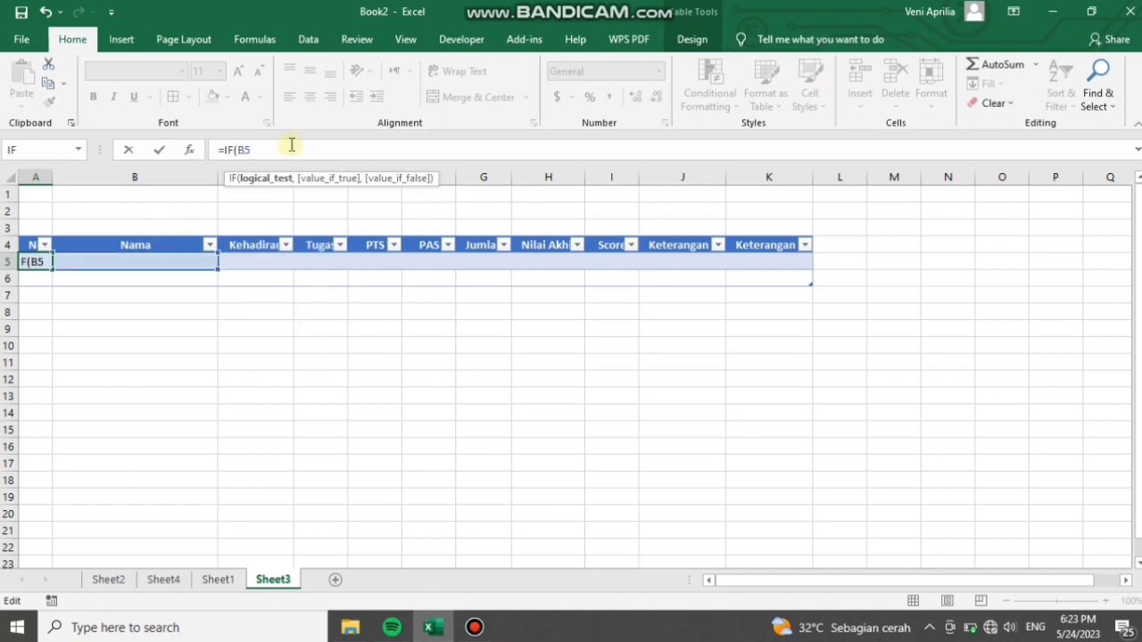
{"action": "type", "text": "<>\"\",C"}
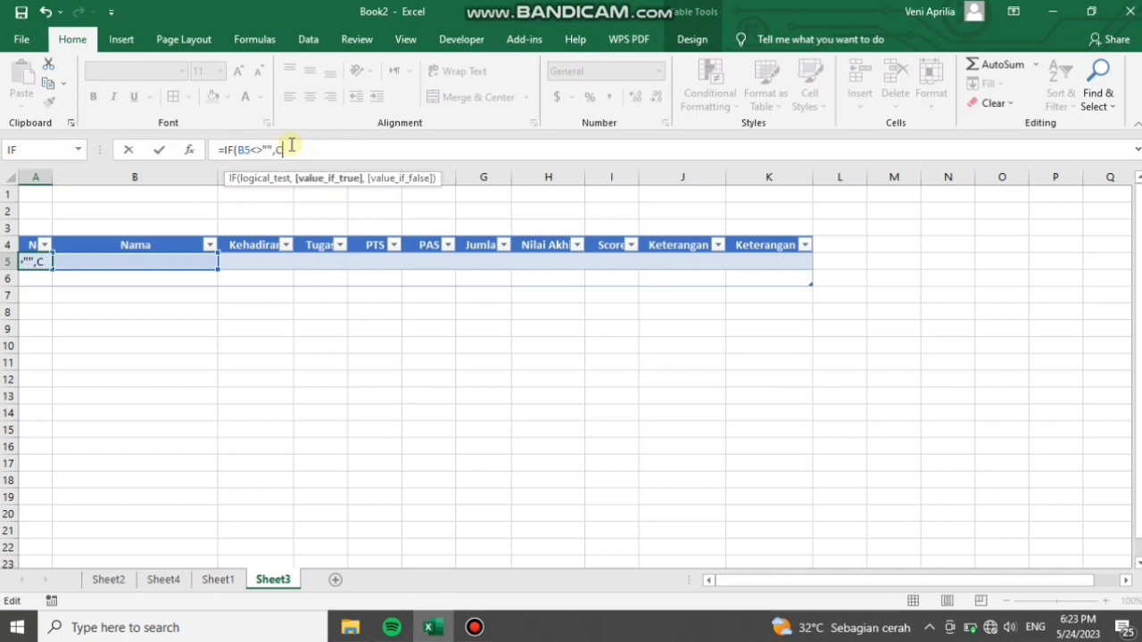
Step: Complete the A5 formula with COUNTA($B$5:B5) as the true value and "" as the false value
{"action": "type", "text": "ou"}
{"action": "double_click", "coordinate": [324, 212]}
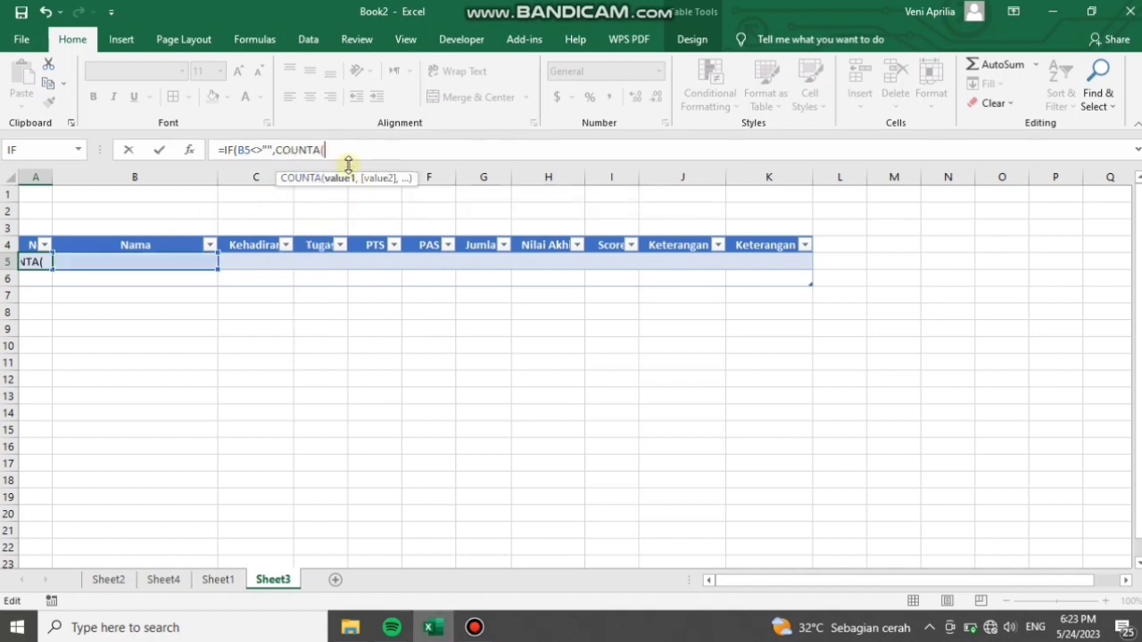
{"action": "type", "text": "B5"}
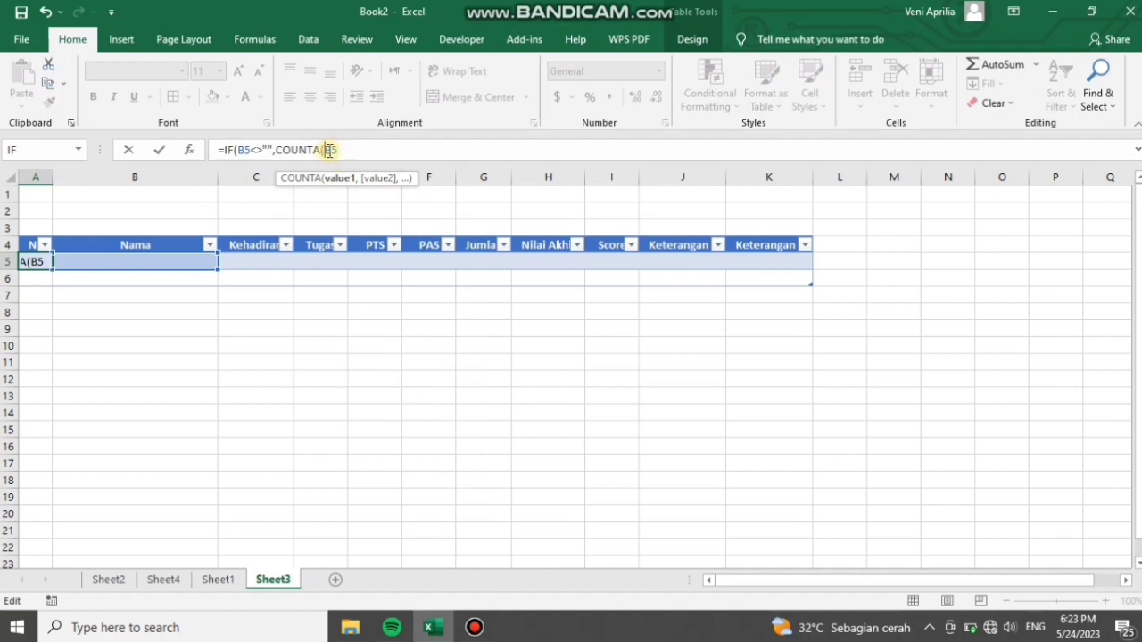
{"action": "key", "text": "F4"}
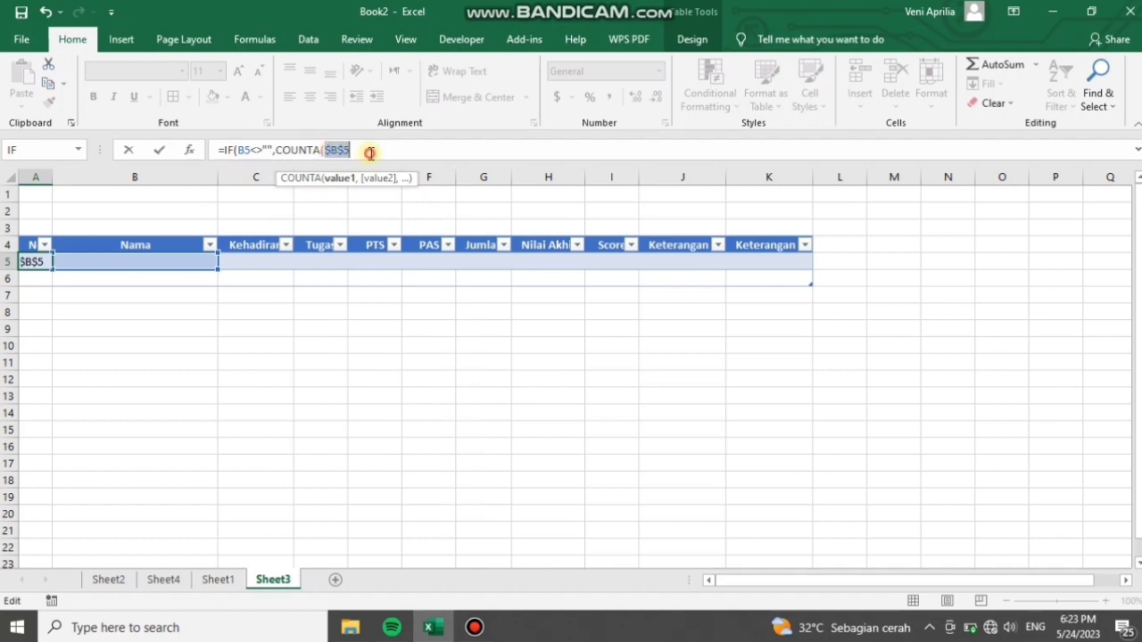
{"action": "left_click", "coordinate": [370, 151]}
{"action": "type", "text": ":B5"}
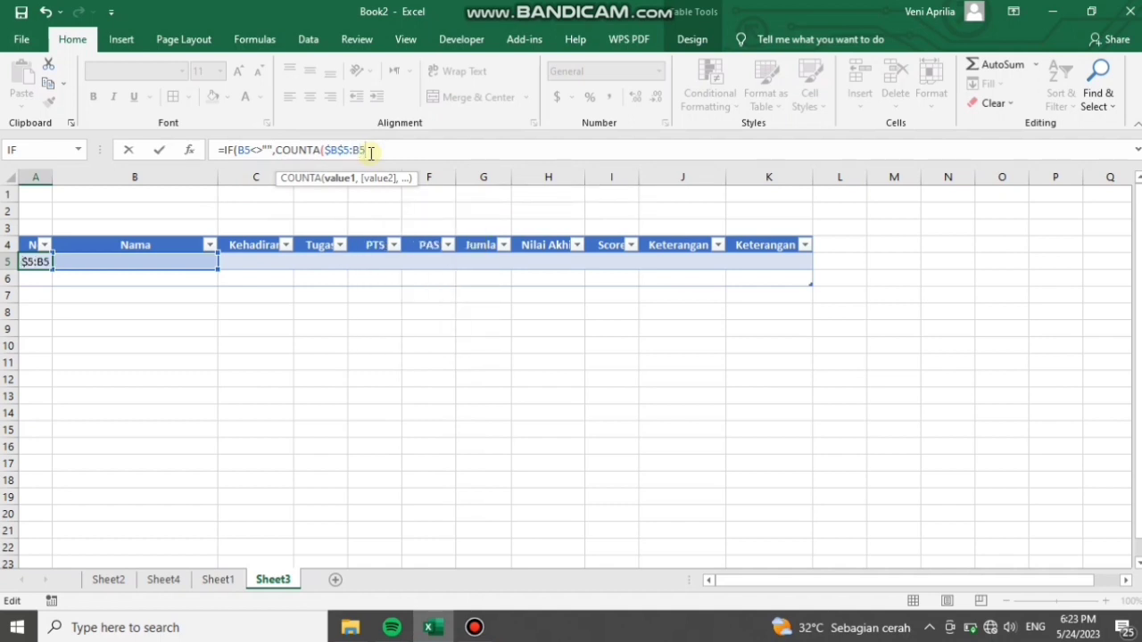
{"action": "type", "text": "),"}
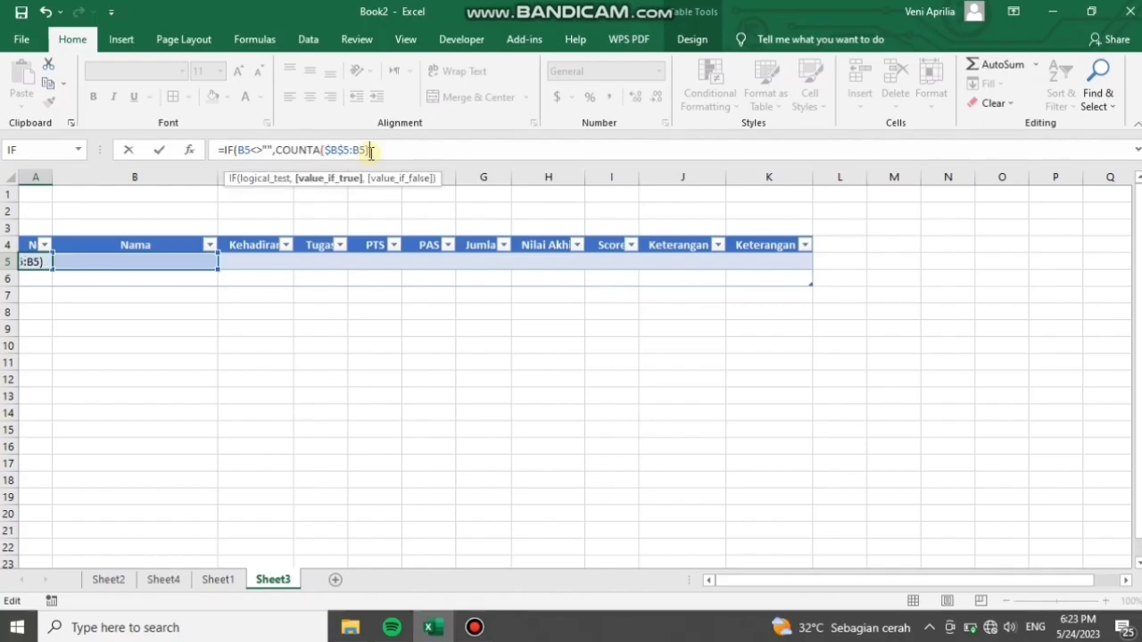
{"action": "type", "text": "\"\""}
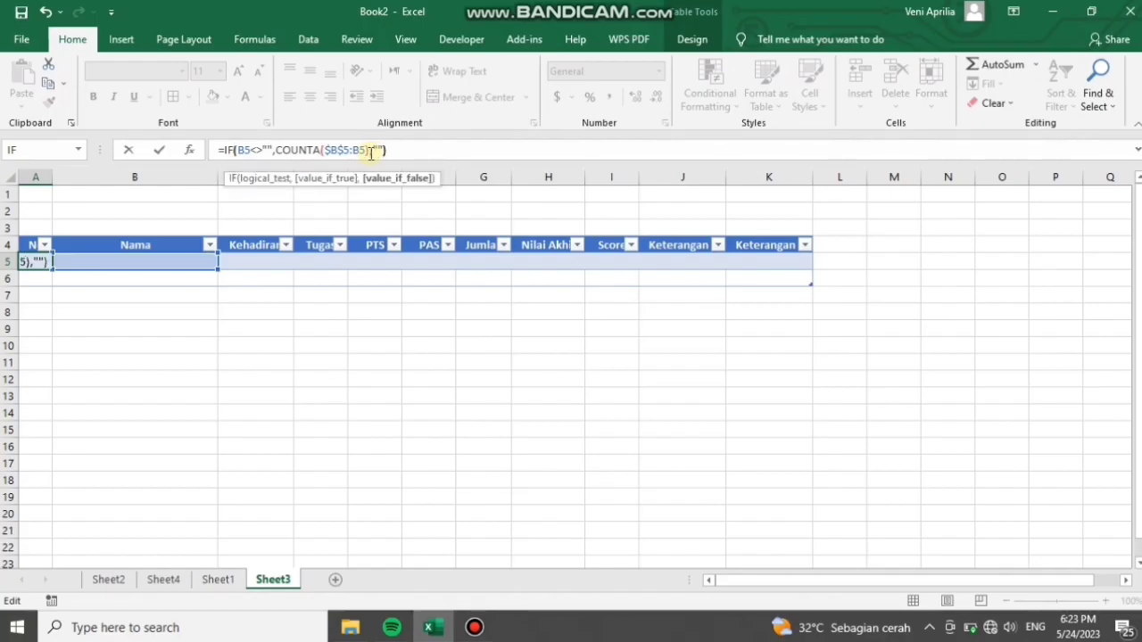
{"action": "type", "text": ")"}
{"action": "key", "text": "Return"}
Step: Enter three sample student names in B5:B7 to test the automatic numbering
{"action": "left_click", "coordinate": [87, 259]}
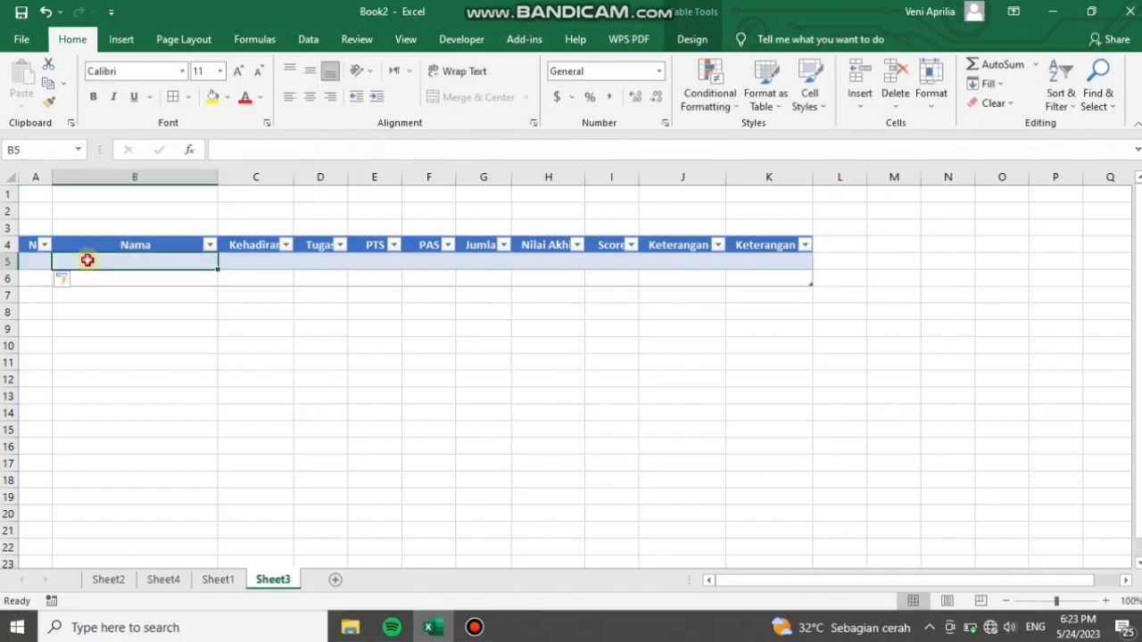
{"action": "type", "text": "fa"}
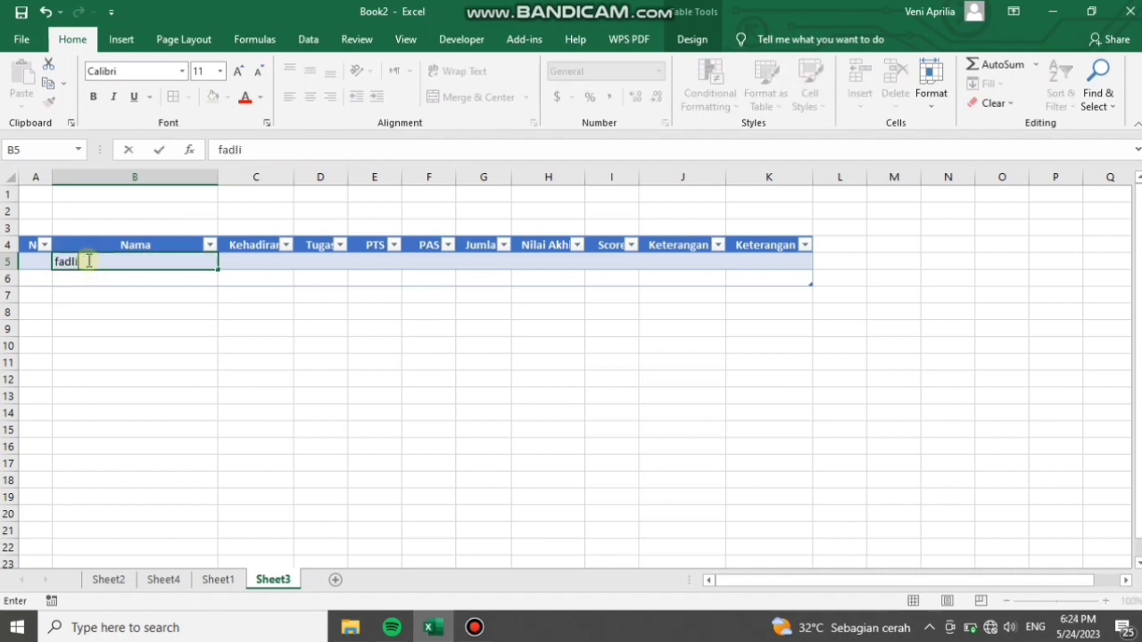
{"action": "type", "text": "dli"}
{"action": "key", "text": "Return"}
{"action": "type", "text": "gege"}
{"action": "key", "text": "Return"}
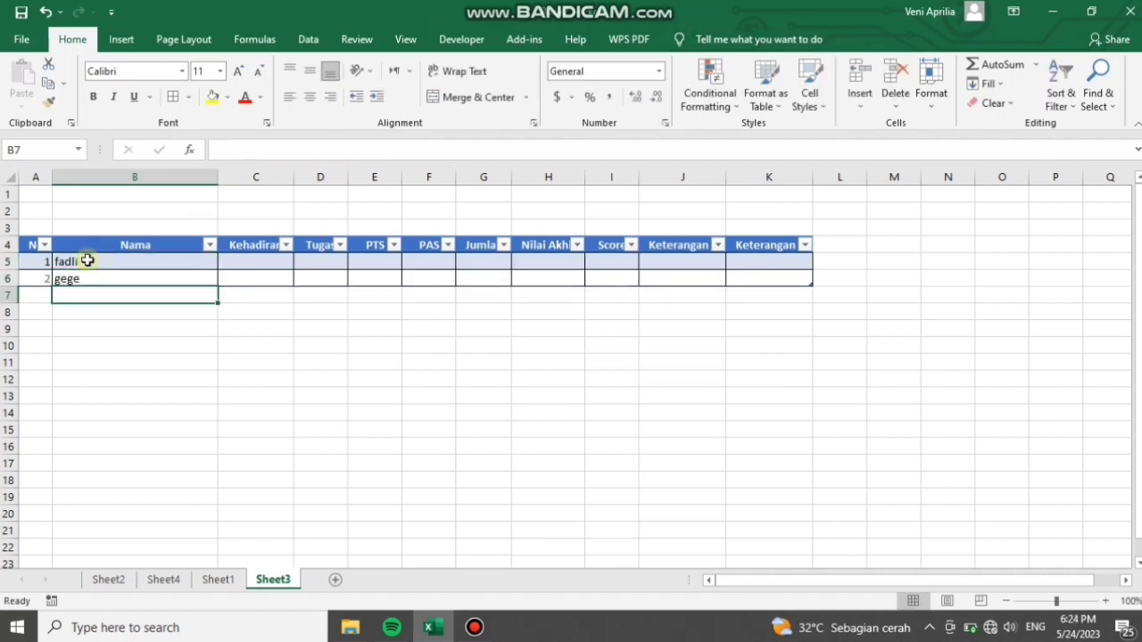
{"action": "type", "text": "tatang"}
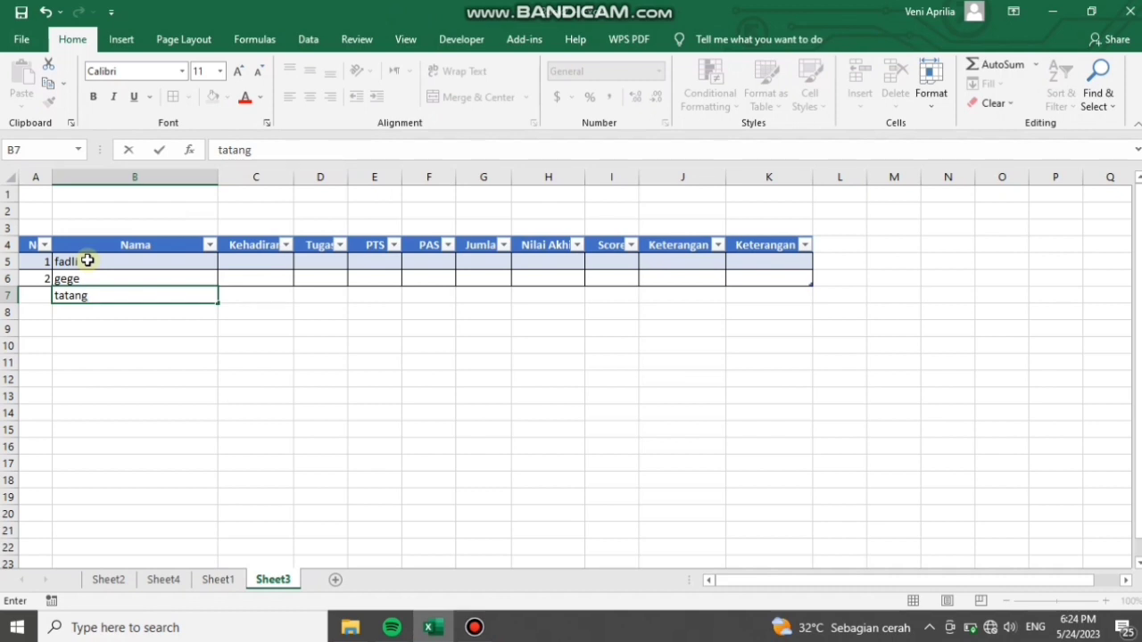
{"action": "key", "text": "Return"}
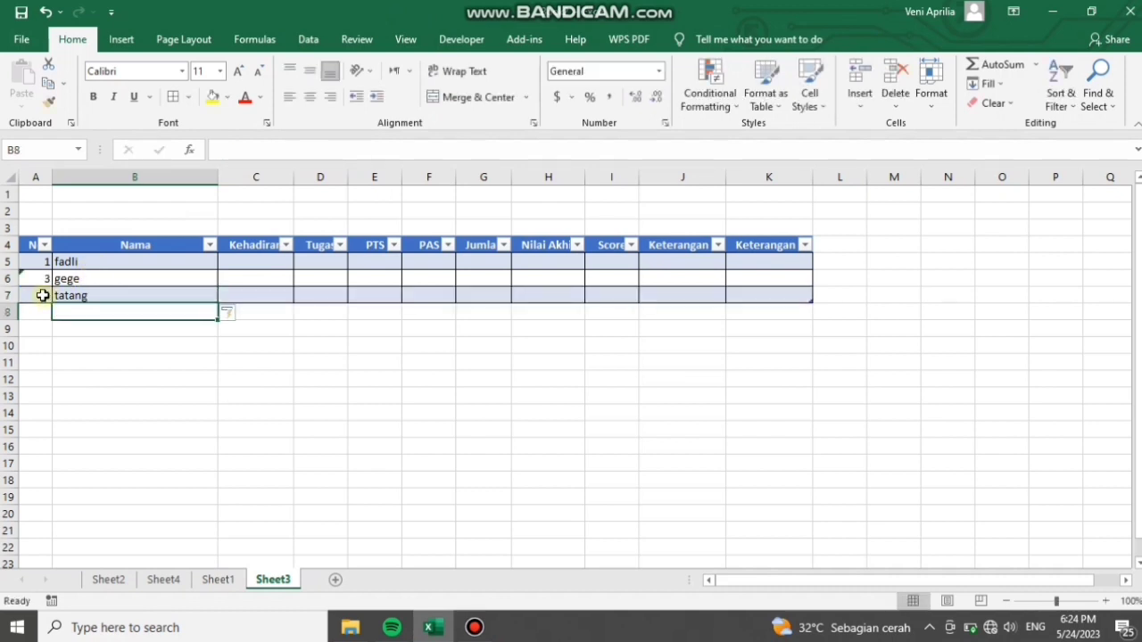
Step: Fill the numbering formula from A5 down to A20
{"action": "left_click", "coordinate": [42, 295]}
{"action": "left_click", "coordinate": [44, 261]}
{"action": "left_click_drag", "start_coordinate": [51, 270], "coordinate": [36, 526]}
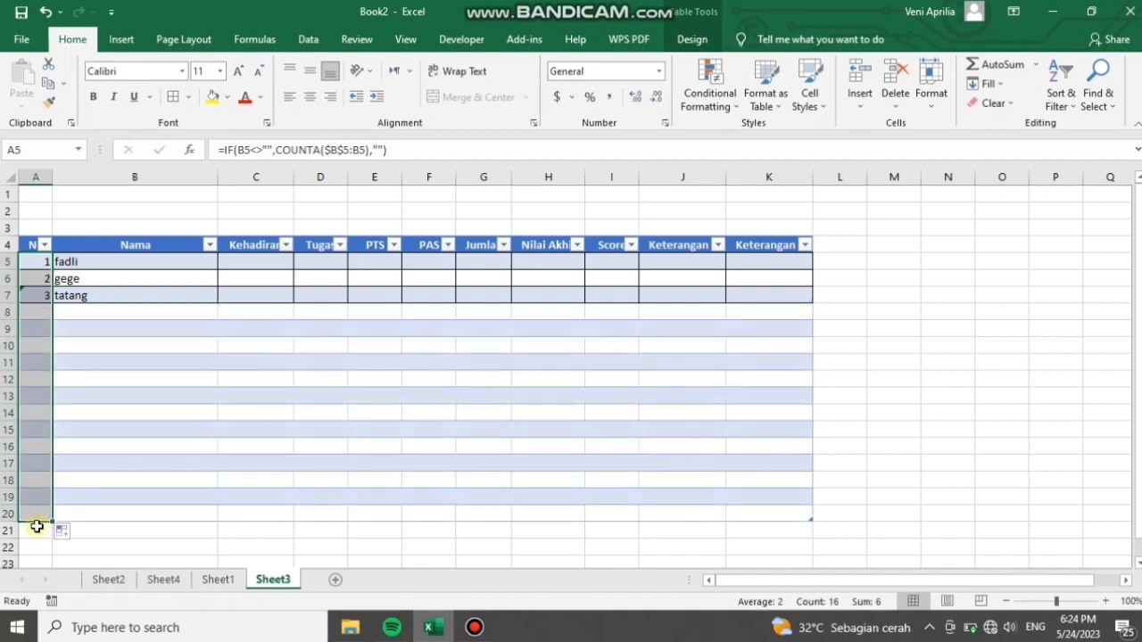
Step: Clear the three sample names from B5:B7, starting with the middle one to test the renumbering
{"action": "left_click", "coordinate": [82, 280]}
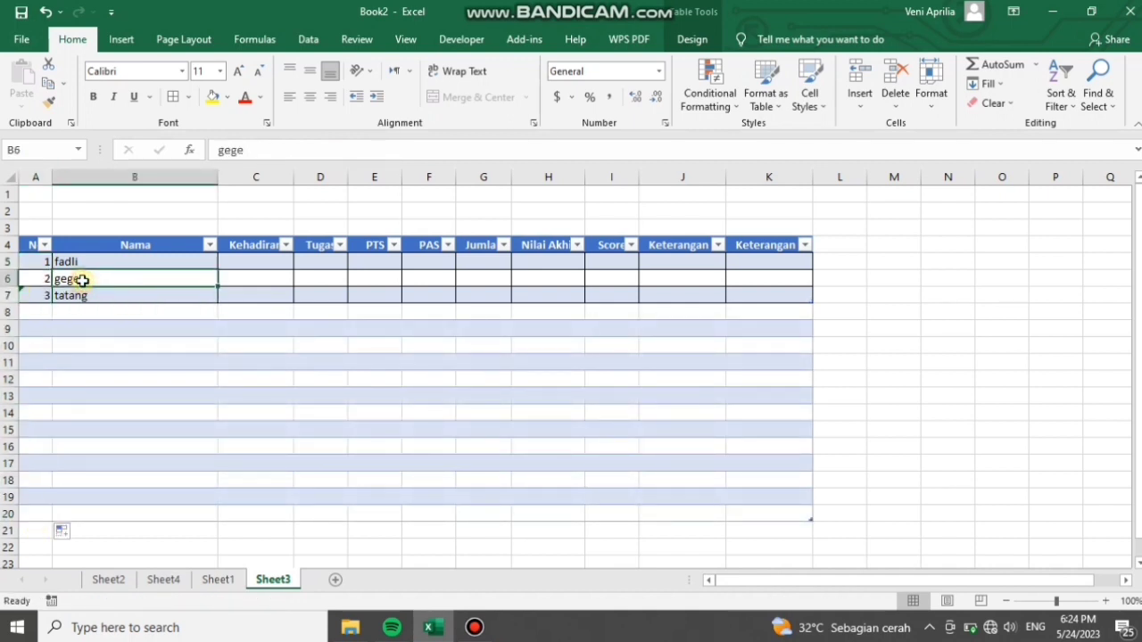
{"action": "key", "text": "Delete"}
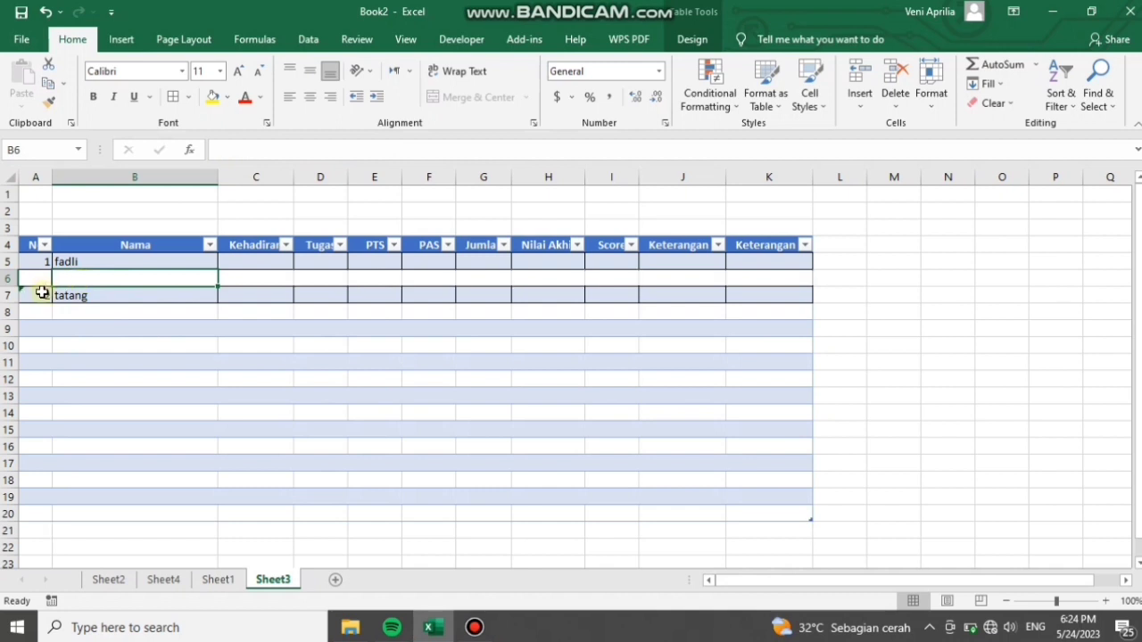
{"action": "left_click", "coordinate": [79, 261]}
{"action": "key", "text": "Delete"}
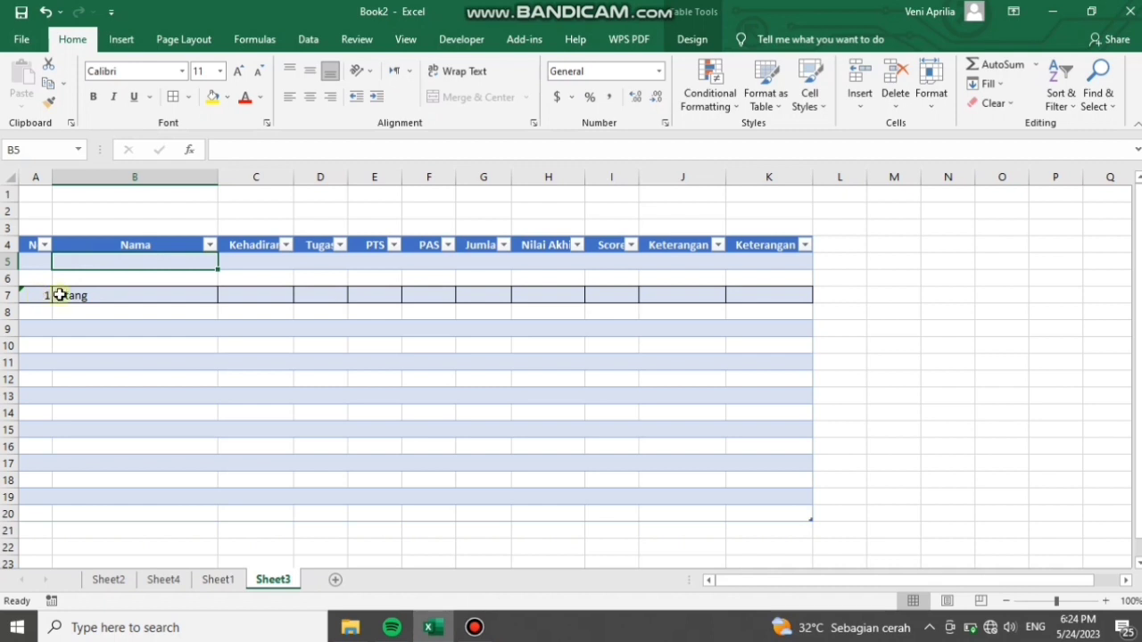
{"action": "left_click", "coordinate": [78, 293]}
{"action": "key", "text": "Delete"}
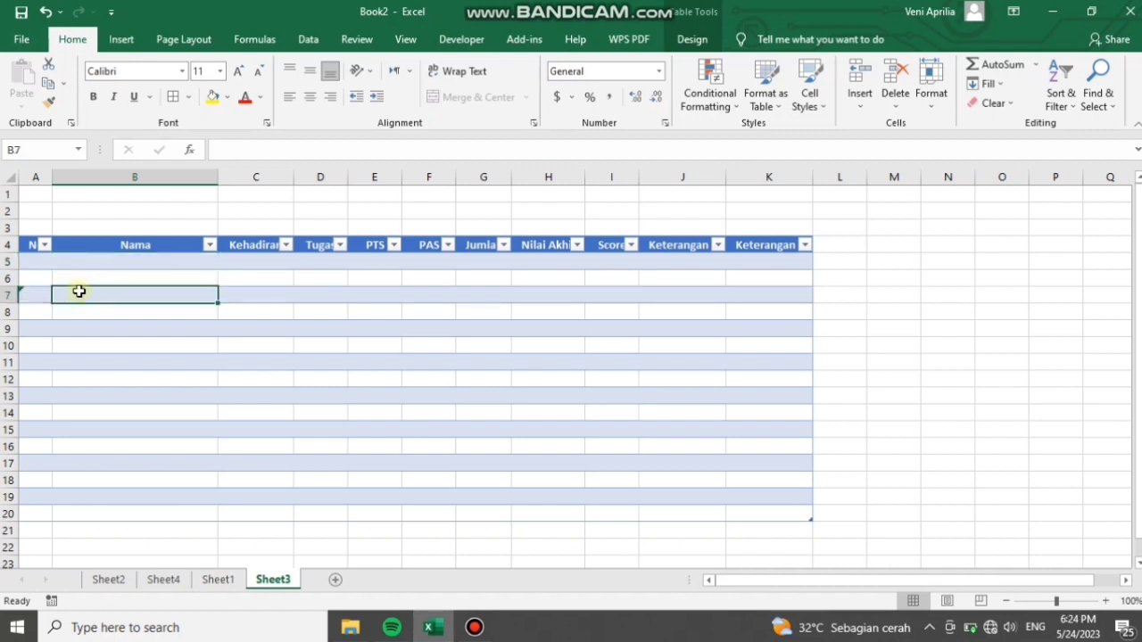
Step: Fill the numbering formula from A5 down to A32
{"action": "left_click", "coordinate": [36, 262]}
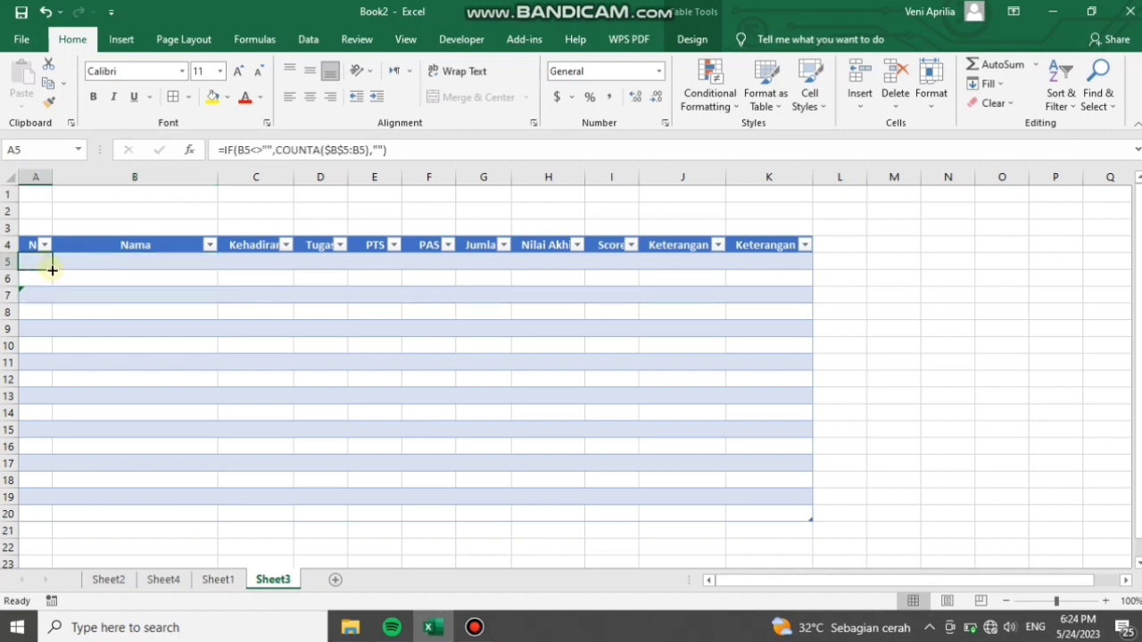
{"action": "left_click_drag", "start_coordinate": [48, 273], "coordinate": [53, 331]}
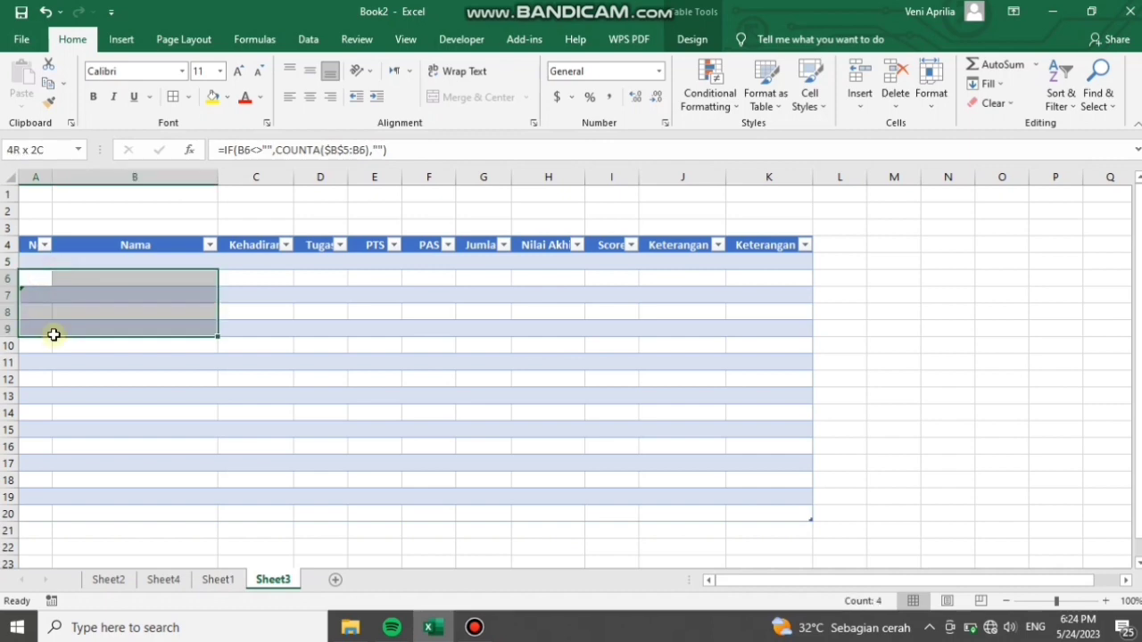
{"action": "left_click", "coordinate": [39, 259]}
{"action": "left_click_drag", "start_coordinate": [50, 269], "coordinate": [51, 584]}
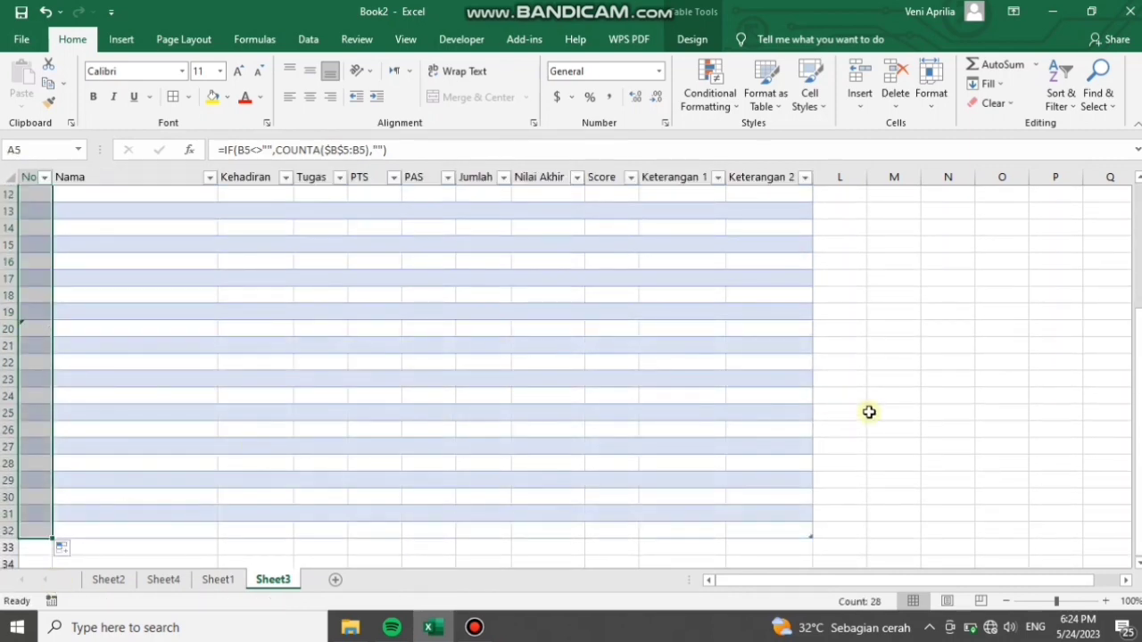
{"action": "left_click_drag", "start_coordinate": [1137, 389], "coordinate": [1136, 384]}
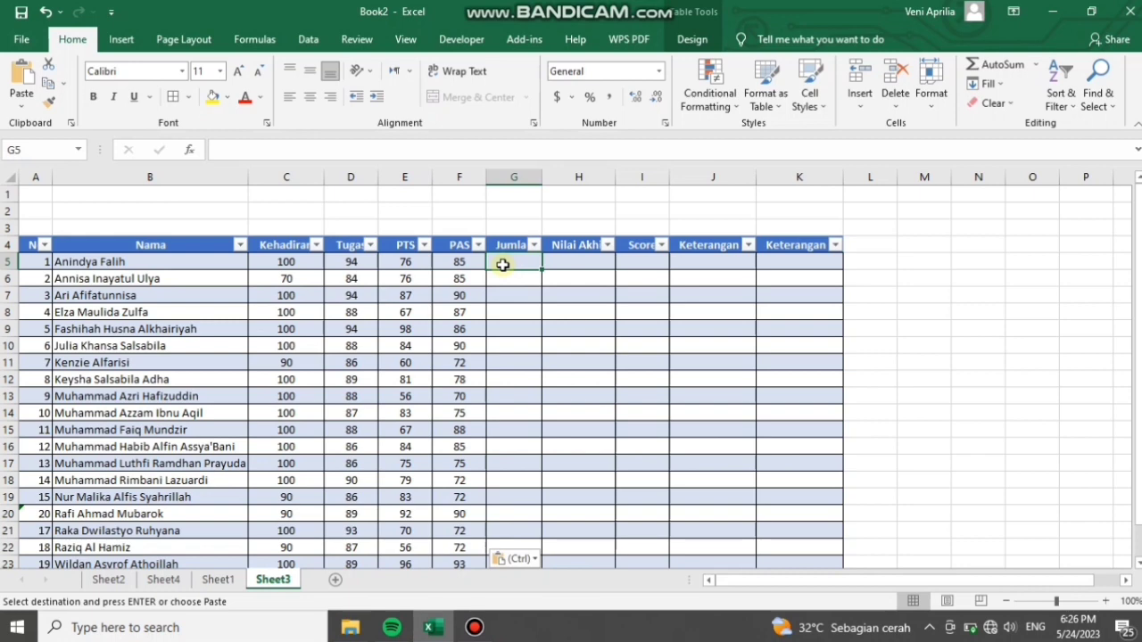
Step: Enter the formula =SUM(C5:F5) in G5 to total the four scores in the Jumlah column
{"action": "type", "text": "=su"}
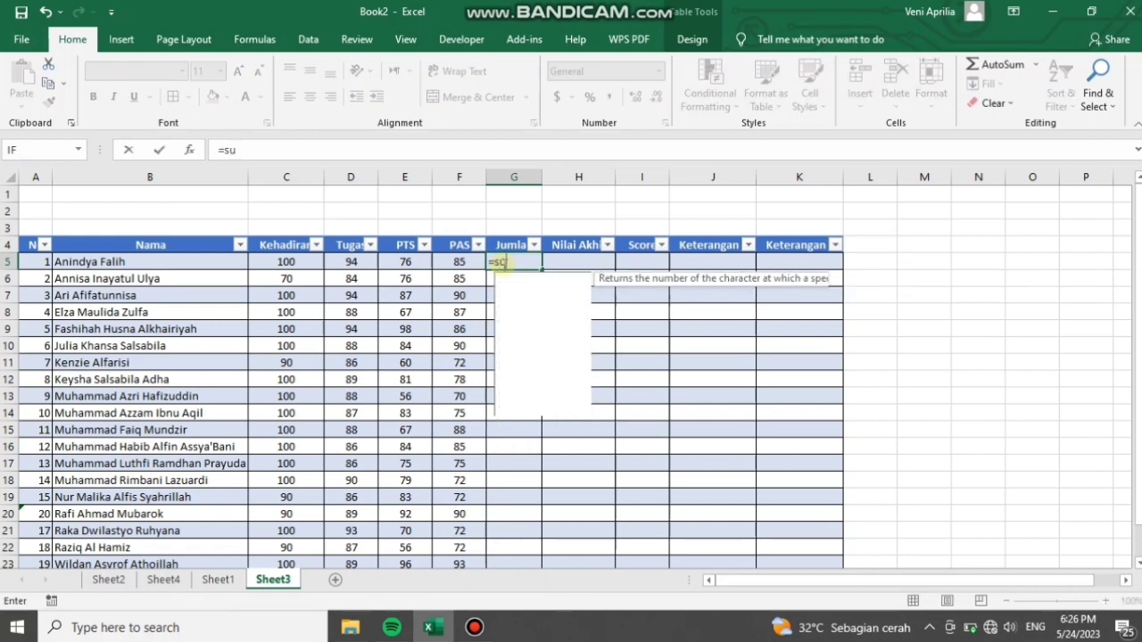
{"action": "type", "text": "m("}
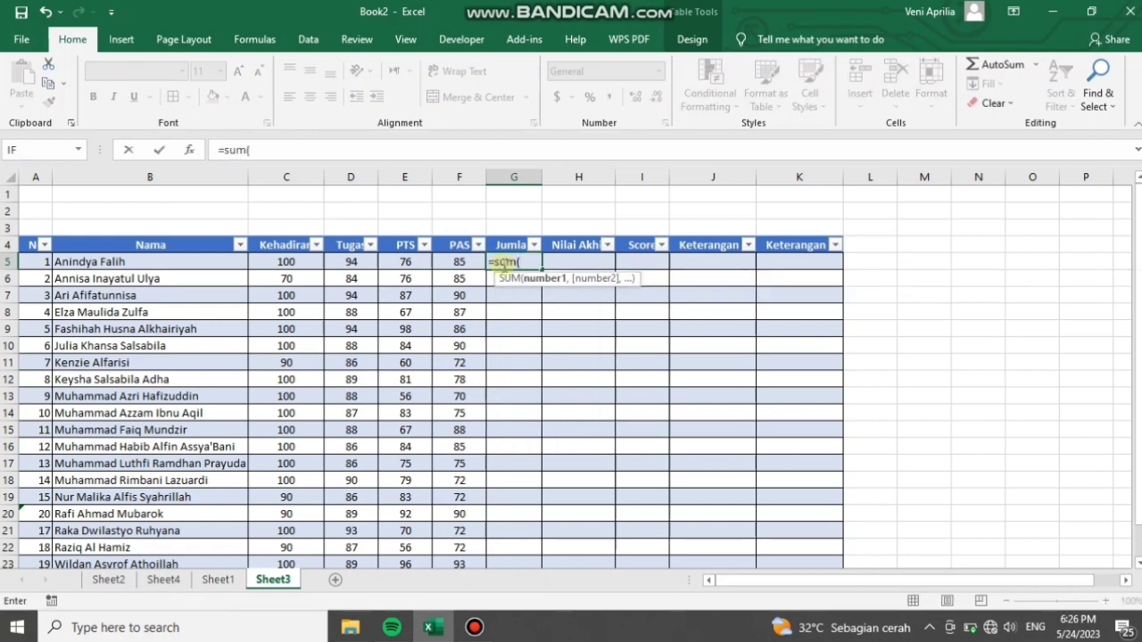
{"action": "type", "text": "C5"}
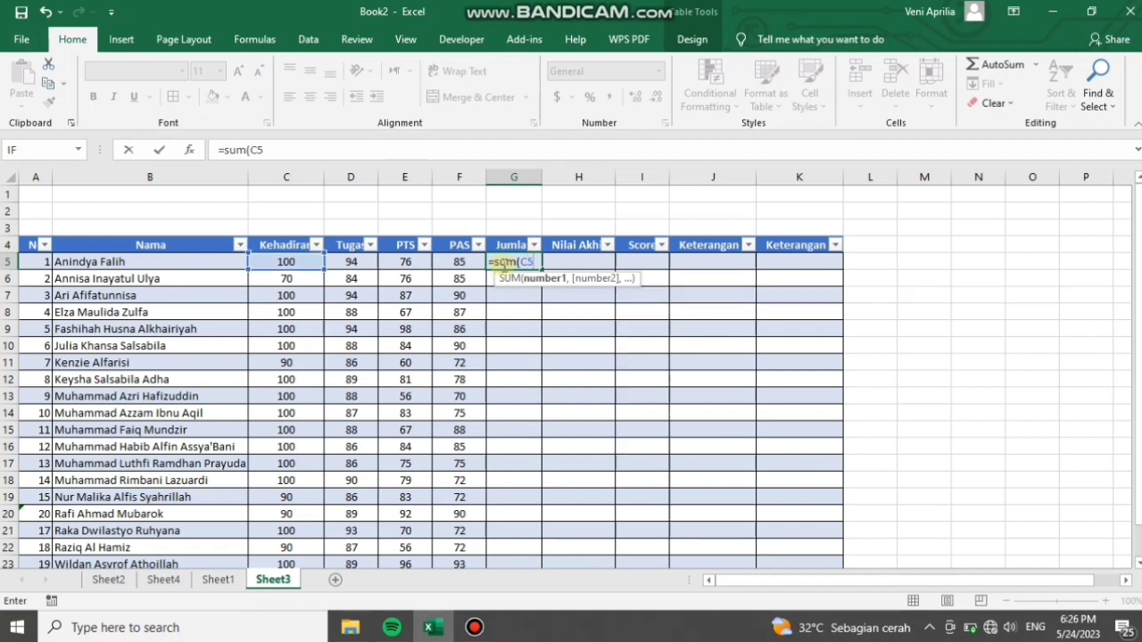
{"action": "type", "text": ":F5)"}
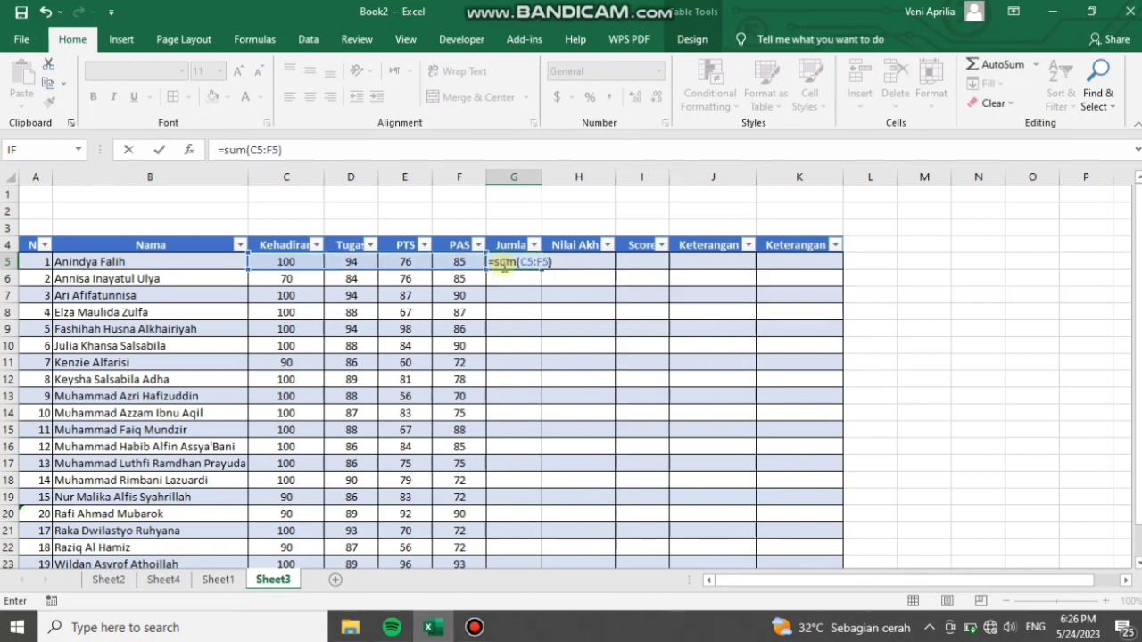
{"action": "key", "text": "Return"}
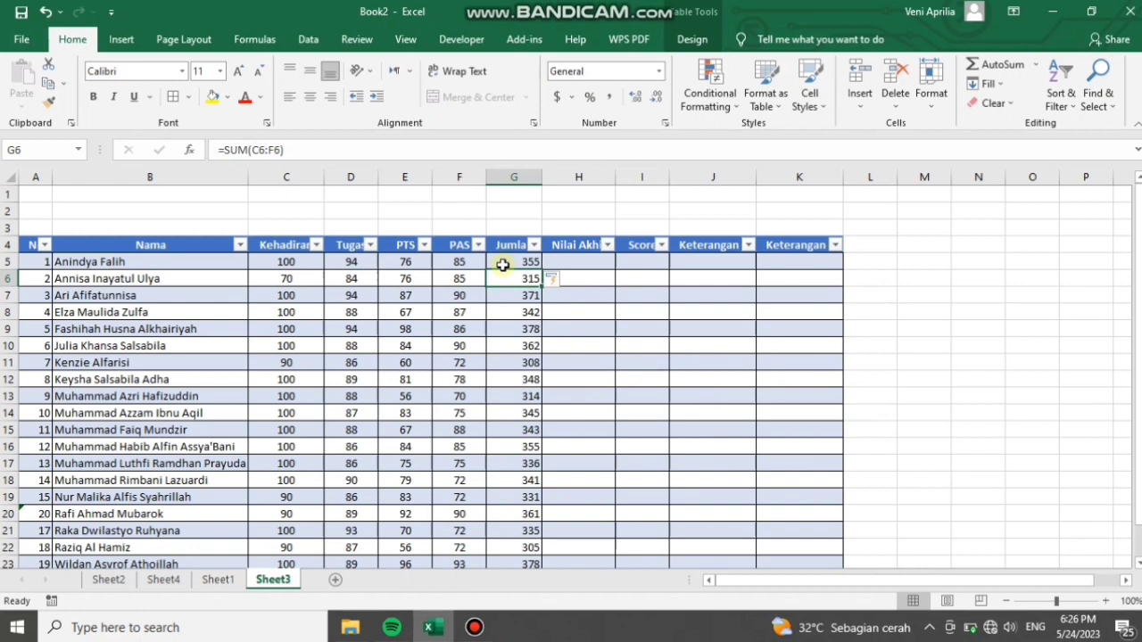
{"action": "left_click", "coordinate": [581, 258]}
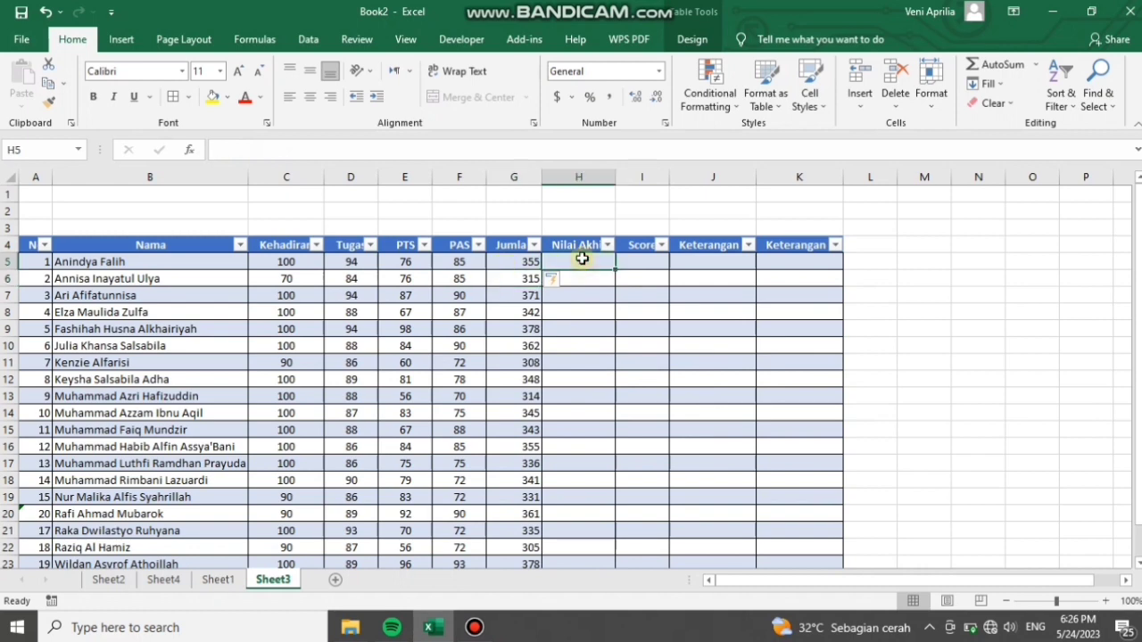
{"action": "type", "text": "=("}
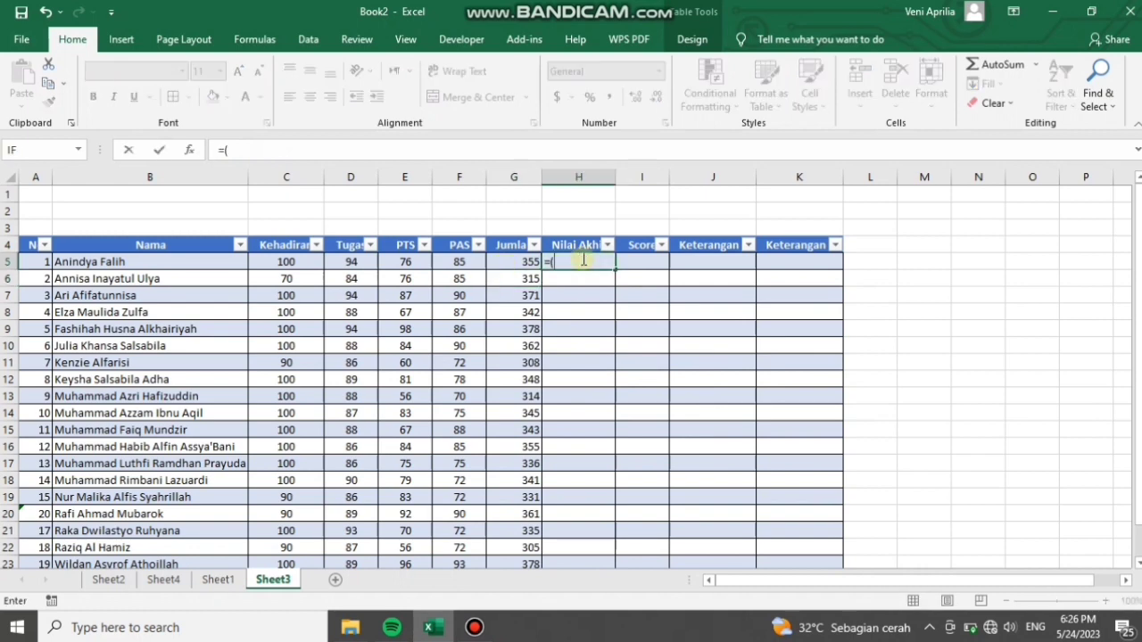
{"action": "left_click", "coordinate": [283, 263]}
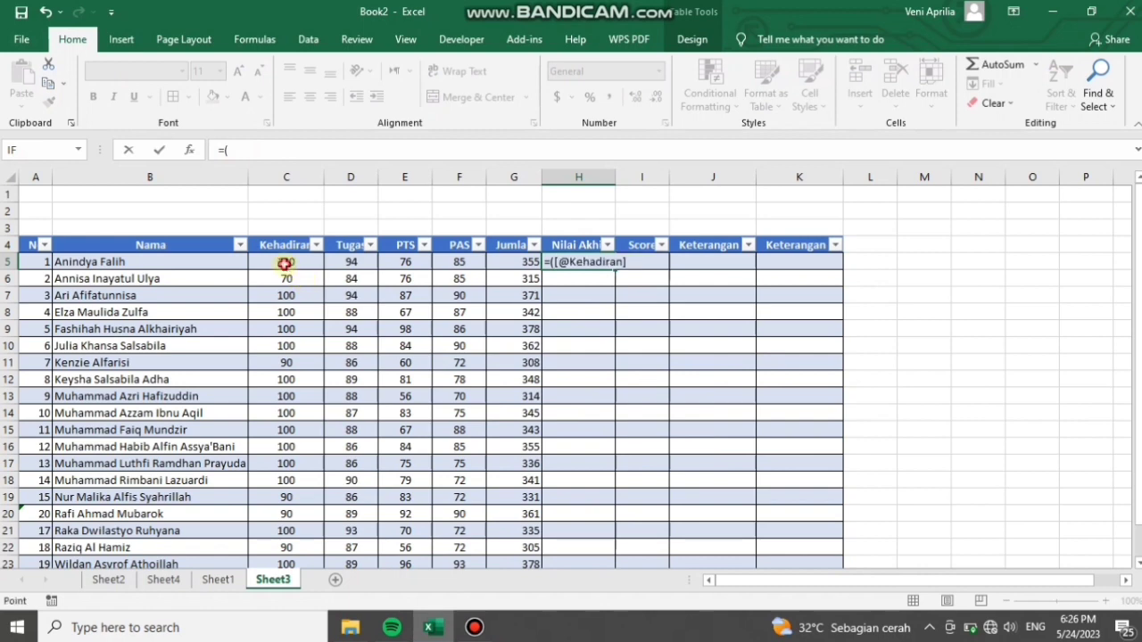
{"action": "key", "text": "BackSpace"}
{"action": "key", "text": "BackSpace"}
{"action": "key", "text": "BackSpace"}
{"action": "key", "text": "BackSpace"}
{"action": "key", "text": "BackSpace"}
{"action": "key", "text": "BackSpace"}
{"action": "key", "text": "BackSpace"}
{"action": "key", "text": "BackSpace"}
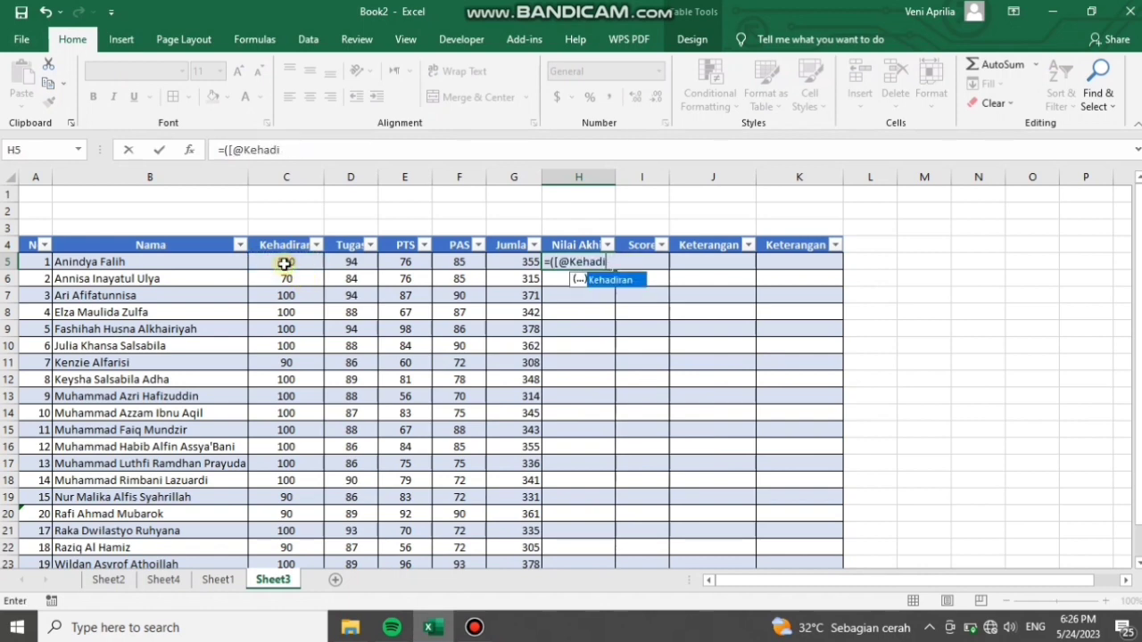
{"action": "key", "text": "BackSpace"}
{"action": "key", "text": "BackSpace"}
{"action": "key", "text": "BackSpace"}
{"action": "key", "text": "BackSpace"}
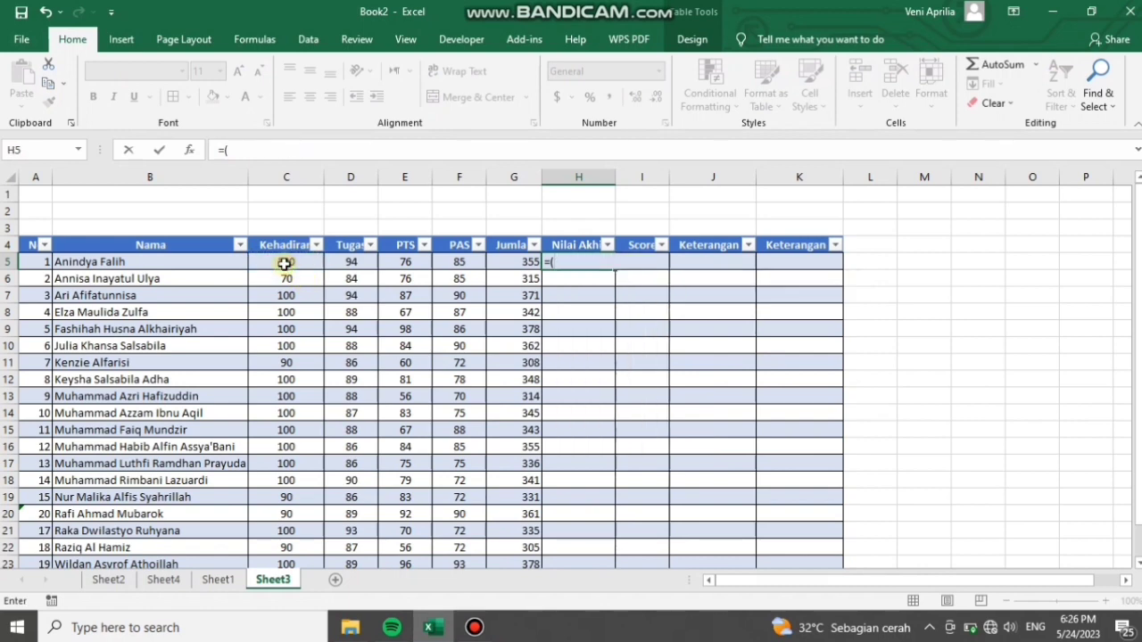
{"action": "key", "text": "BackSpace"}
{"action": "key", "text": "BackSpace"}
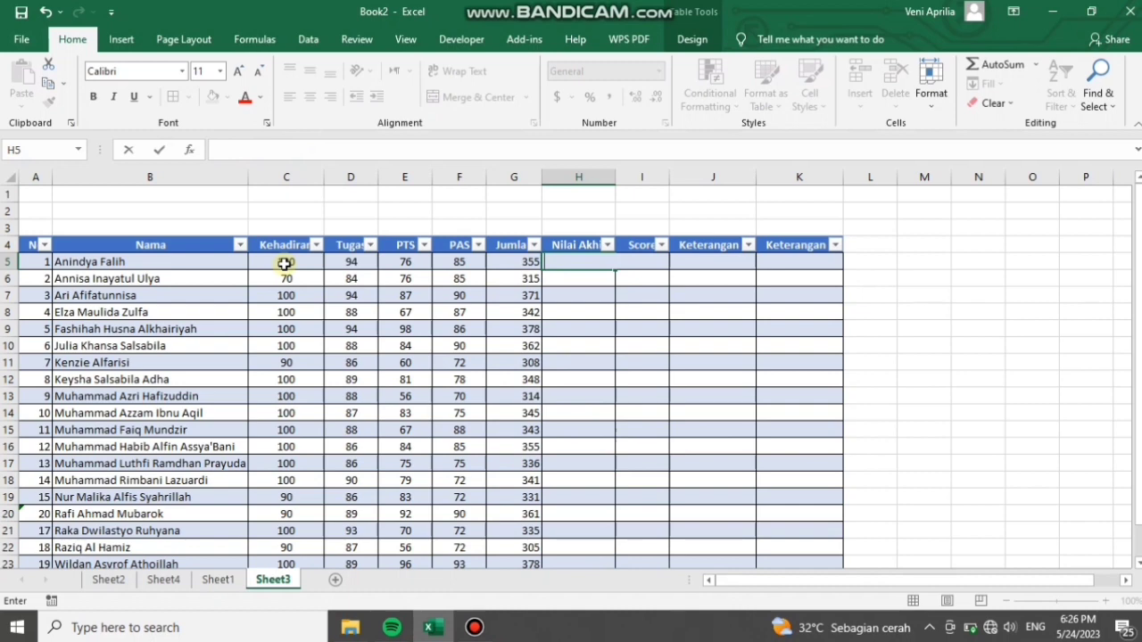
Step: Enter the weighted final grade formula =(C5*10%)+(D5*20%)+(E5*30%)+(F5*40%) in H5
{"action": "type", "text": "=("}
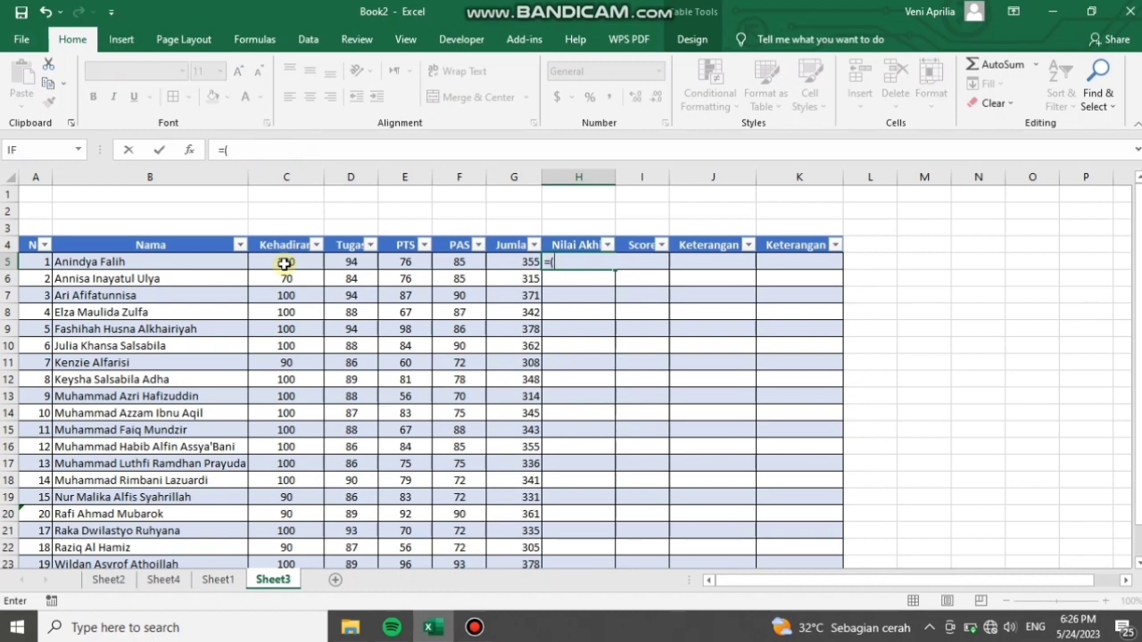
{"action": "type", "text": "c"}
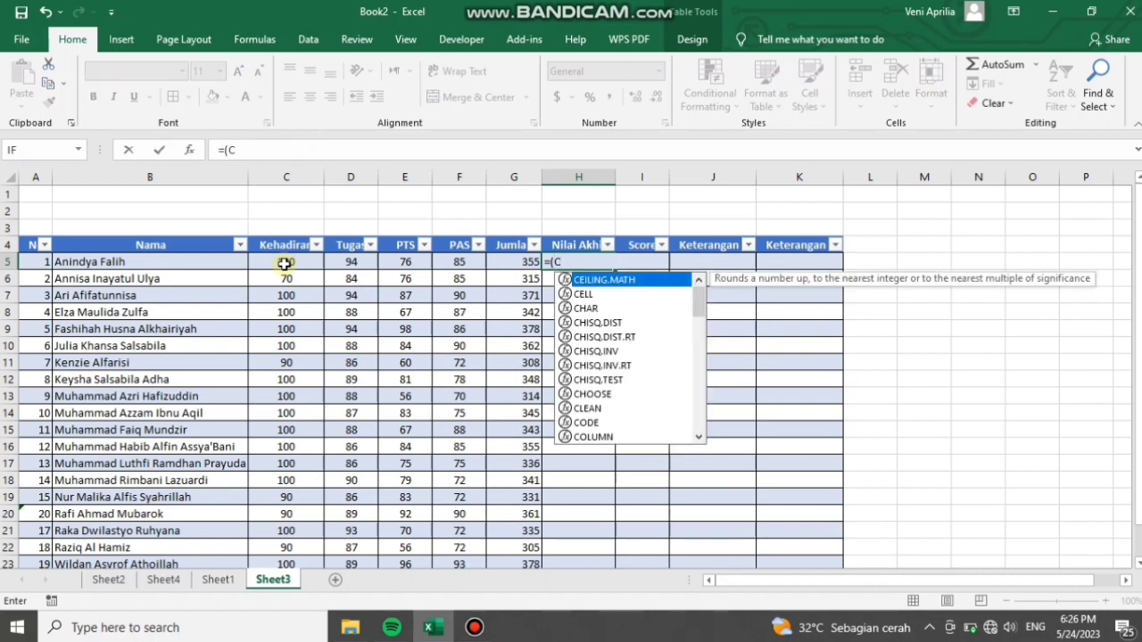
{"action": "left_click", "coordinate": [284, 263]}
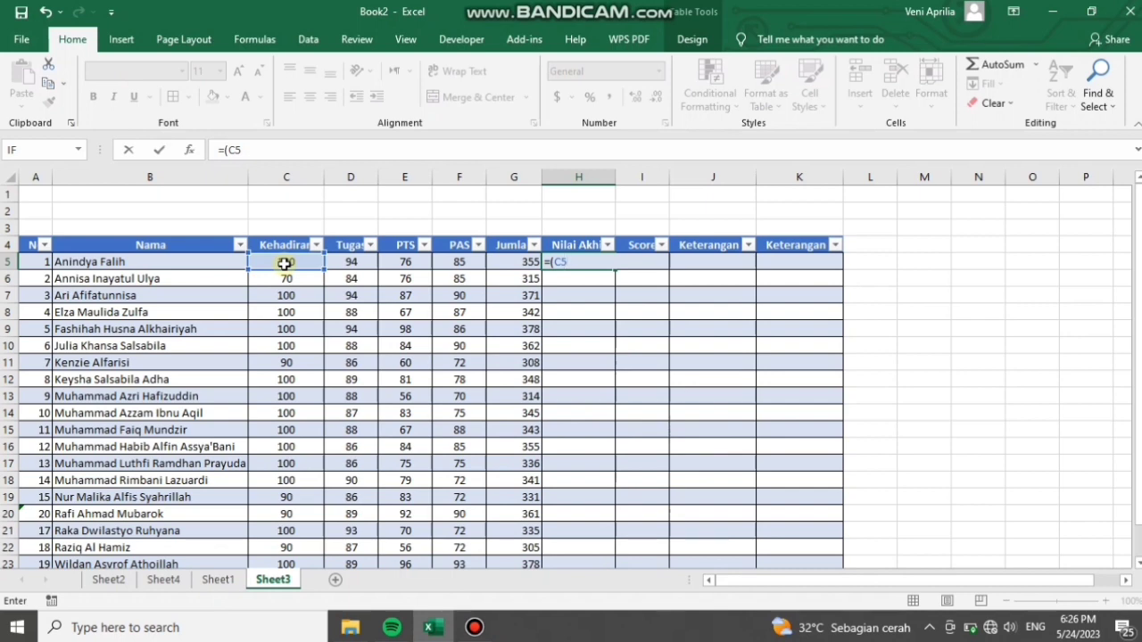
{"action": "type", "text": "*10%)+(D5"}
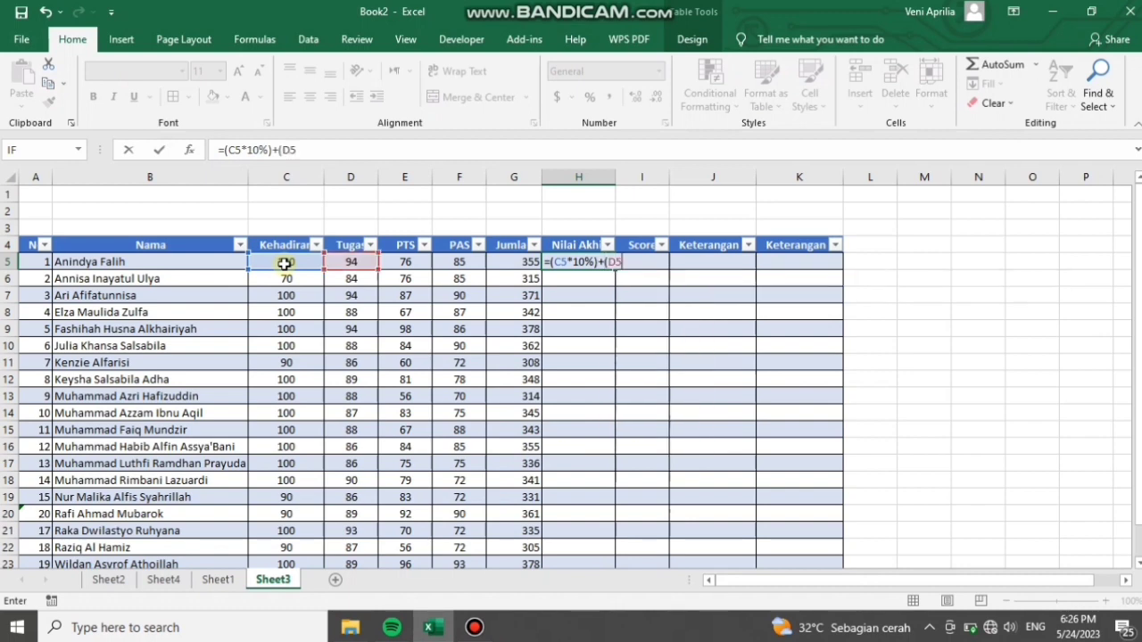
{"action": "type", "text": "*20%"}
{"action": "type", "text": ")+"}
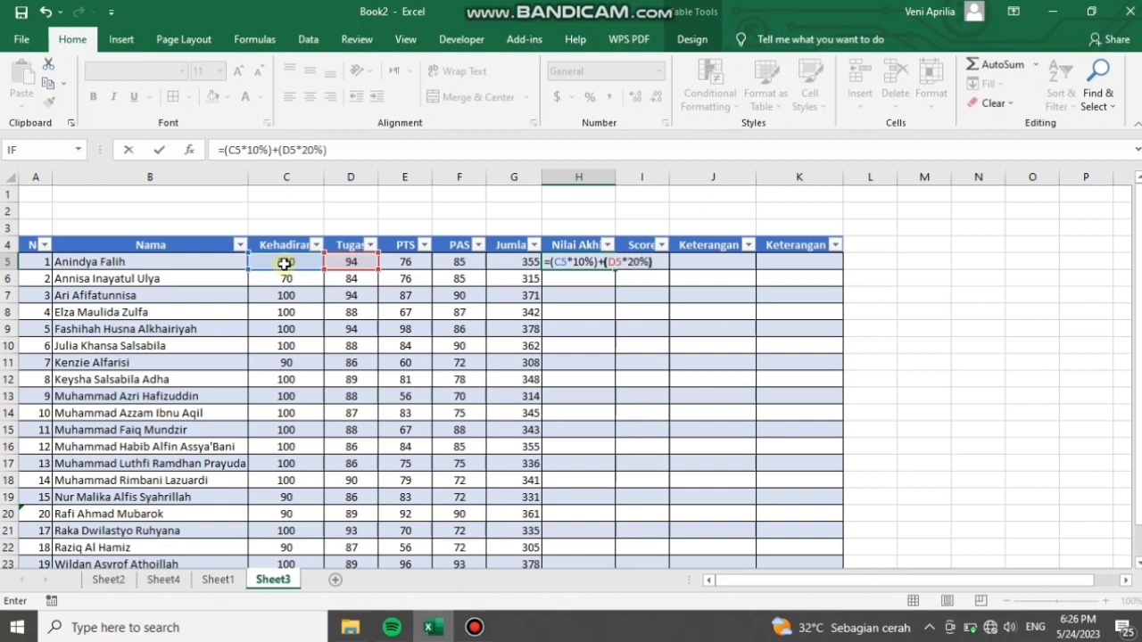
{"action": "type", "text": "(E5"}
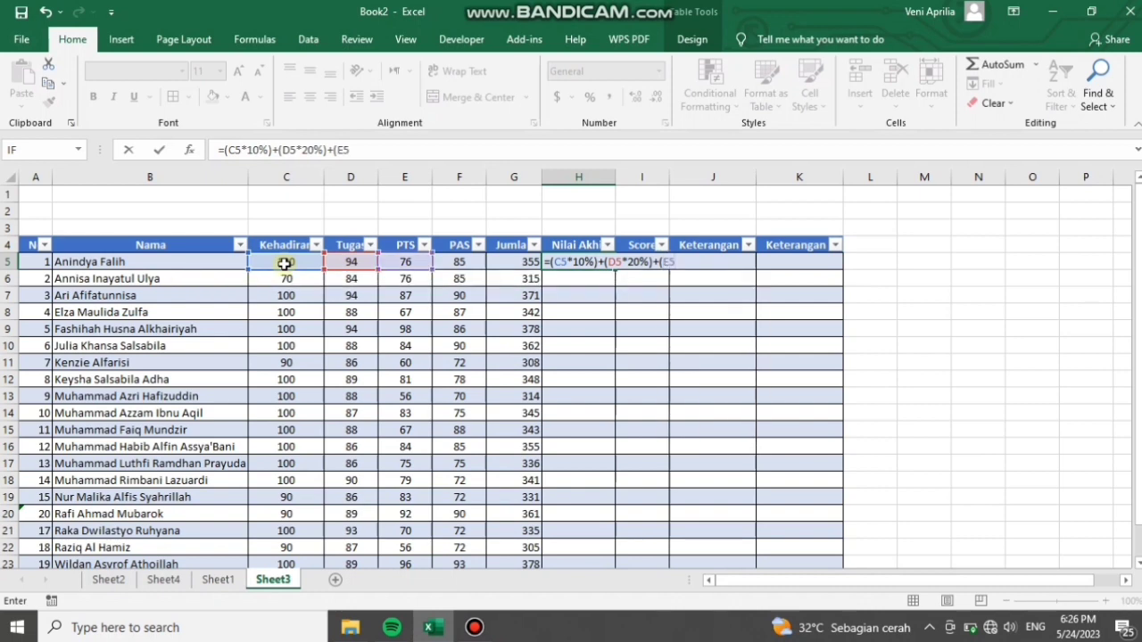
{"action": "type", "text": "*30%)+("}
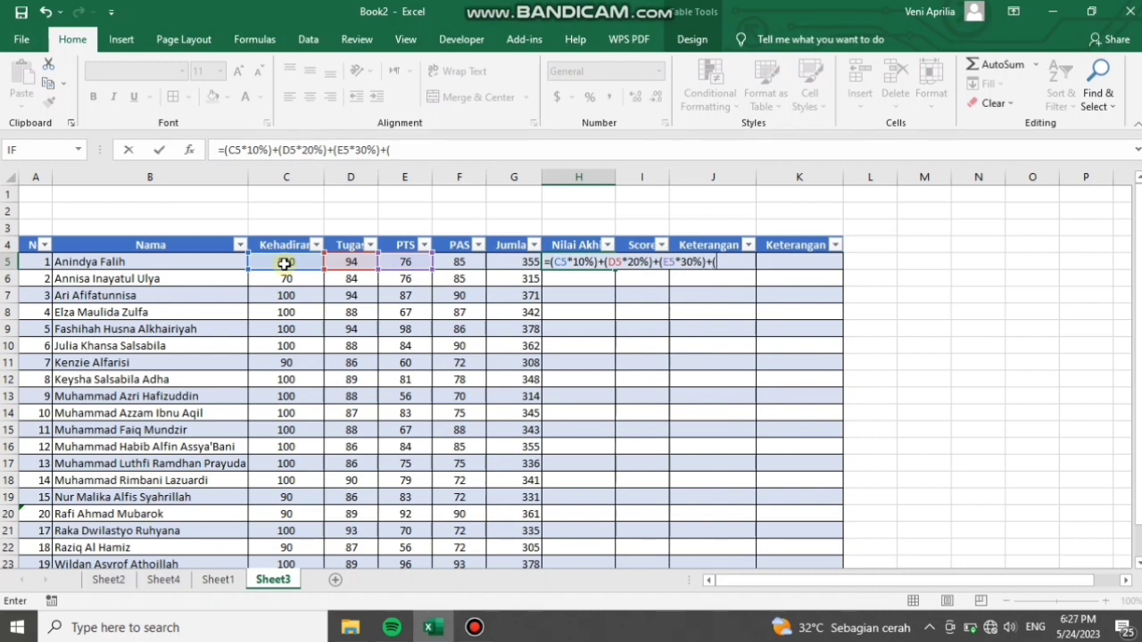
{"action": "type", "text": "F"}
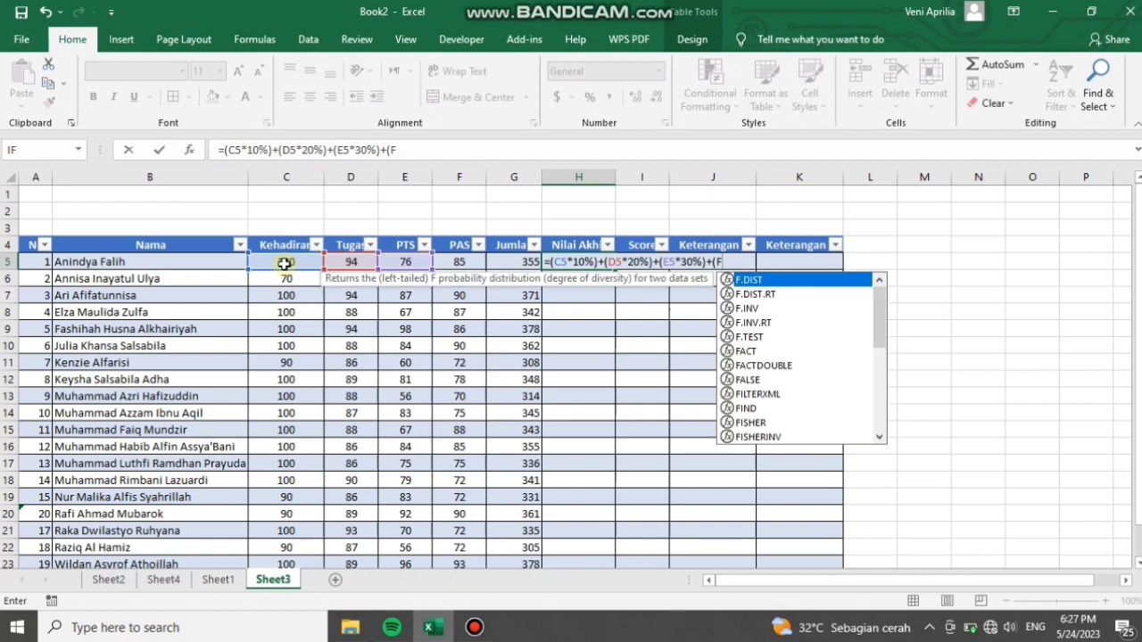
{"action": "type", "text": "5*"}
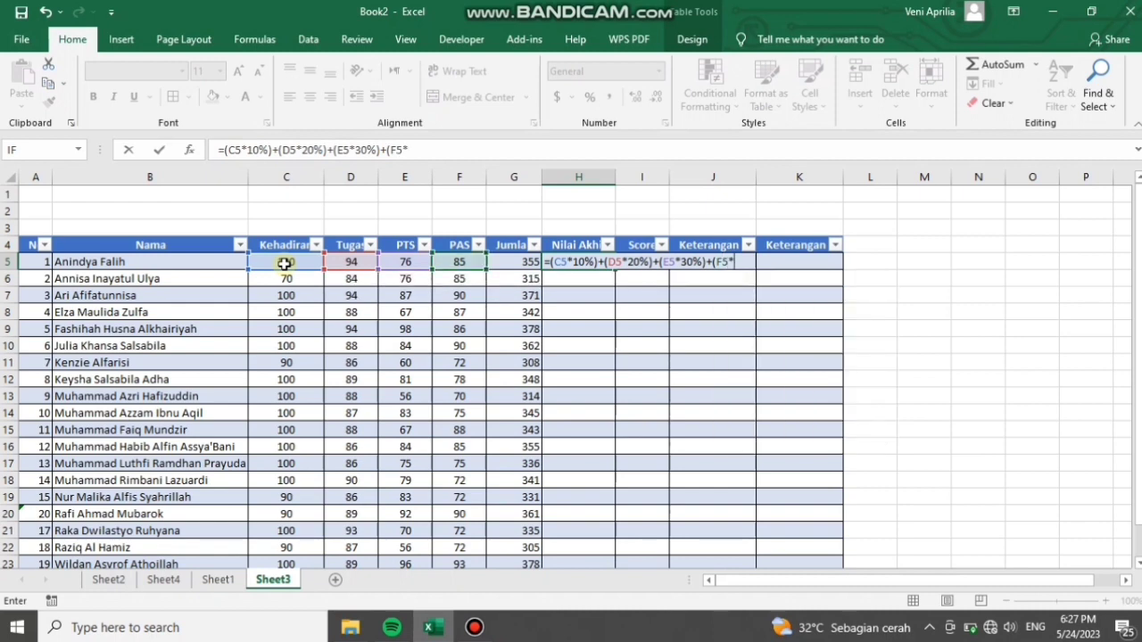
{"action": "type", "text": "40%)"}
{"action": "key", "text": "Return"}
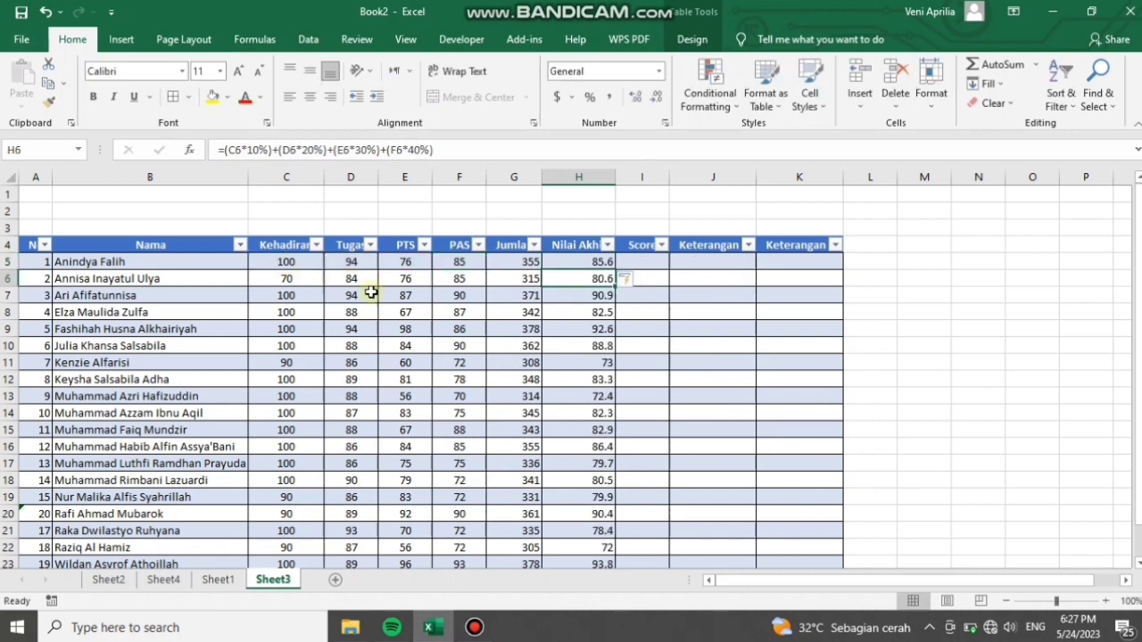
{"action": "left_click", "coordinate": [651, 260]}
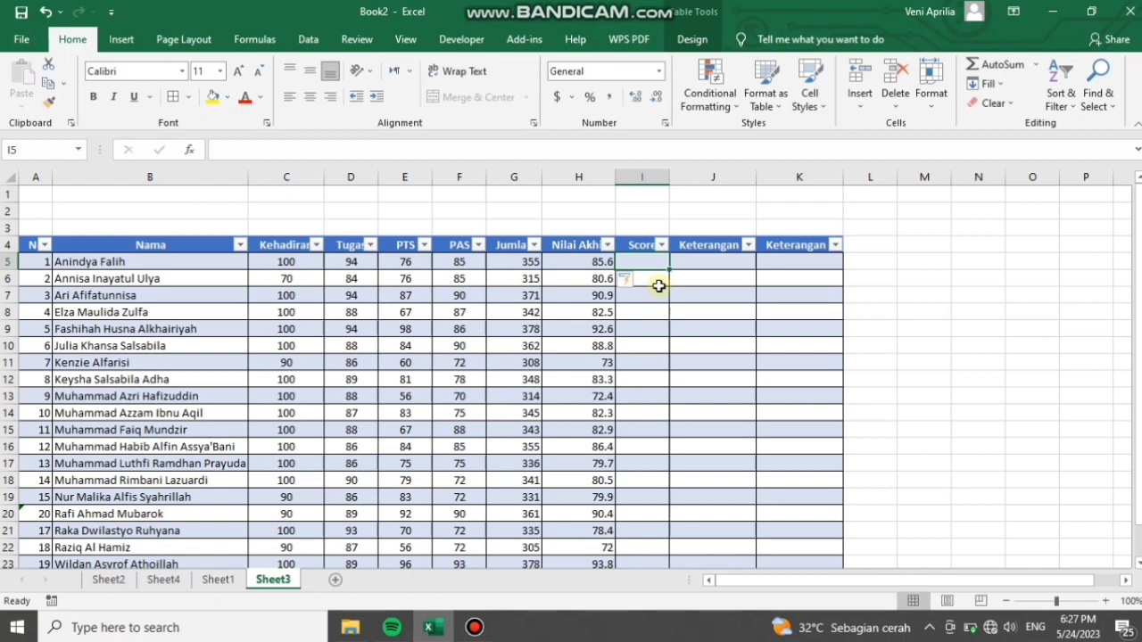
{"action": "left_click", "coordinate": [971, 244]}
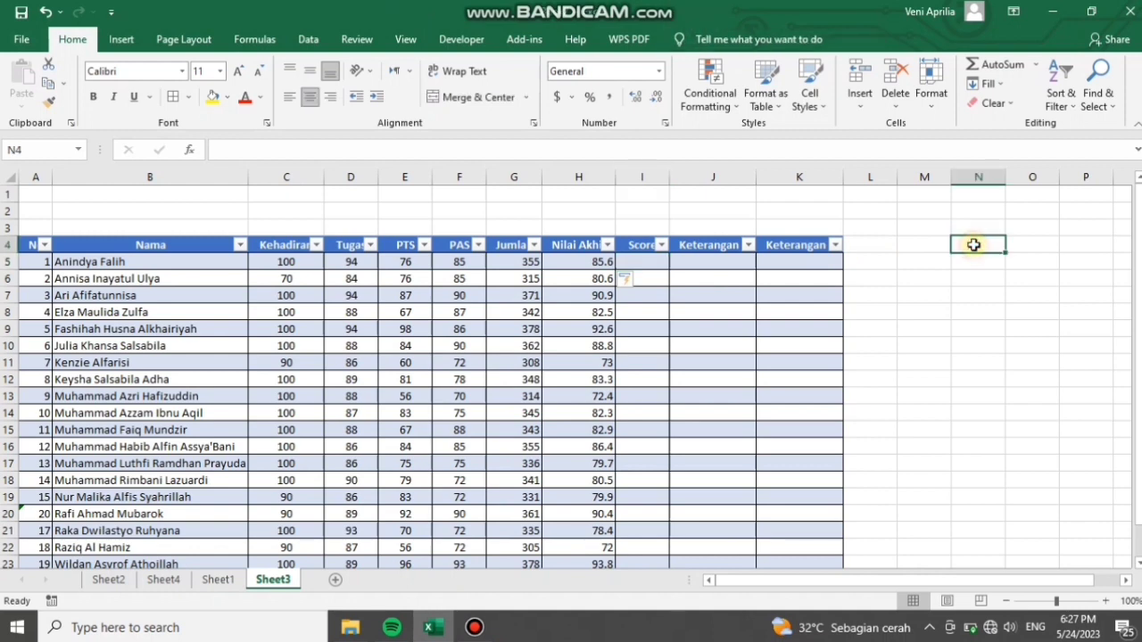
{"action": "type", "text": "Rata"}
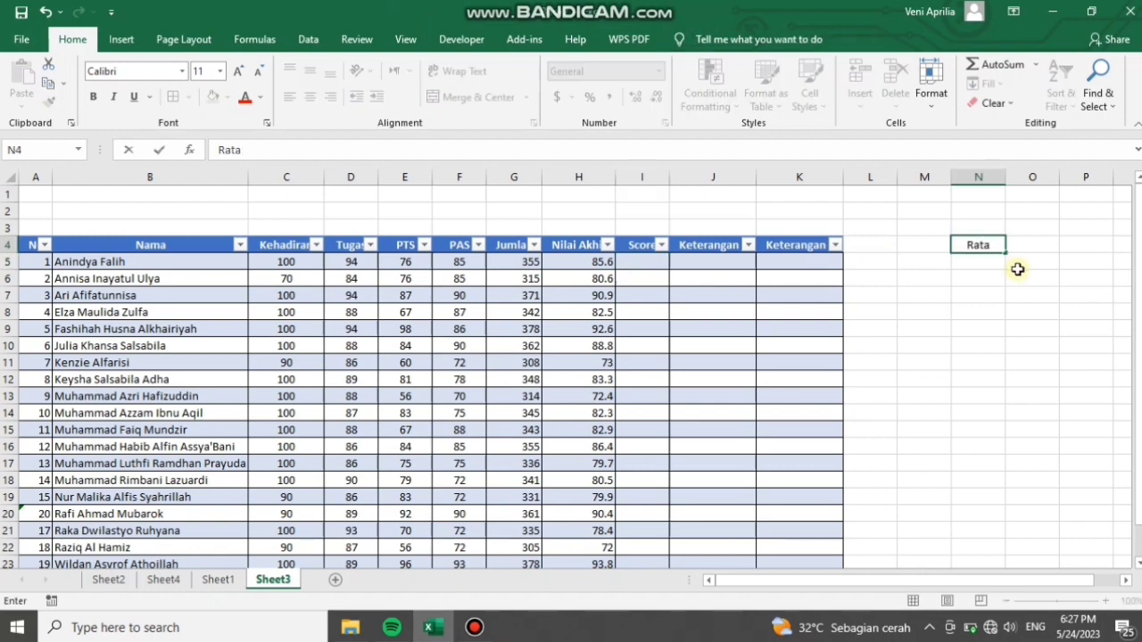
{"action": "type", "text": "-rata"}
{"action": "key", "text": "BackSpace"}
{"action": "key", "text": "BackSpace"}
{"action": "key", "text": "BackSpace"}
{"action": "key", "text": "BackSpace"}
{"action": "key", "text": "BackSpace"}
{"action": "key", "text": "BackSpace"}
{"action": "key", "text": "BackSpace"}
{"action": "key", "text": "BackSpace"}
{"action": "key", "text": "BackSpace"}
Step: Enter the lookup table headers NA, Point, Score and Keterangan in N4:Q4
{"action": "type", "text": "NA"}
{"action": "key", "text": "Tab"}
{"action": "type", "text": "Point"}
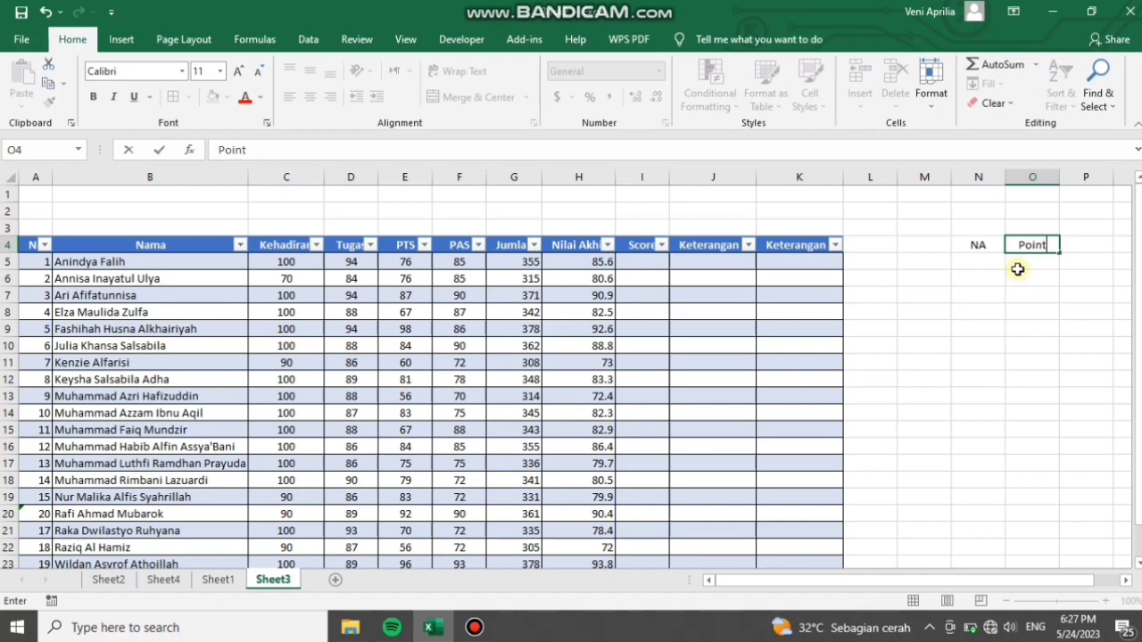
{"action": "key", "text": "Tab"}
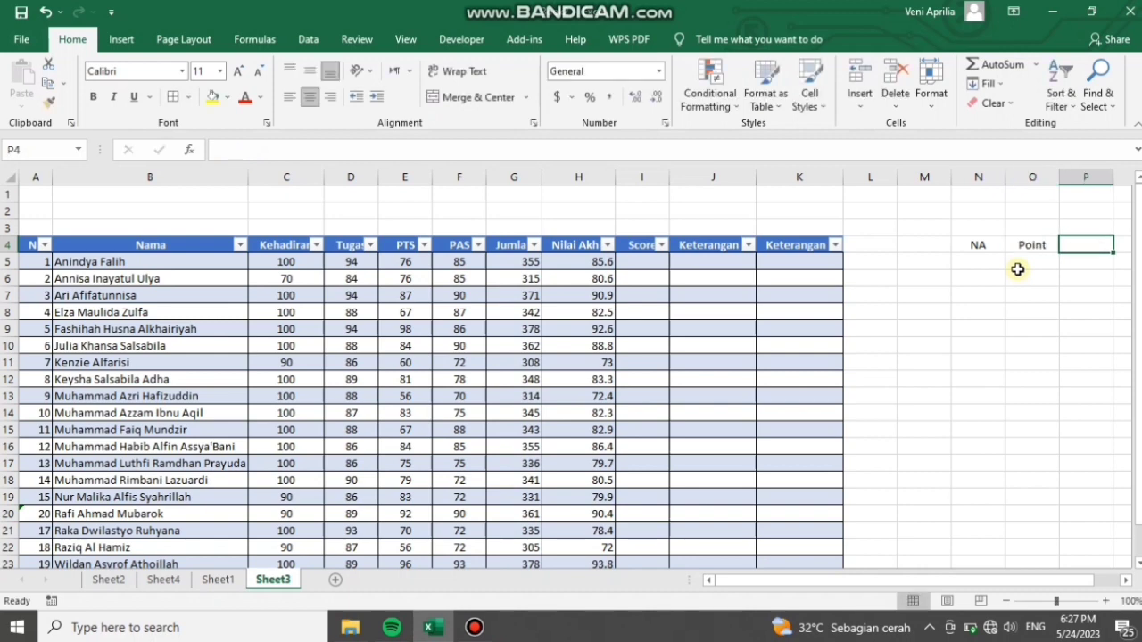
{"action": "type", "text": "Score"}
{"action": "key", "text": "Tab"}
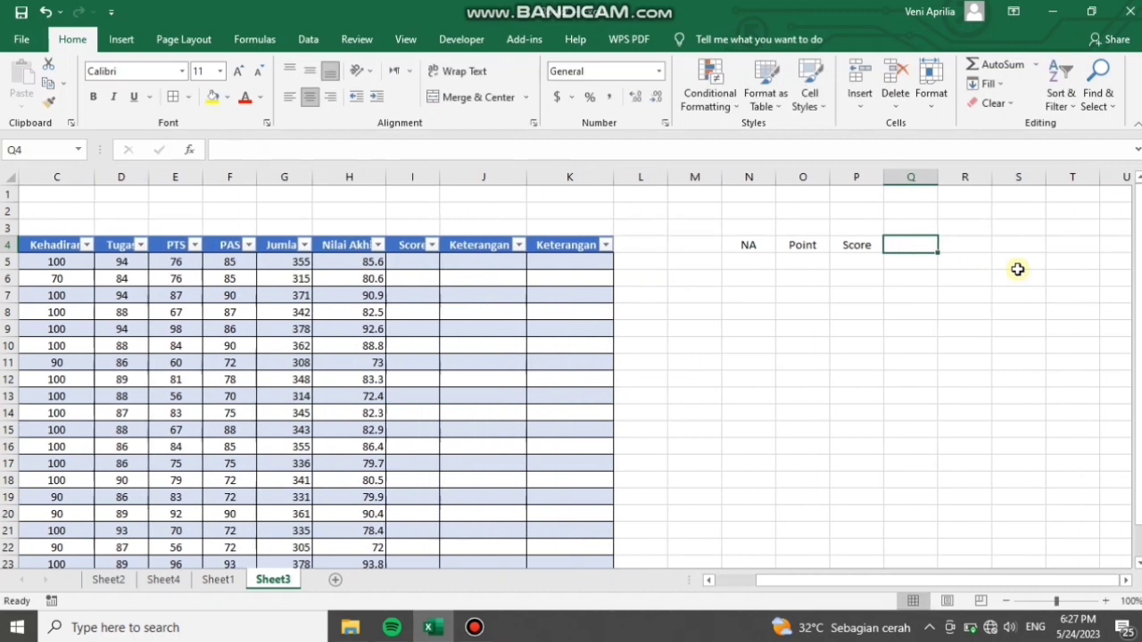
{"action": "type", "text": "Kete"}
{"action": "key", "text": "BackSpace"}
{"action": "key", "text": "BackSpace"}
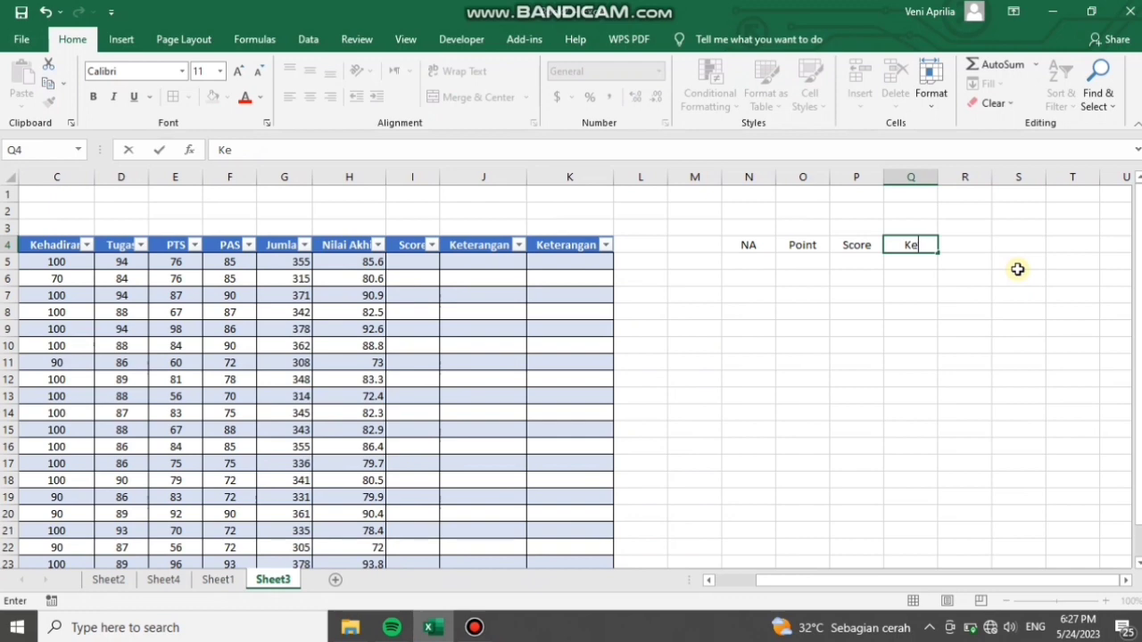
{"action": "type", "text": "terangan"}
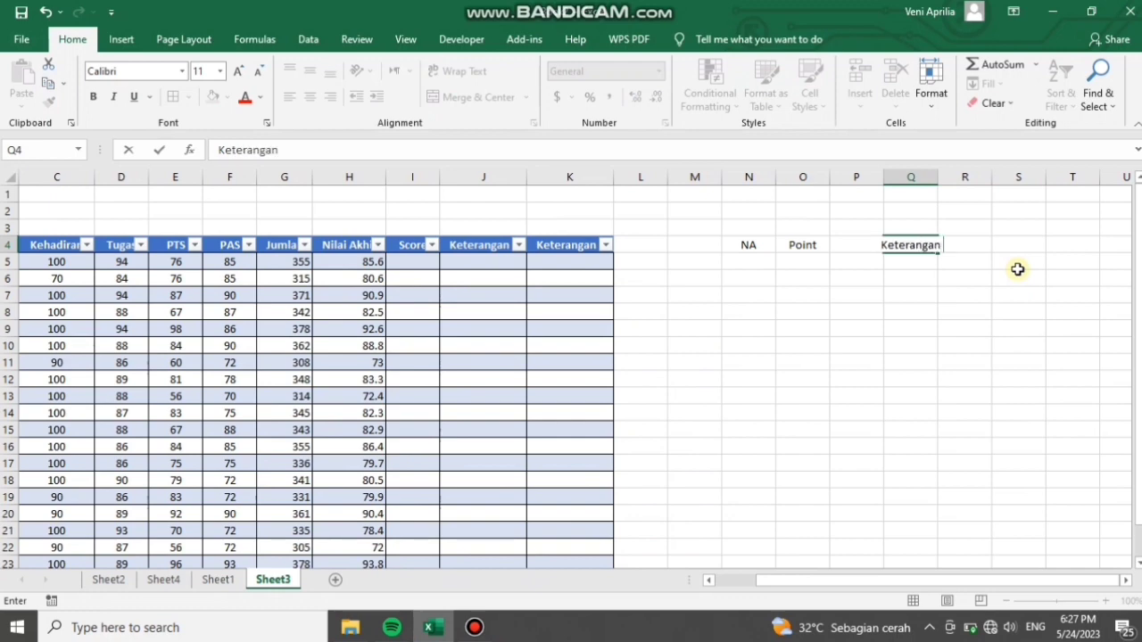
{"action": "key", "text": "Return"}
Step: Paste the copied grading scale at N5, under the lookup table headers
{"action": "left_click", "coordinate": [756, 265]}
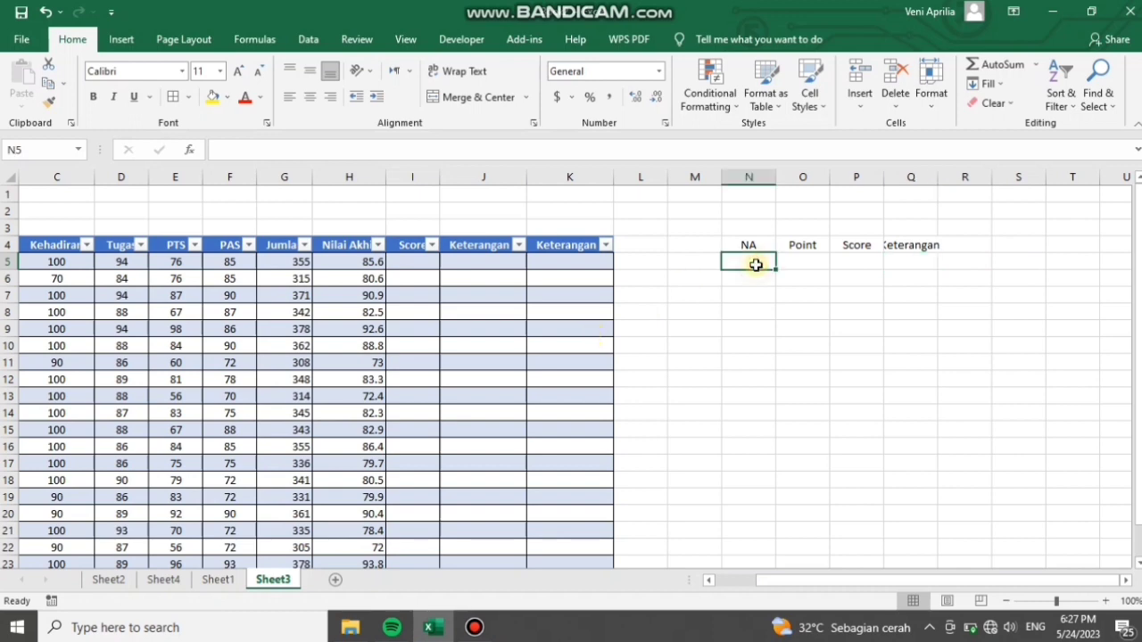
{"action": "left_click_drag", "start_coordinate": [866, 580], "coordinate": [757, 581]}
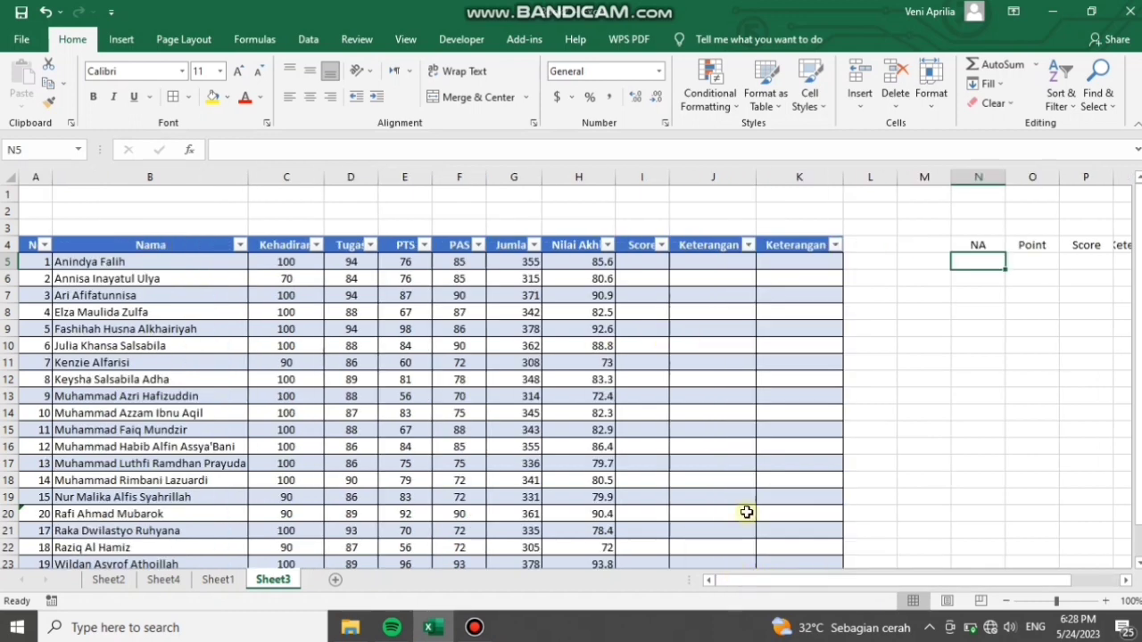
{"action": "key", "text": "ctrl+v"}
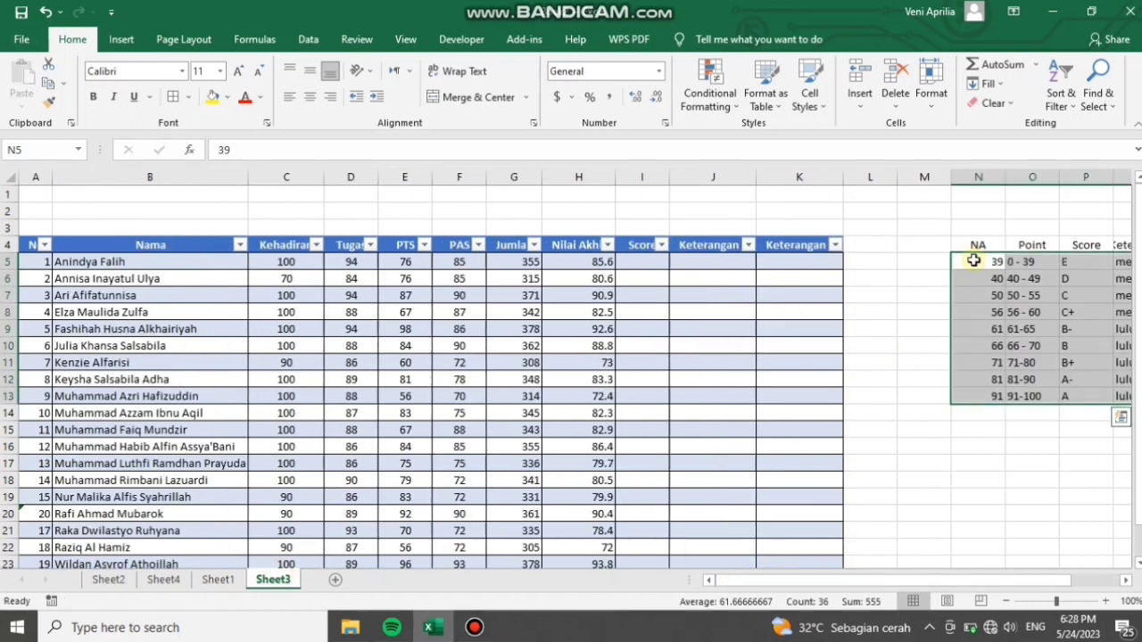
{"action": "left_click_drag", "start_coordinate": [990, 581], "coordinate": [1032, 581]}
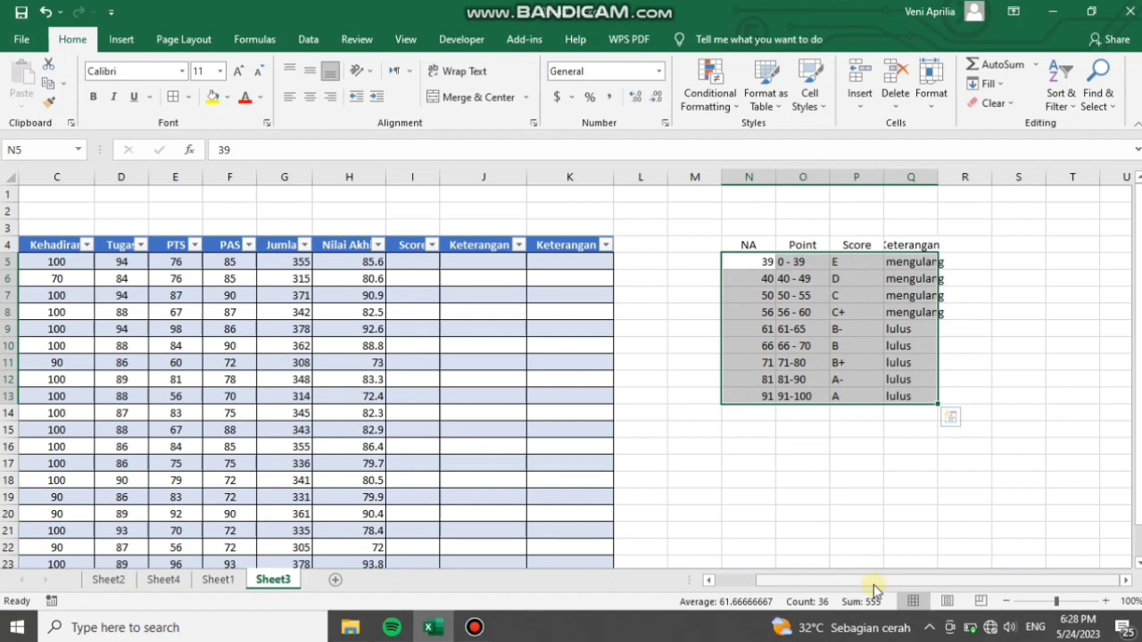
Step: Start a formula in I5, the first Score cell, with the IFERROR function
{"action": "left_click_drag", "start_coordinate": [873, 584], "coordinate": [830, 584]}
{"action": "left_click", "coordinate": [639, 265]}
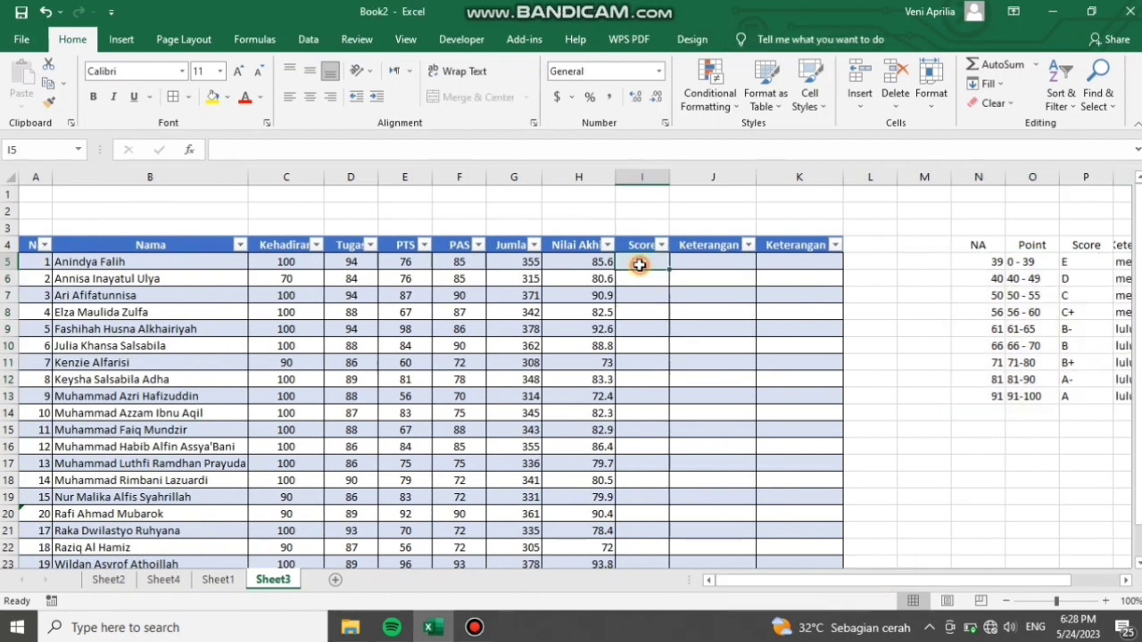
{"action": "left_click", "coordinate": [318, 156]}
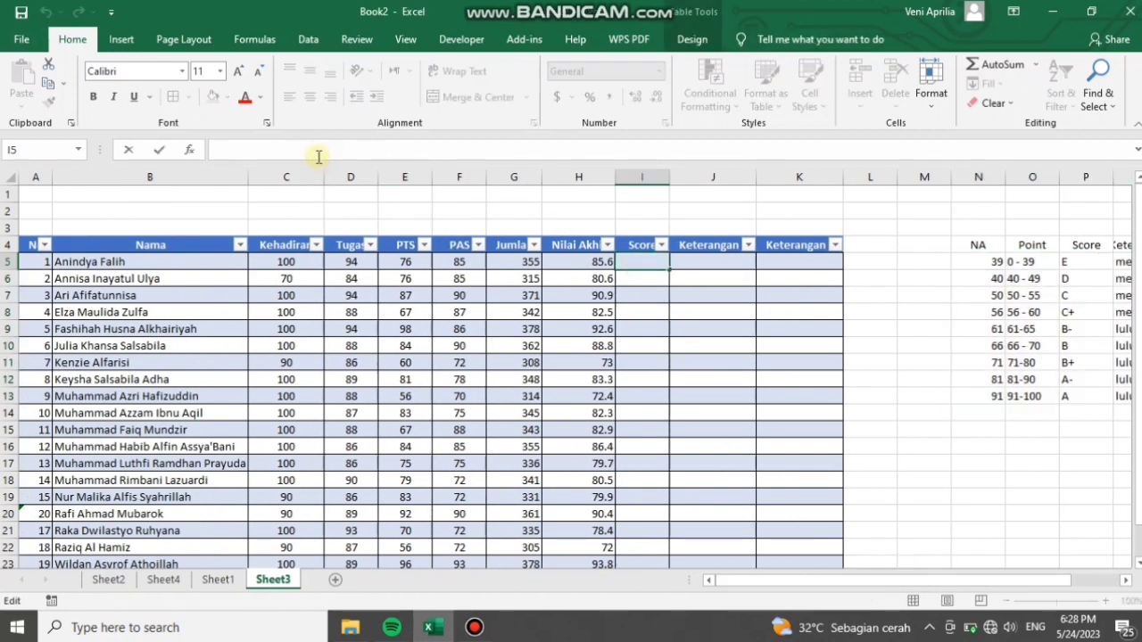
{"action": "type", "text": "="}
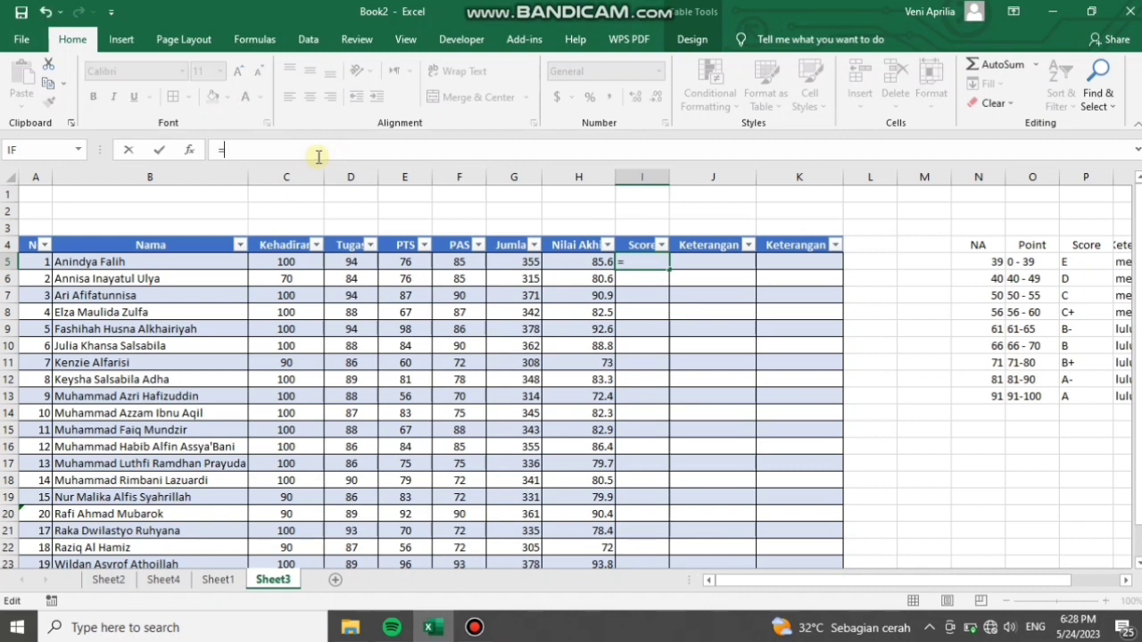
{"action": "type", "text": "I"}
{"action": "key", "text": "Escape"}
{"action": "type", "text": "F"}
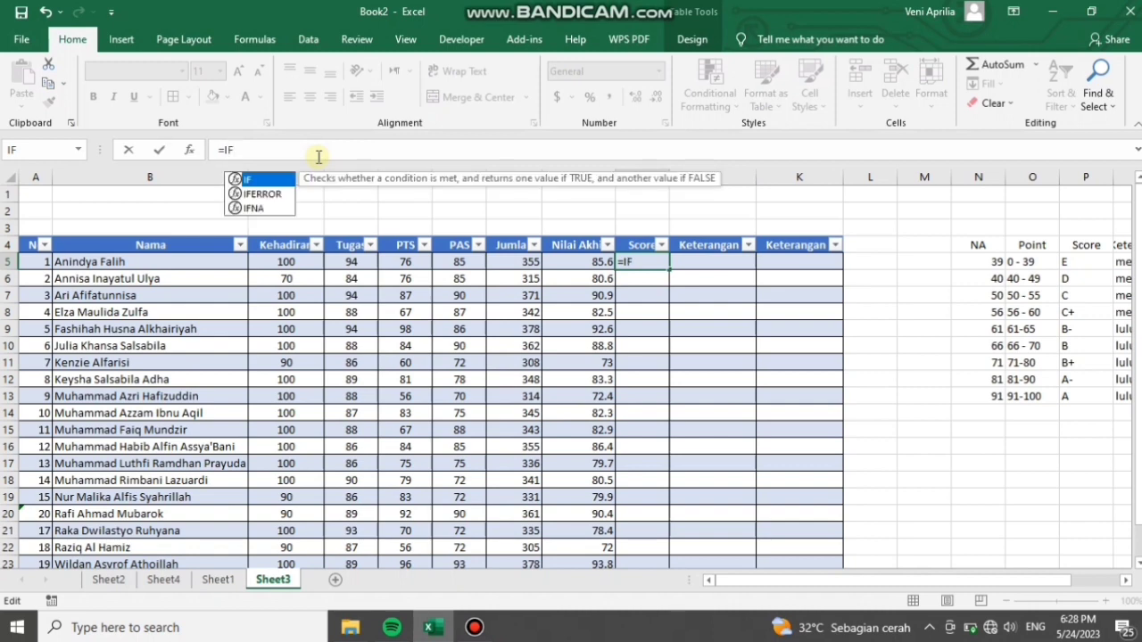
{"action": "key", "text": "Down"}
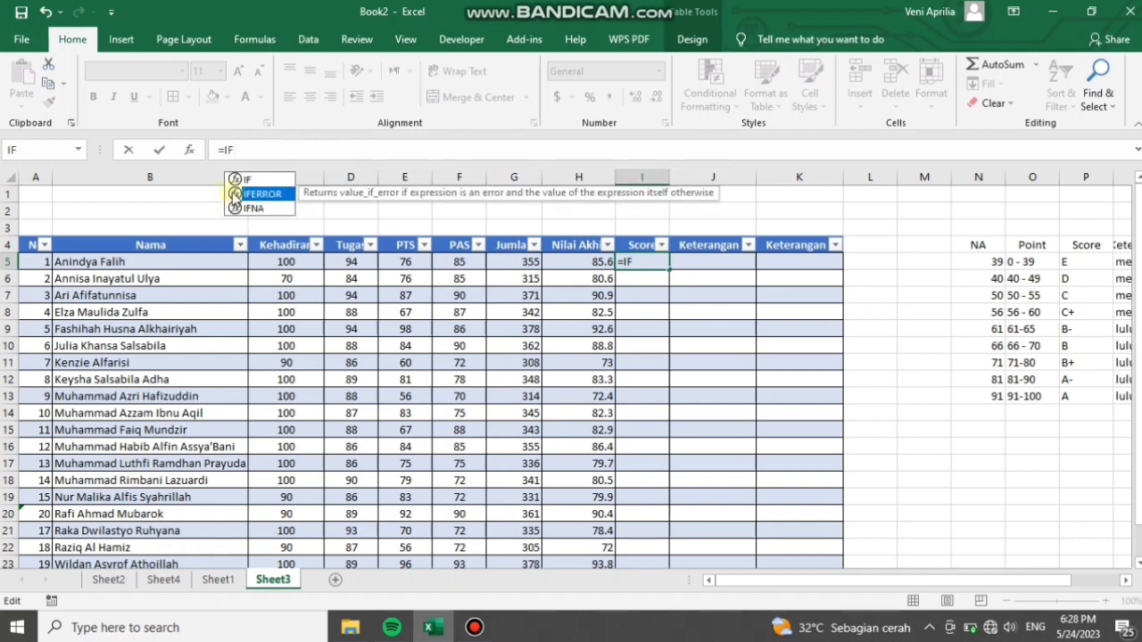
{"action": "double_click", "coordinate": [251, 193]}
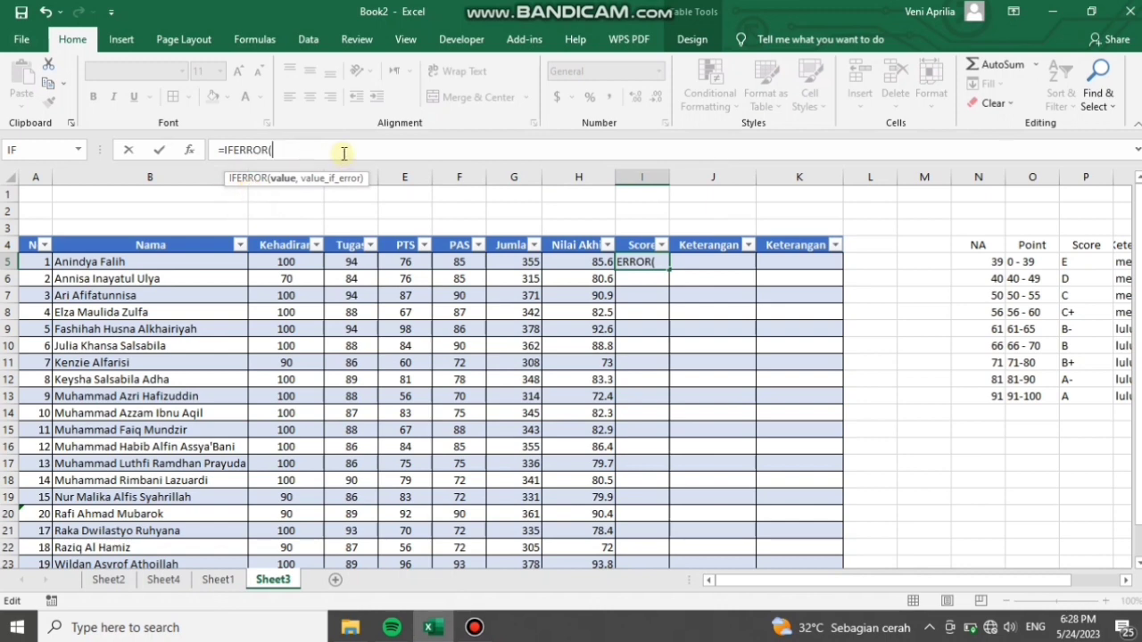
Step: Nest a VLOOKUP inside the IFERROR formula in I5, with H5 as the lookup value
{"action": "type", "text": "vLOK"}
{"action": "key", "text": "BackSpace"}
{"action": "key", "text": "BackSpace"}
{"action": "key", "text": "BackSpace"}
{"action": "key", "text": "BackSpace"}
{"action": "type", "text": "vlo"}
{"action": "double_click", "coordinate": [324, 190]}
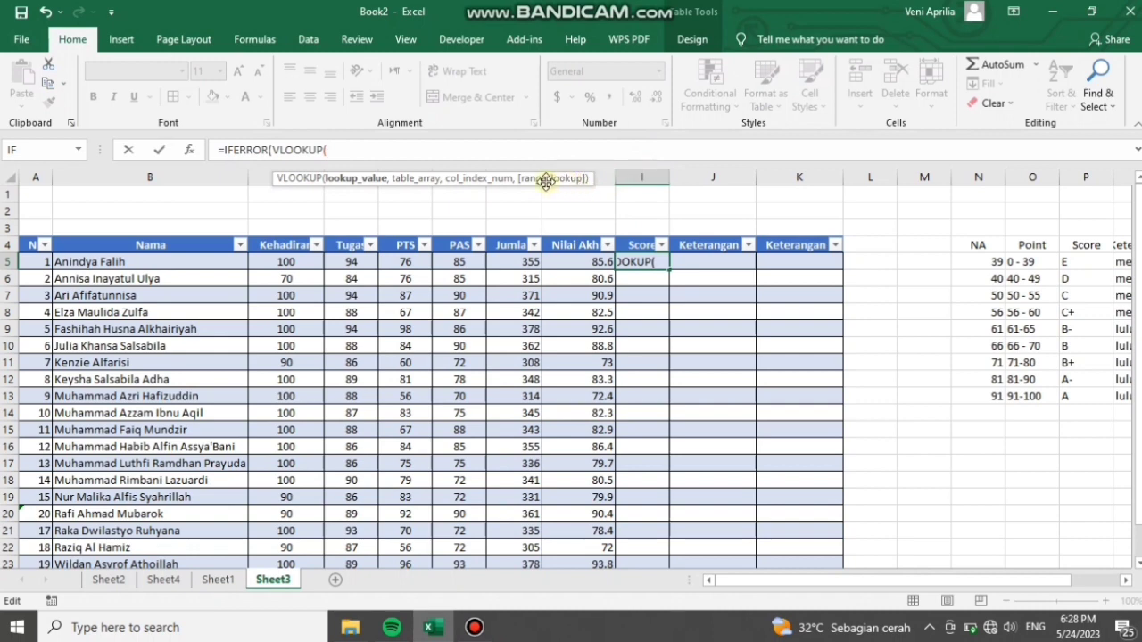
{"action": "type", "text": "h"}
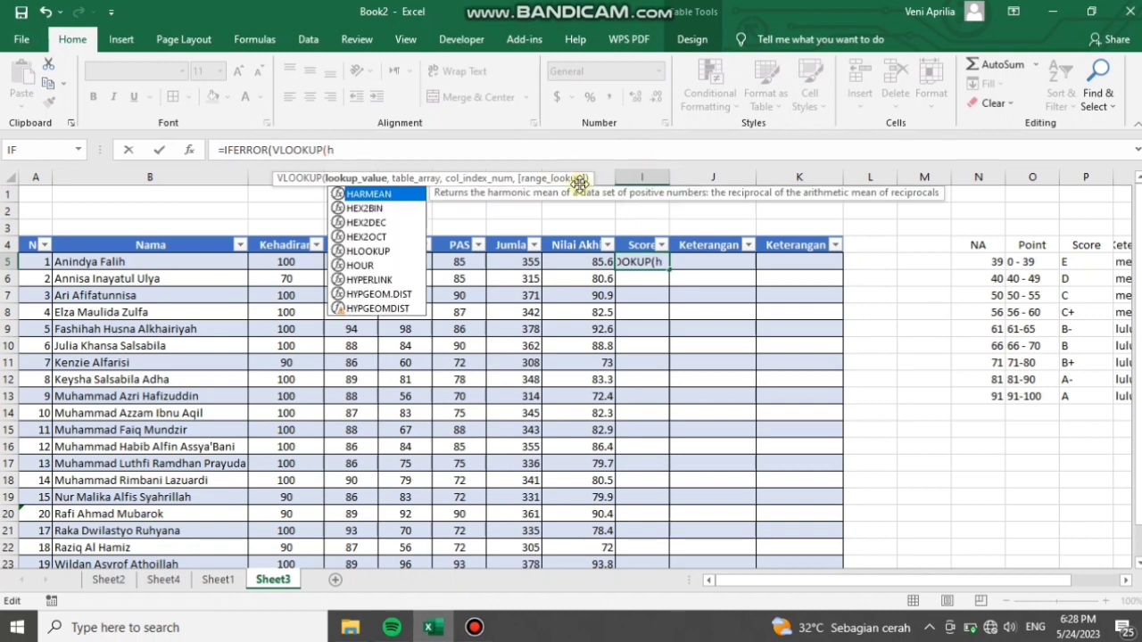
{"action": "key", "text": "BackSpace"}
{"action": "type", "text": "H5"}
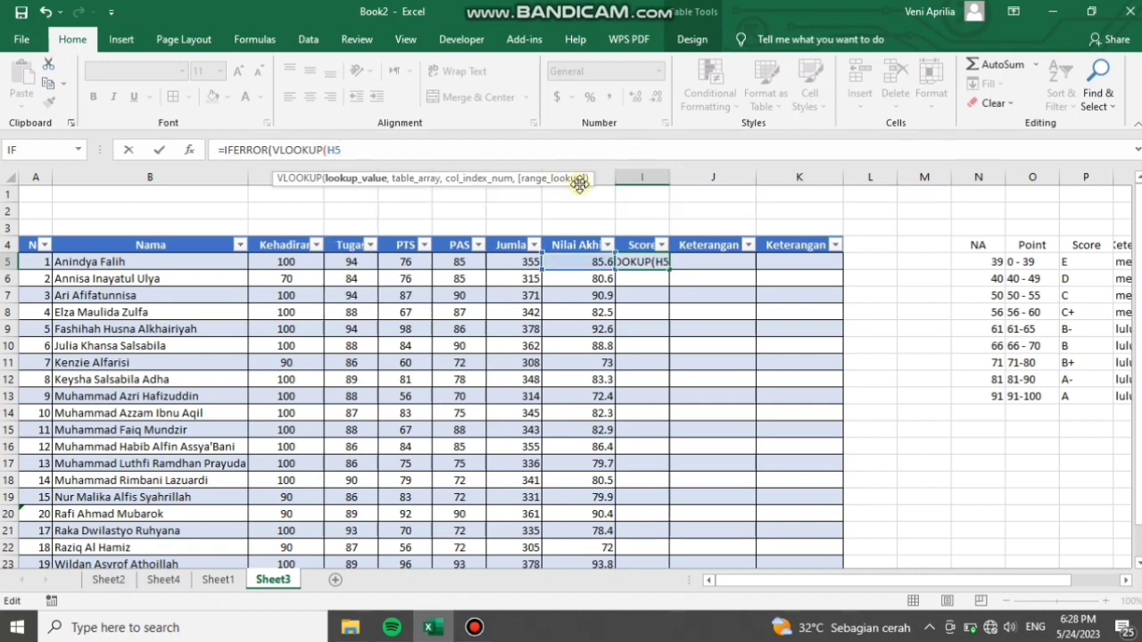
{"action": "type", "text": ","}
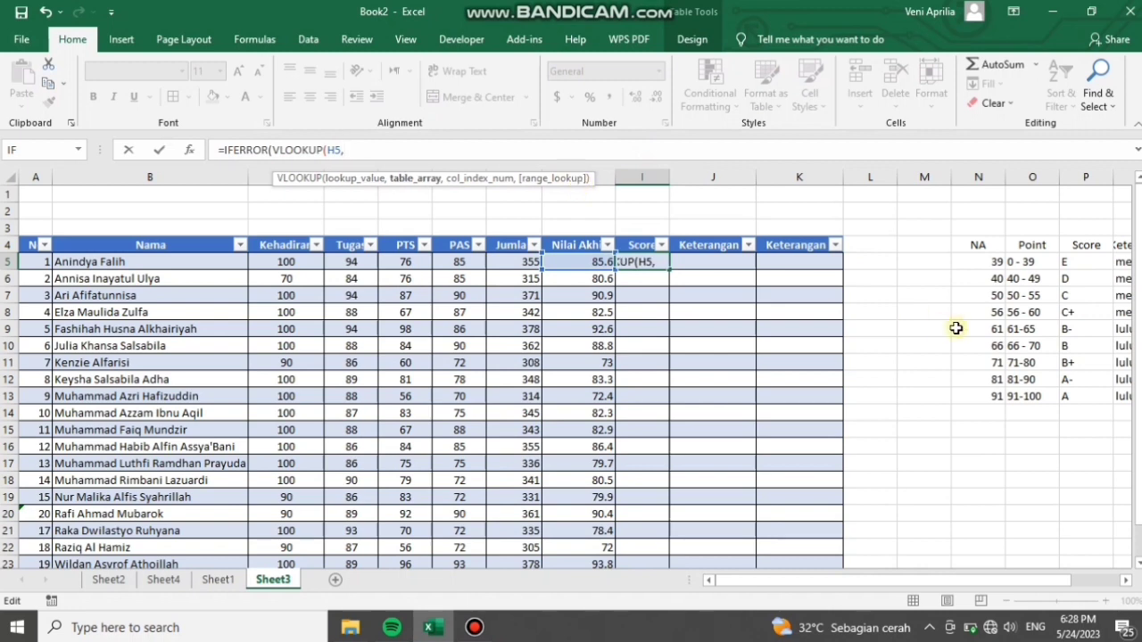
Step: Set the VLOOKUP table array in I5 to the grading scale as the absolute range $N$5:$Q$13
{"action": "left_click", "coordinate": [973, 261]}
{"action": "left_click_drag", "start_coordinate": [974, 261], "coordinate": [908, 393]}
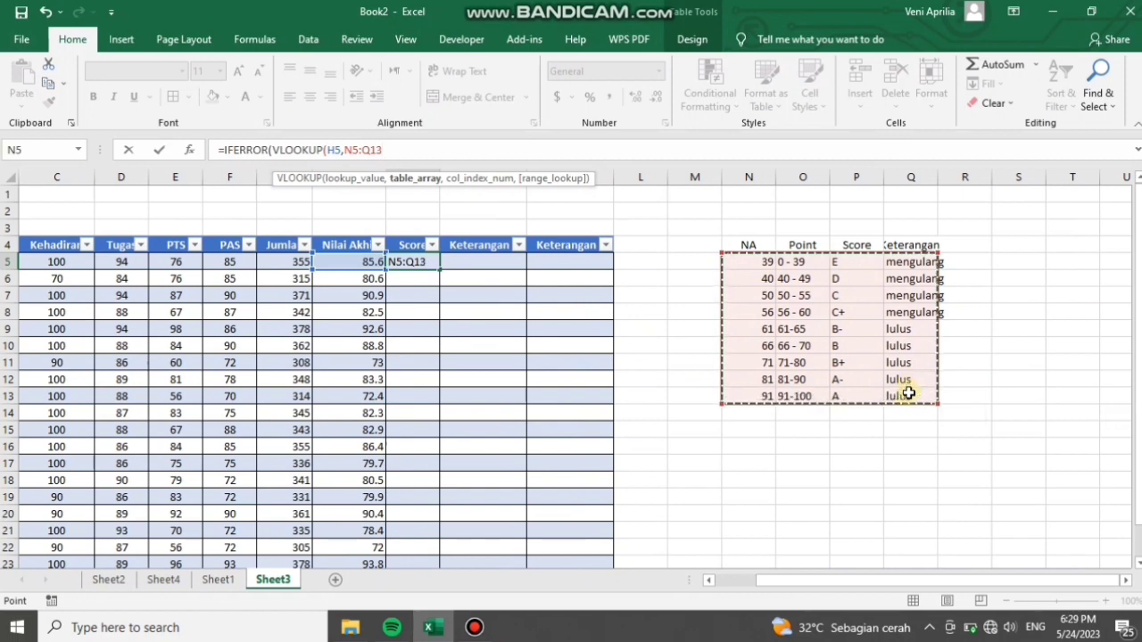
{"action": "left_click", "coordinate": [352, 149]}
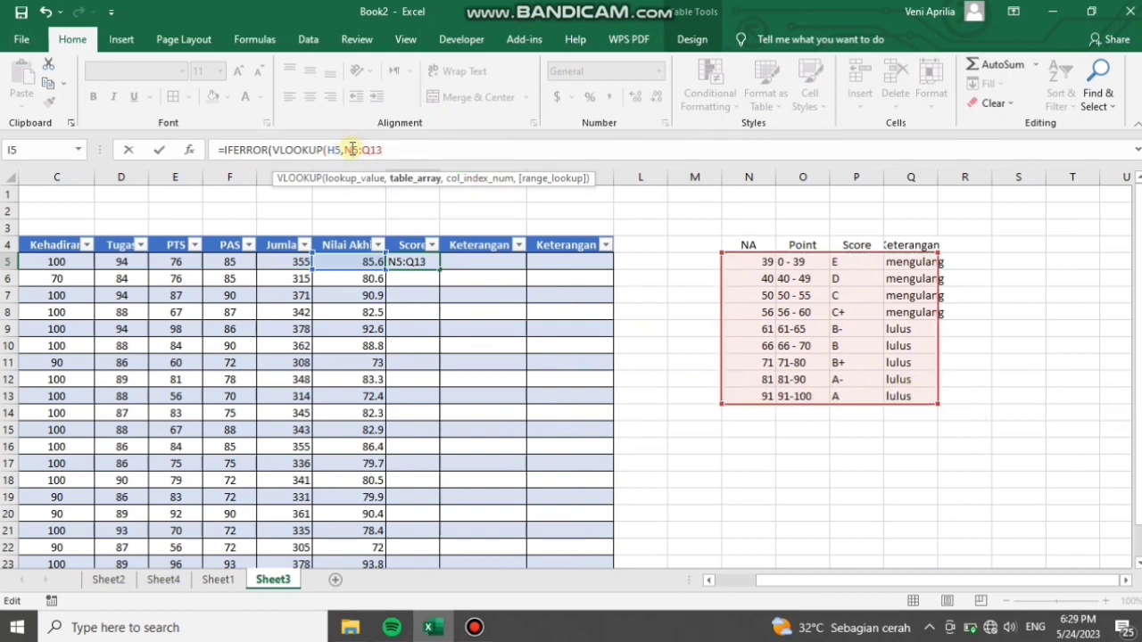
{"action": "key", "text": "F4"}
{"action": "left_click", "coordinate": [385, 150]}
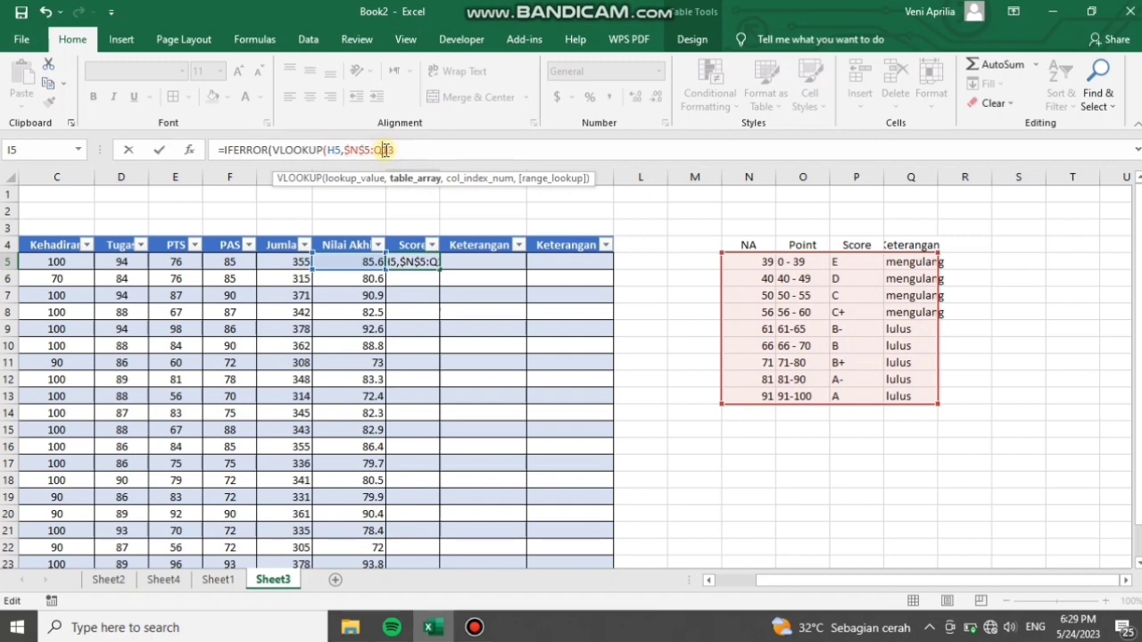
{"action": "type", "text": "13"}
{"action": "key", "text": "F4"}
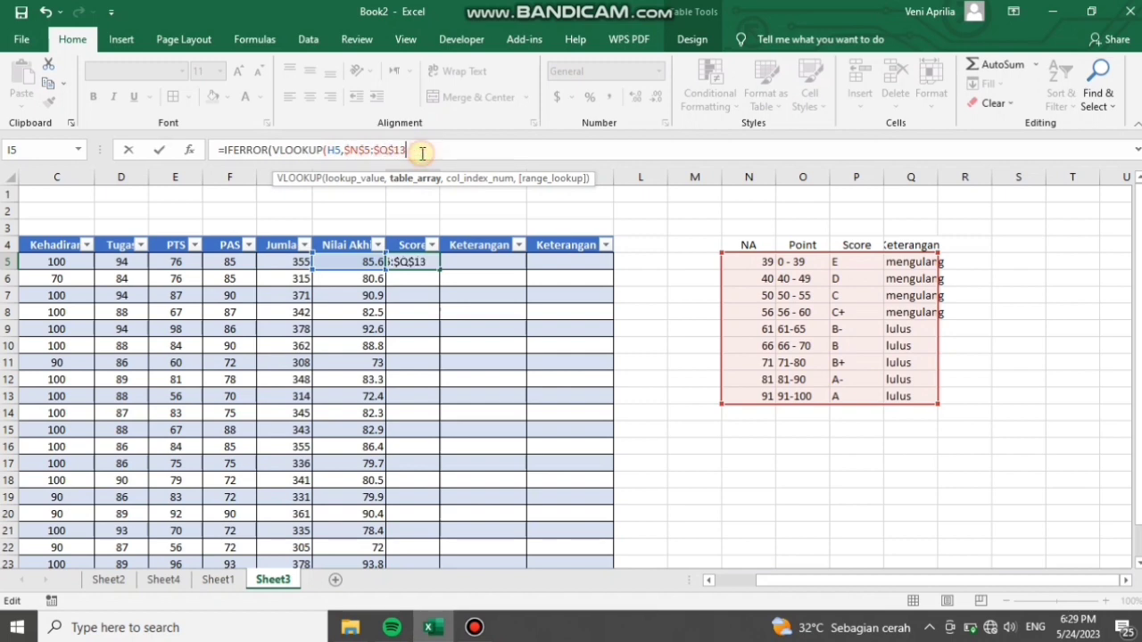
Step: Complete the I5 formula with column index 3, approximate match TRUE and an empty string "" as the error value
{"action": "type", "text": ","}
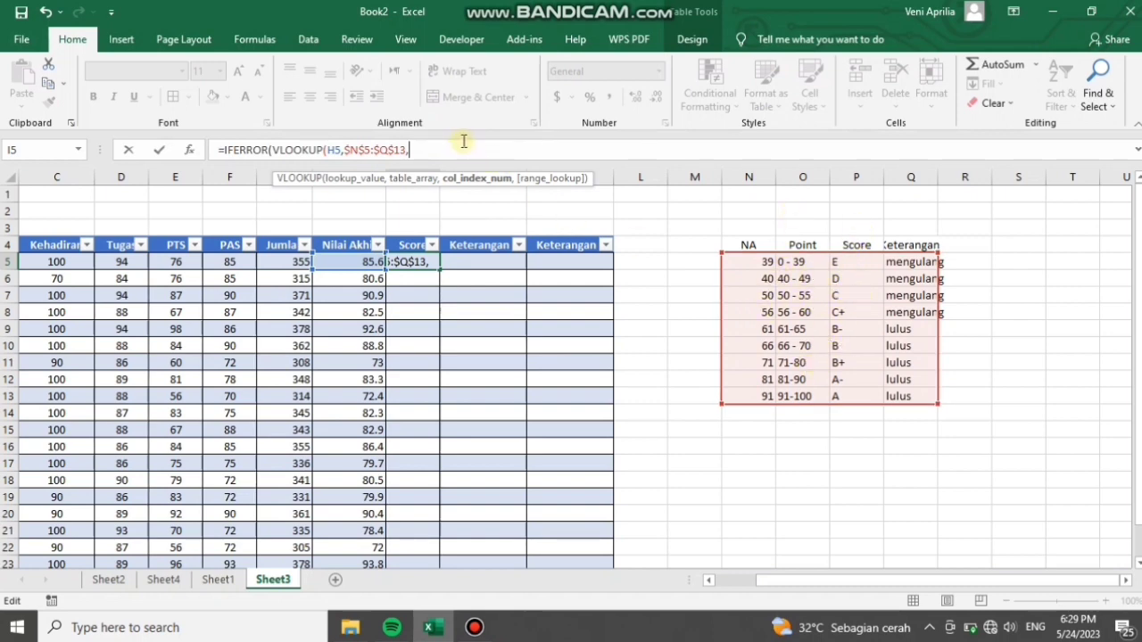
{"action": "type", "text": "3,t"}
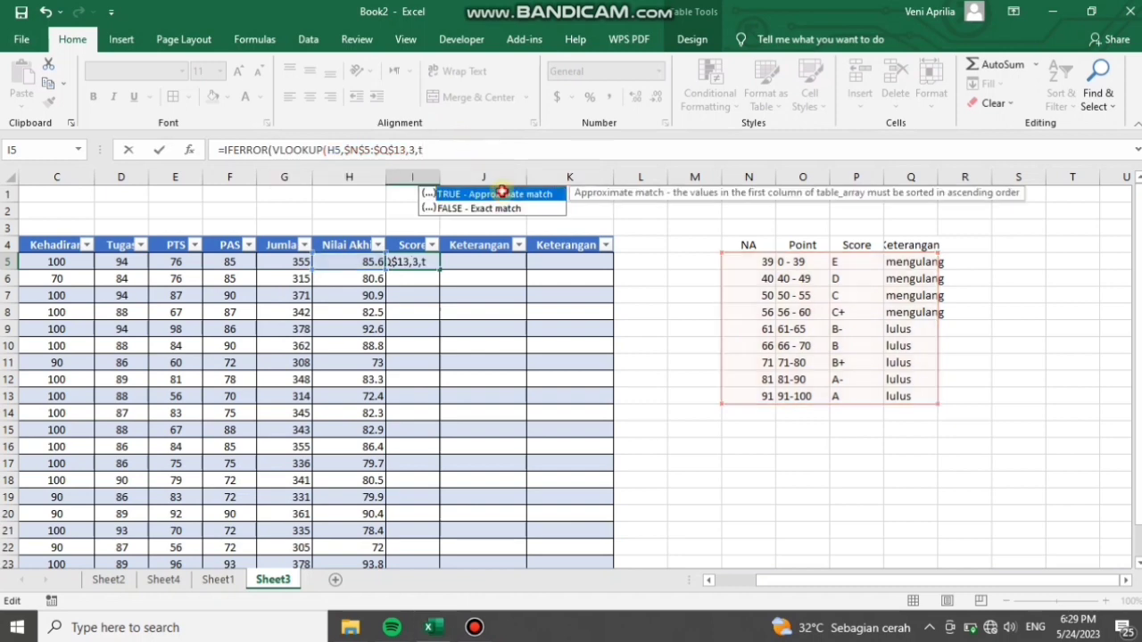
{"action": "double_click", "coordinate": [504, 195]}
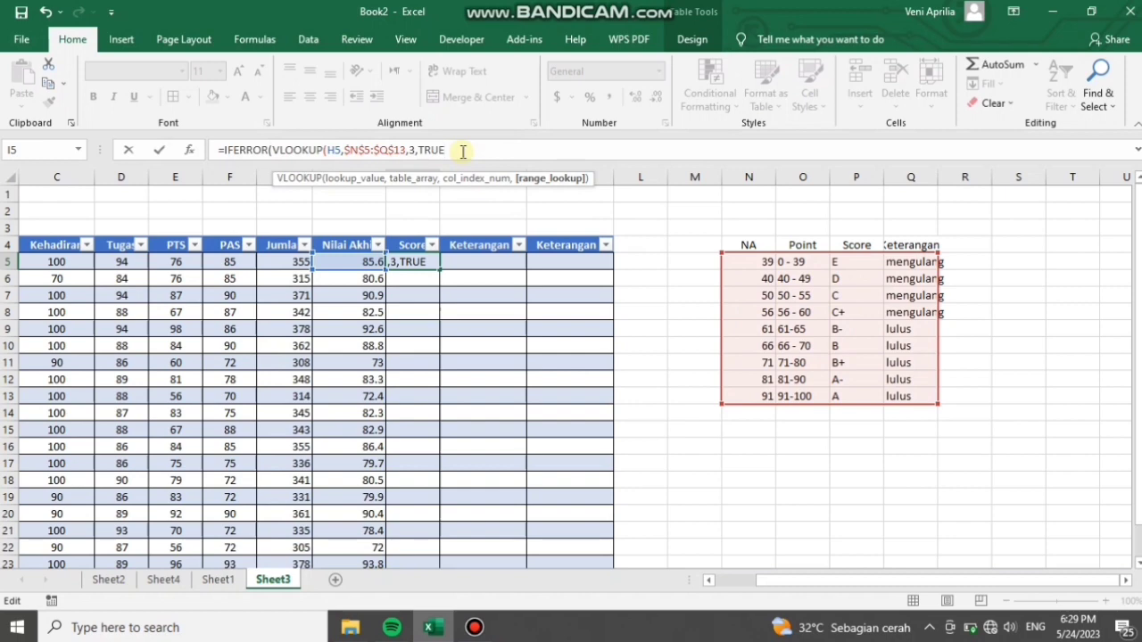
{"action": "type", "text": ")"}
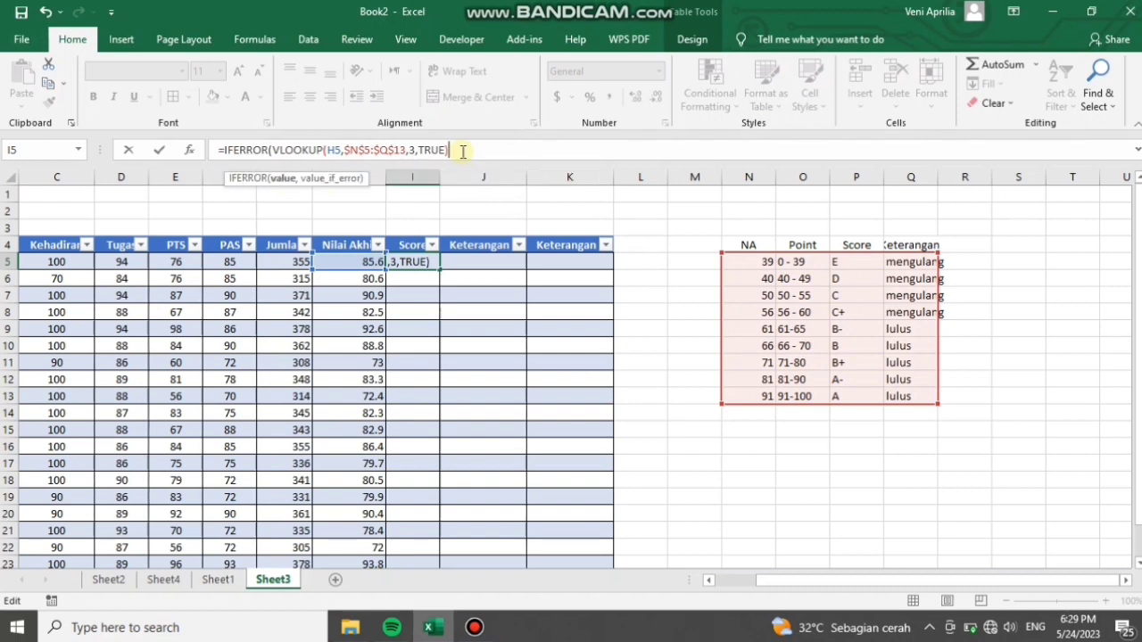
{"action": "type", "text": ",\"\")"}
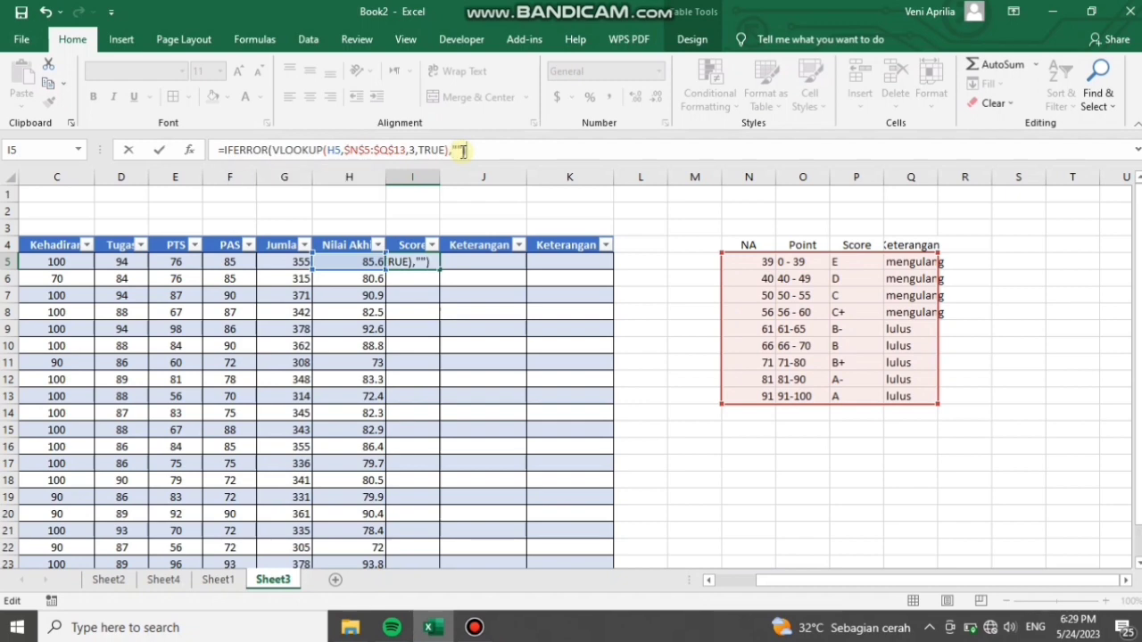
{"action": "key", "text": "Return"}
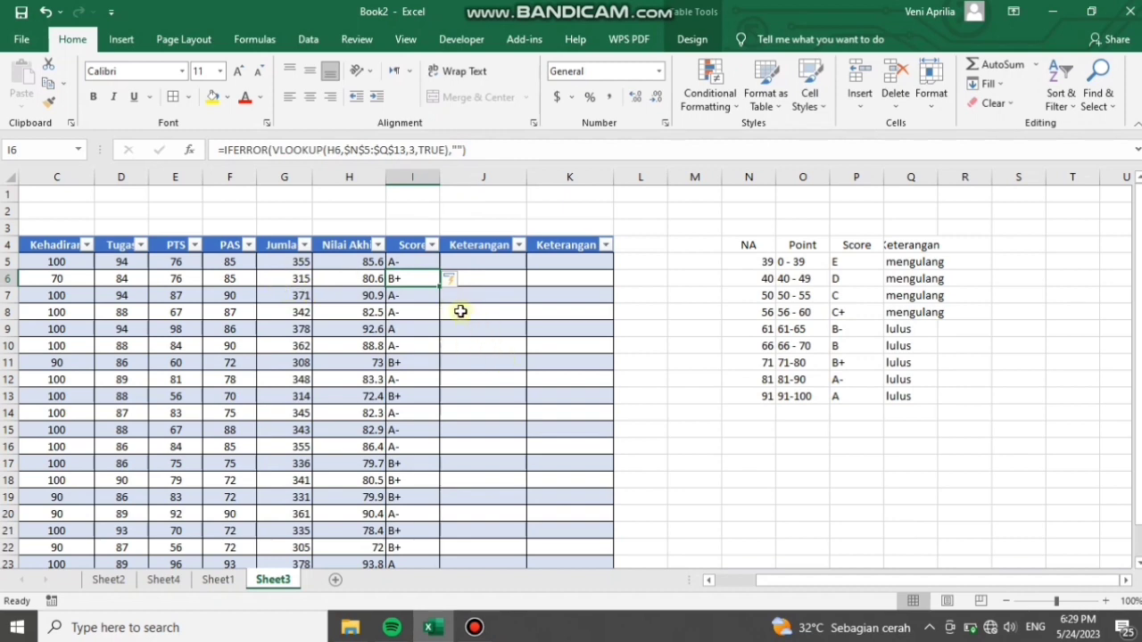
Step: Start the formula =IFERROR(VLOOKUP(H5, in J5, the first cell of the first Keterangan column
{"action": "left_click", "coordinate": [478, 260]}
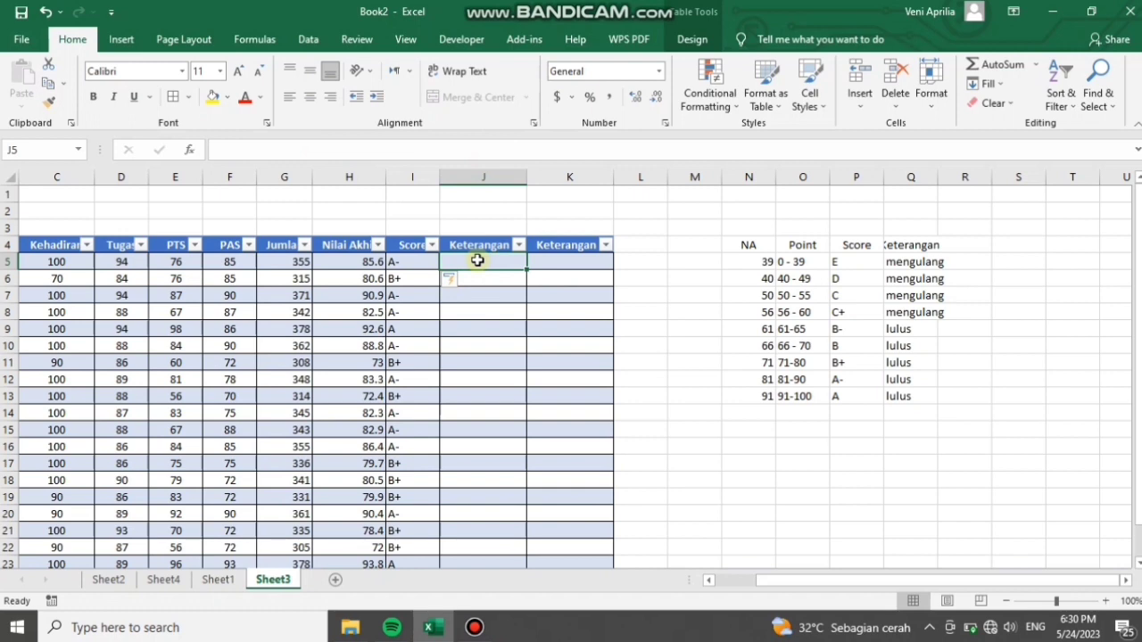
{"action": "left_click", "coordinate": [382, 156]}
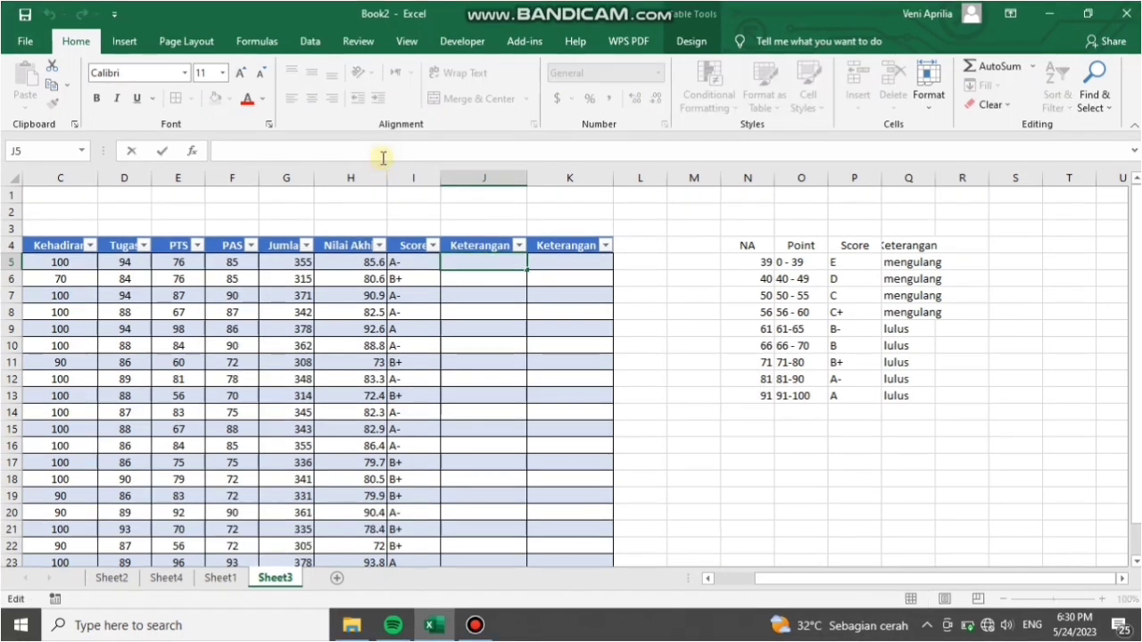
{"action": "type", "text": "=IF"}
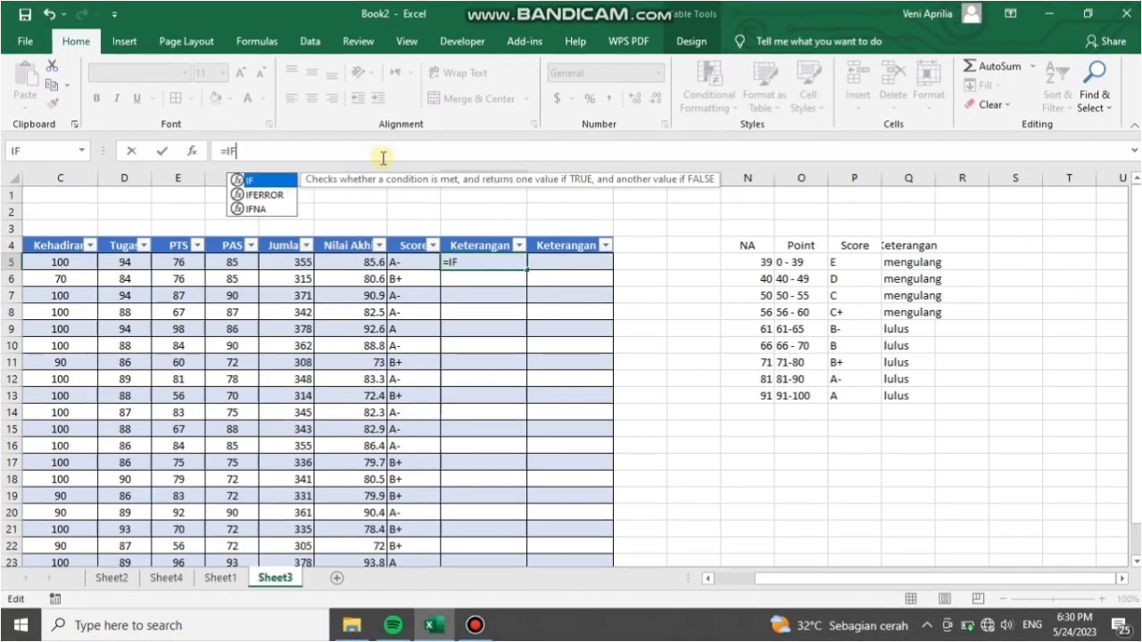
{"action": "double_click", "coordinate": [277, 195]}
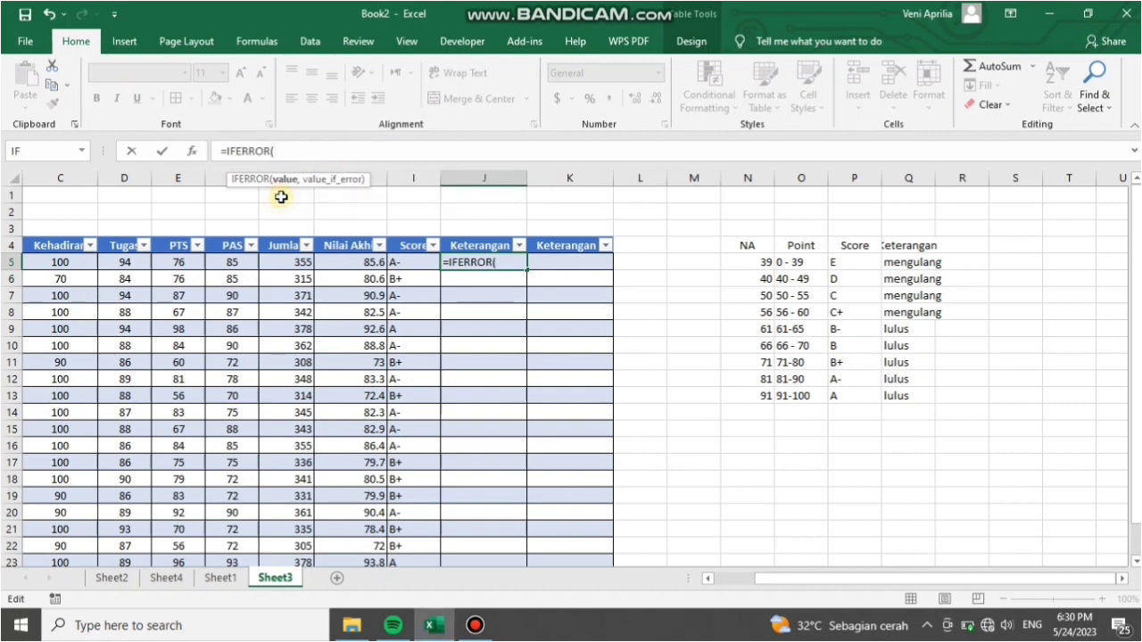
{"action": "type", "text": "vlo"}
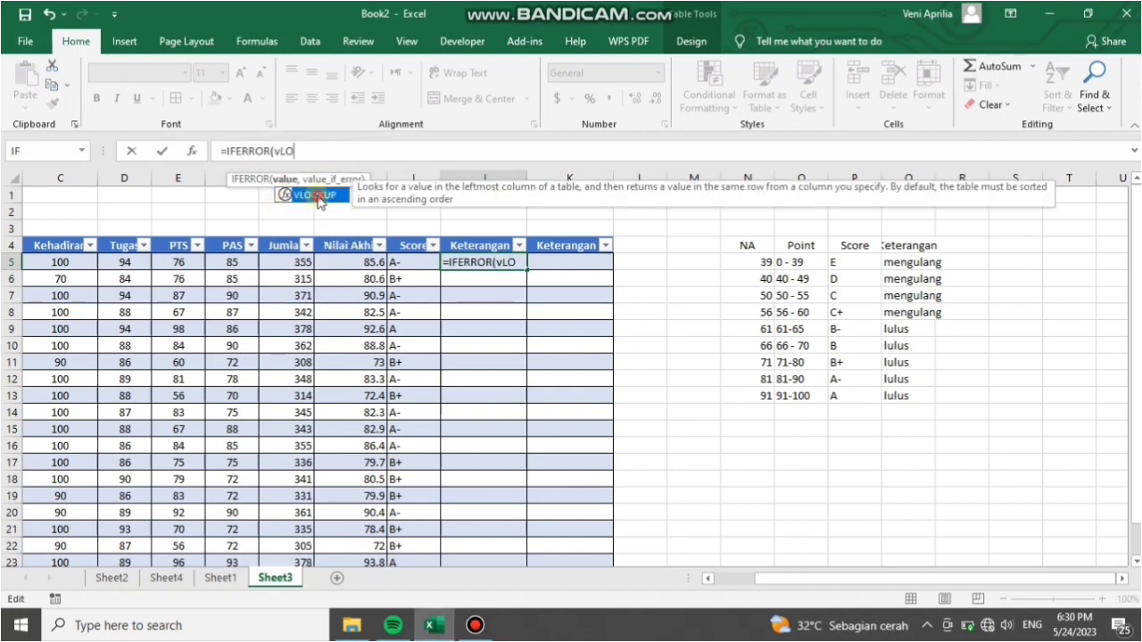
{"action": "double_click", "coordinate": [316, 195]}
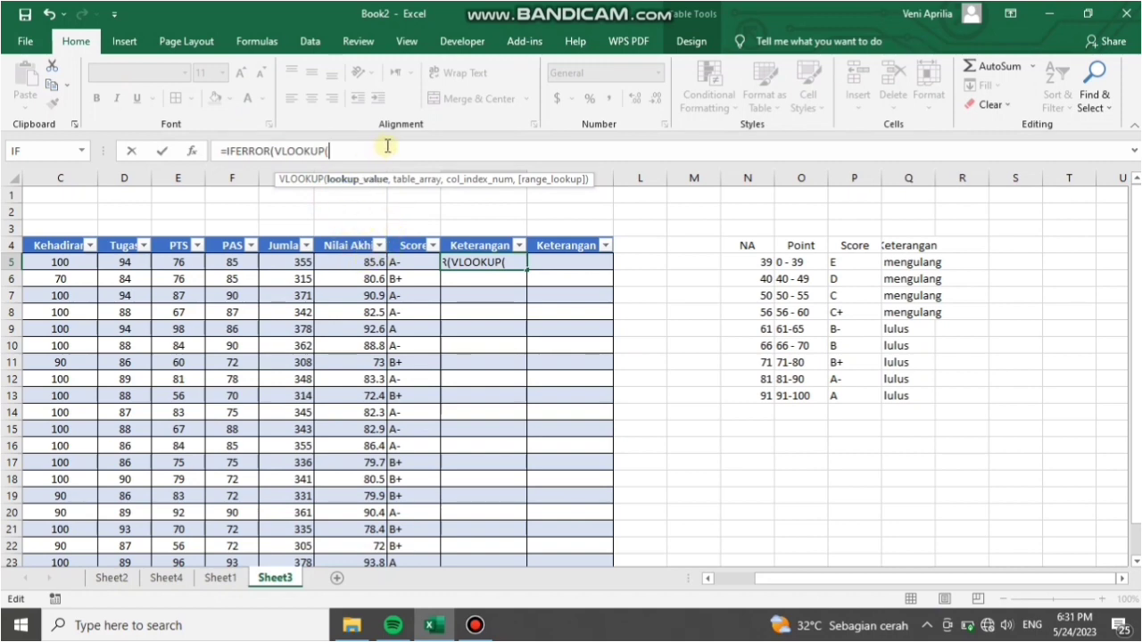
{"action": "type", "text": "H5"}
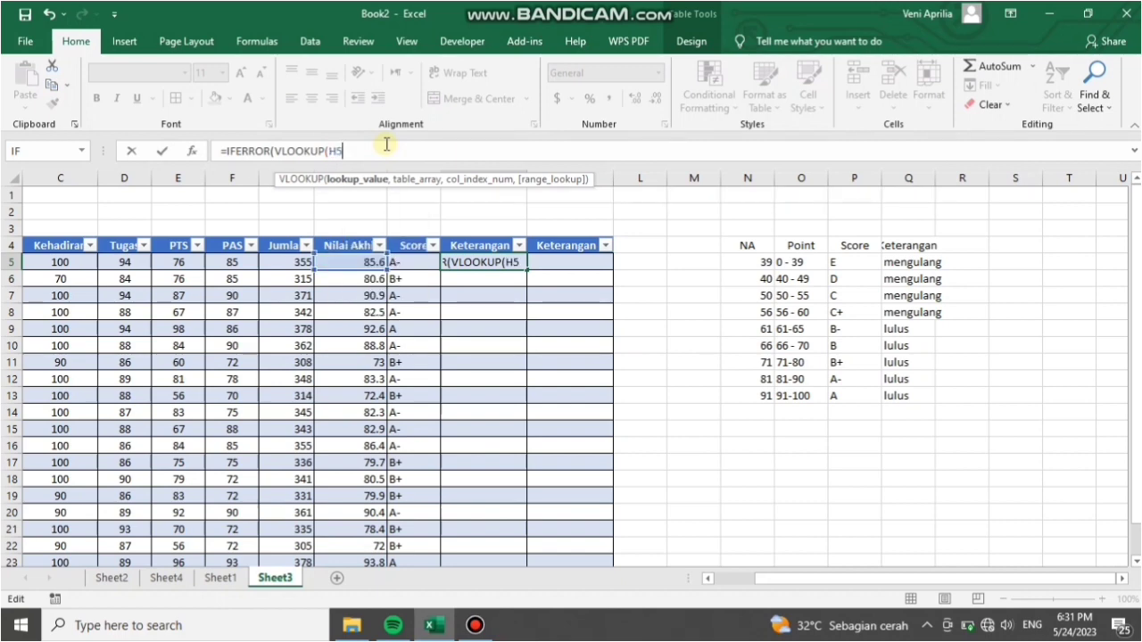
{"action": "type", "text": ","}
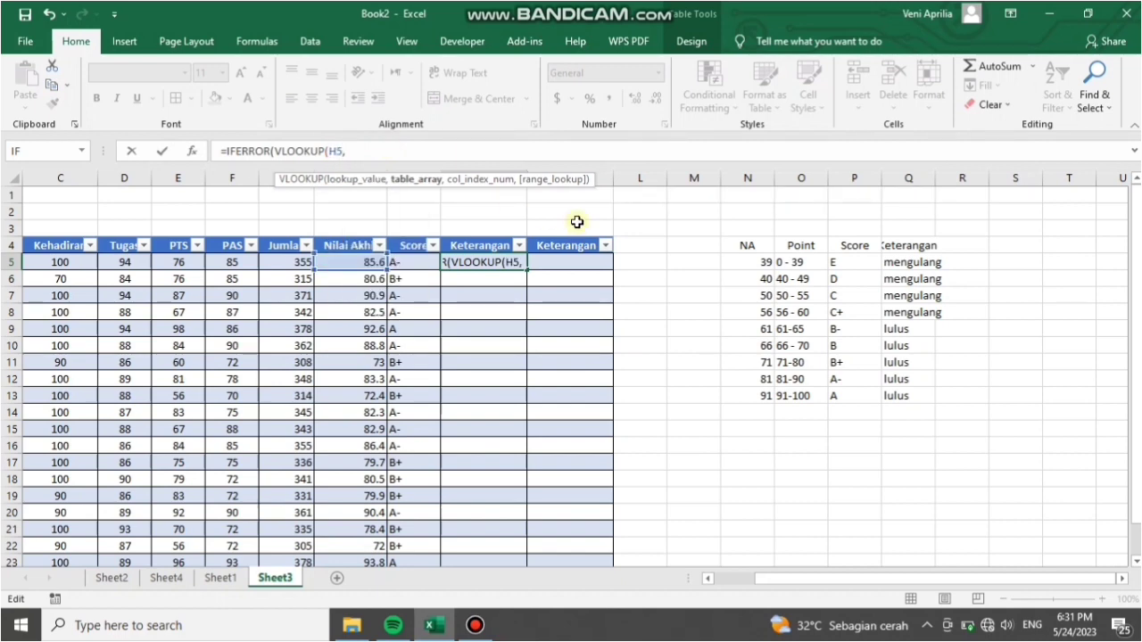
Step: Set the lookup table array in the J5 formula to the grading scale as the absolute range $N$5:$Q$13
{"action": "left_click_drag", "start_coordinate": [732, 256], "coordinate": [899, 396]}
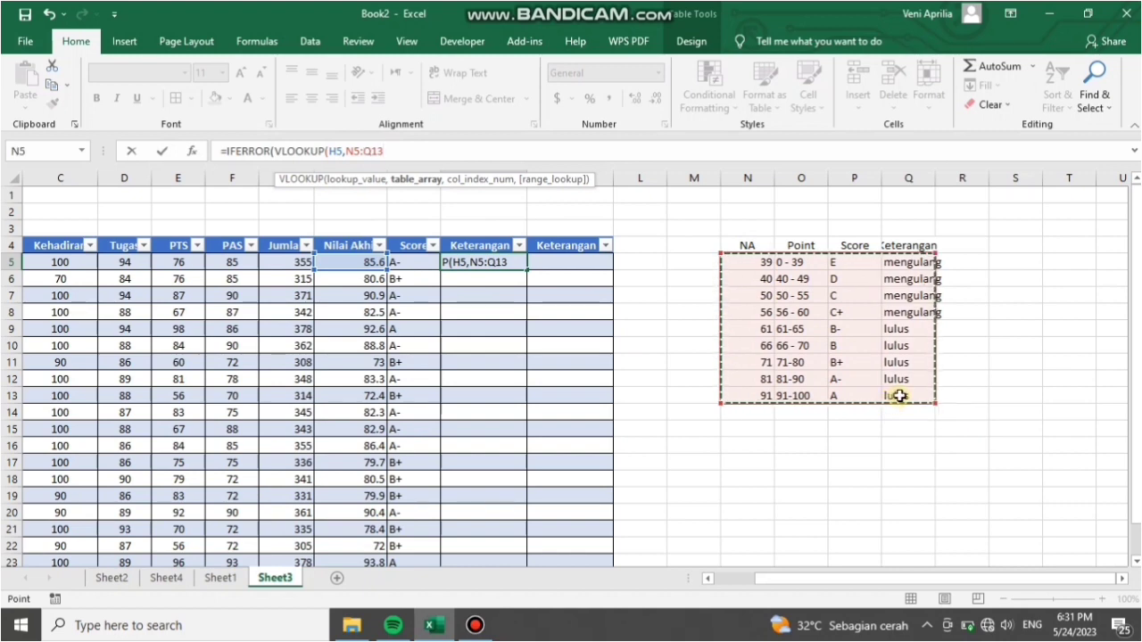
{"action": "left_click", "coordinate": [356, 151]}
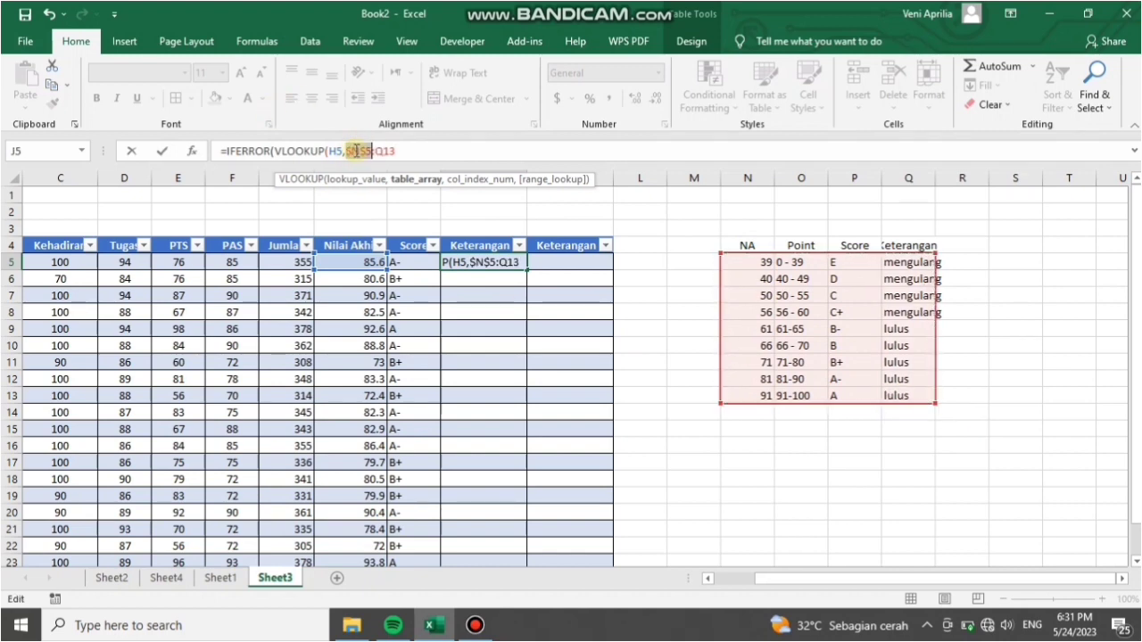
{"action": "key", "text": "F4"}
{"action": "left_click", "coordinate": [383, 151]}
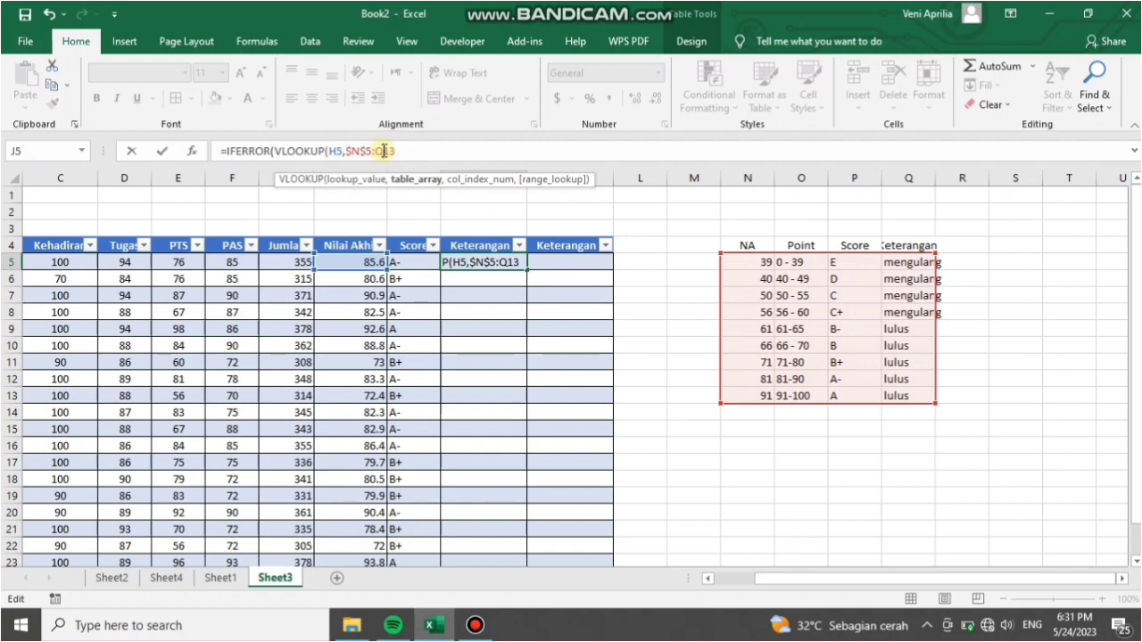
{"action": "key", "text": "F4"}
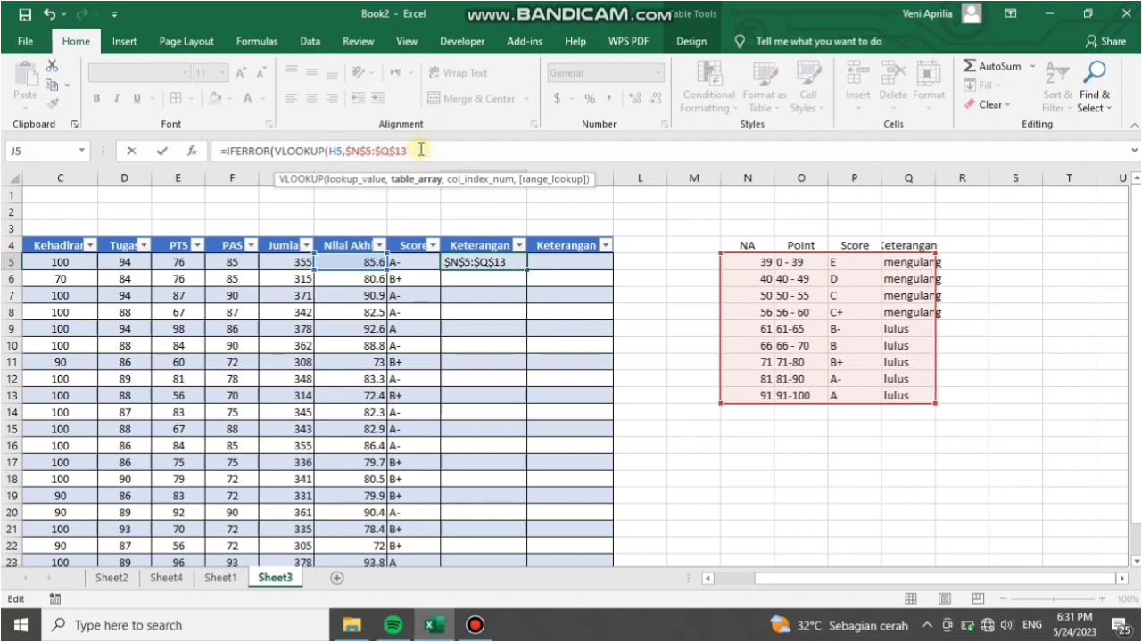
Step: Complete the J5 formula with column index 4, approximate match TRUE and an empty string "" as the error value
{"action": "type", "text": ","}
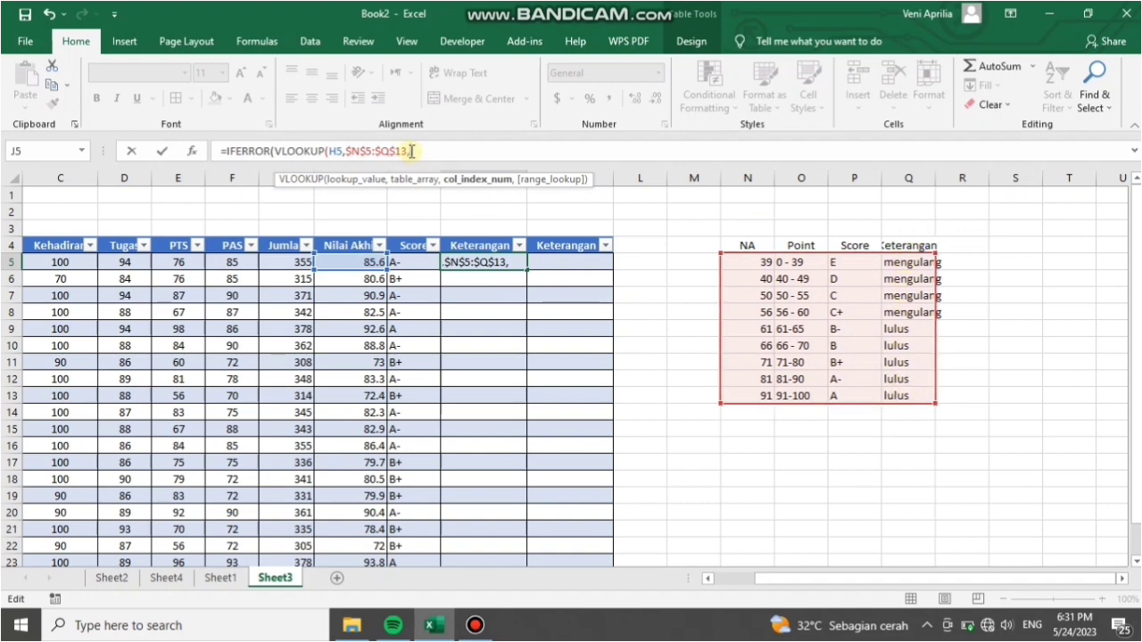
{"action": "type", "text": "4,t"}
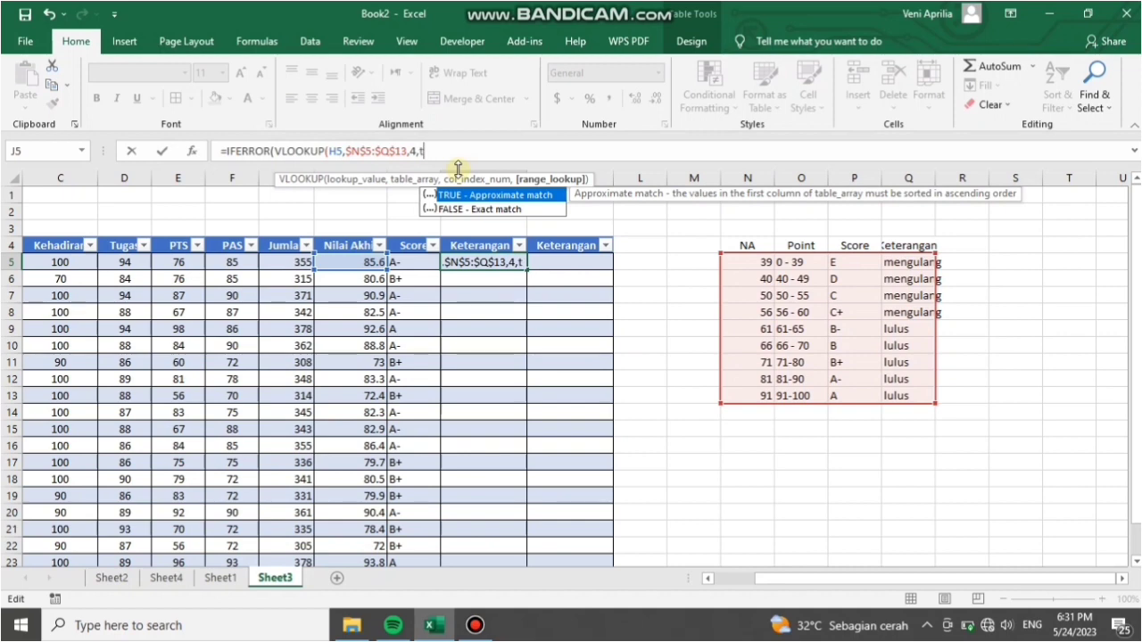
{"action": "double_click", "coordinate": [470, 195]}
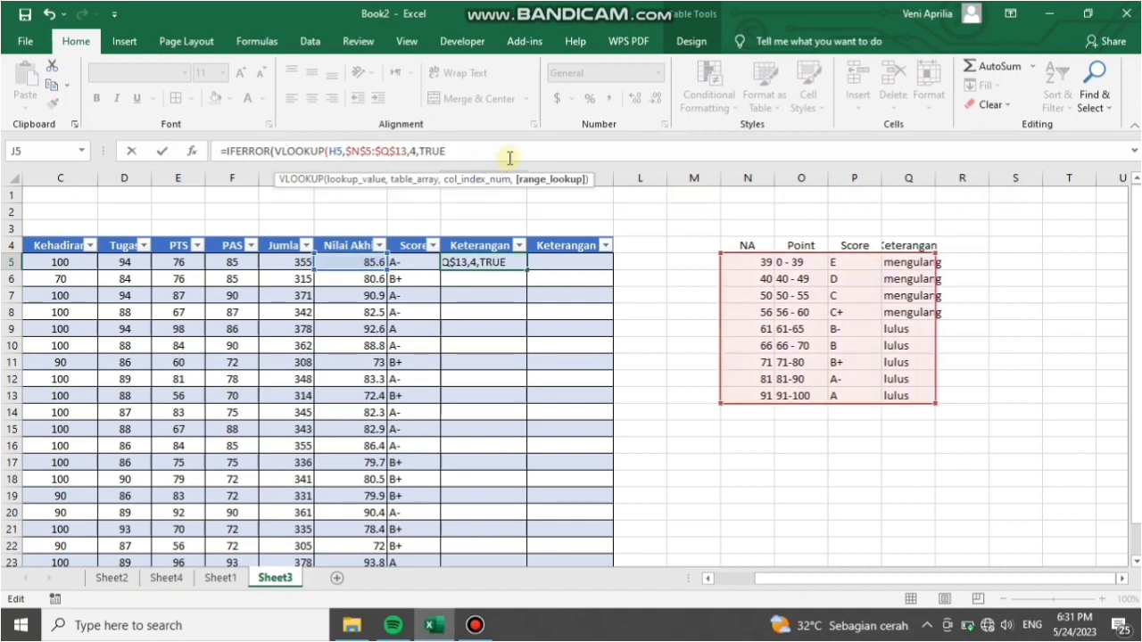
{"action": "type", "text": "),\"\""}
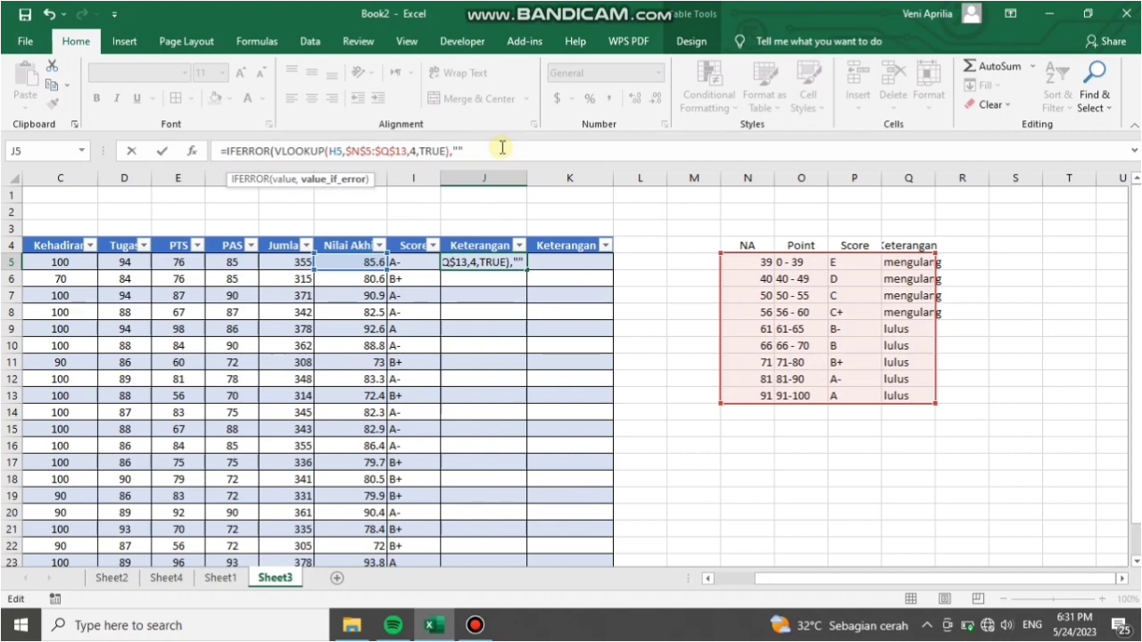
{"action": "type", "text": ")"}
{"action": "key", "text": "Return"}
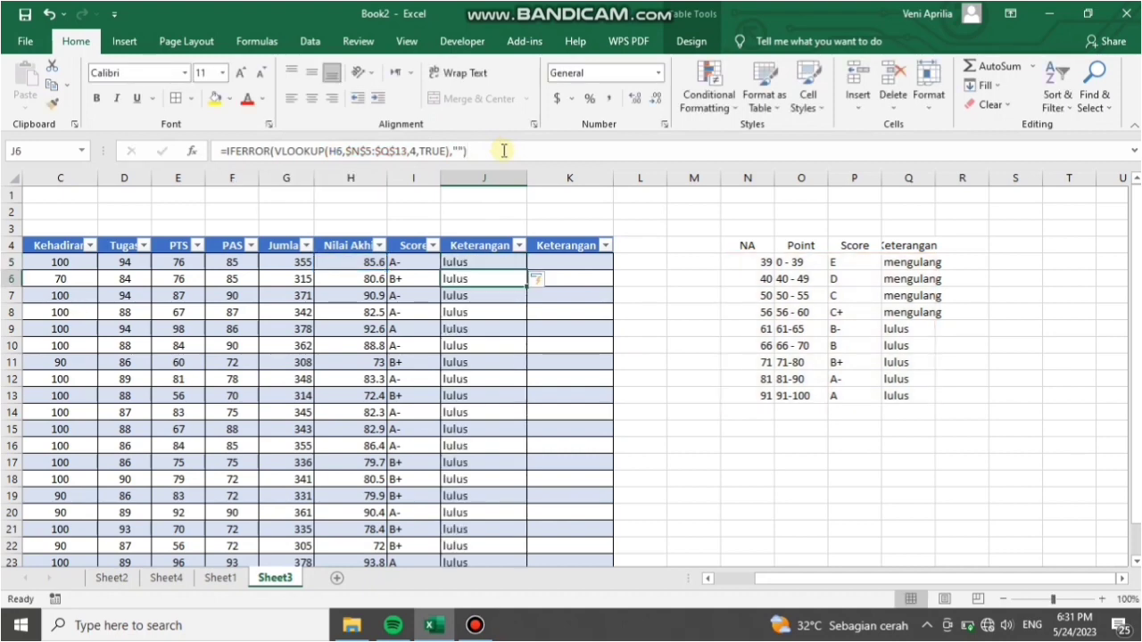
Step: Start an IF formula in K5, the first cell of the second Keterangan column, with the attendance test C5>=80
{"action": "left_click", "coordinate": [565, 261]}
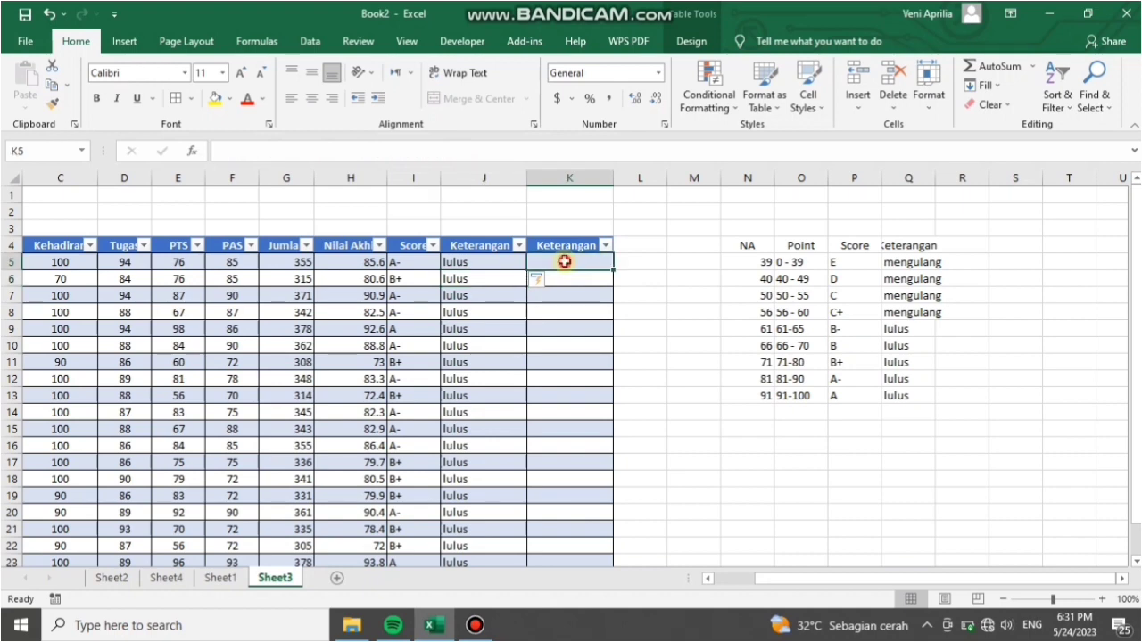
{"action": "left_click", "coordinate": [397, 152]}
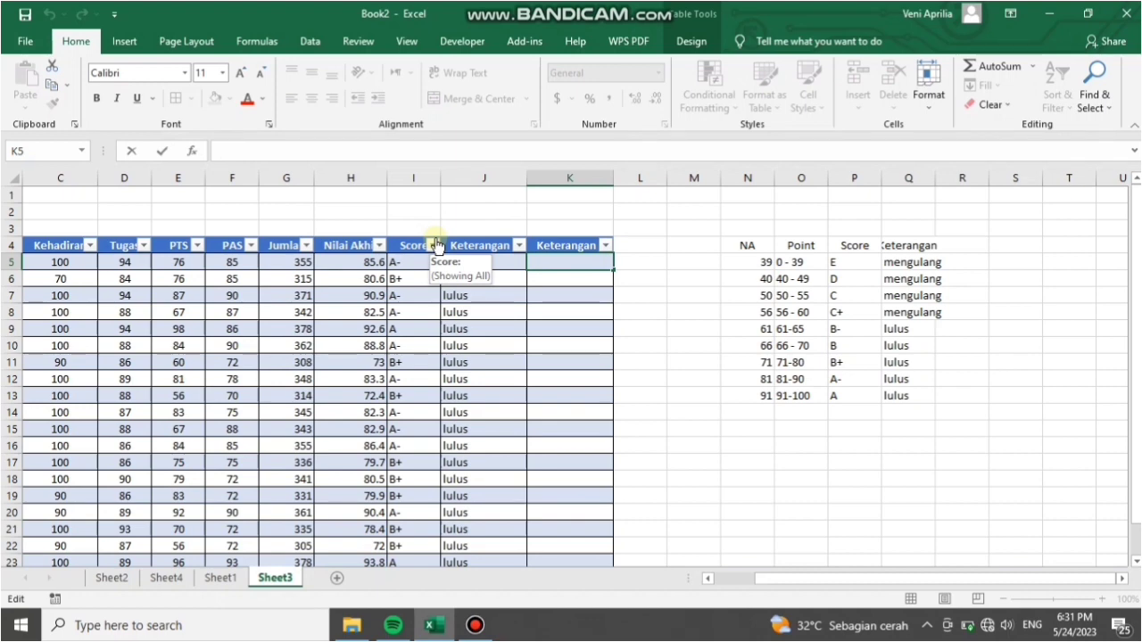
{"action": "type", "text": "="}
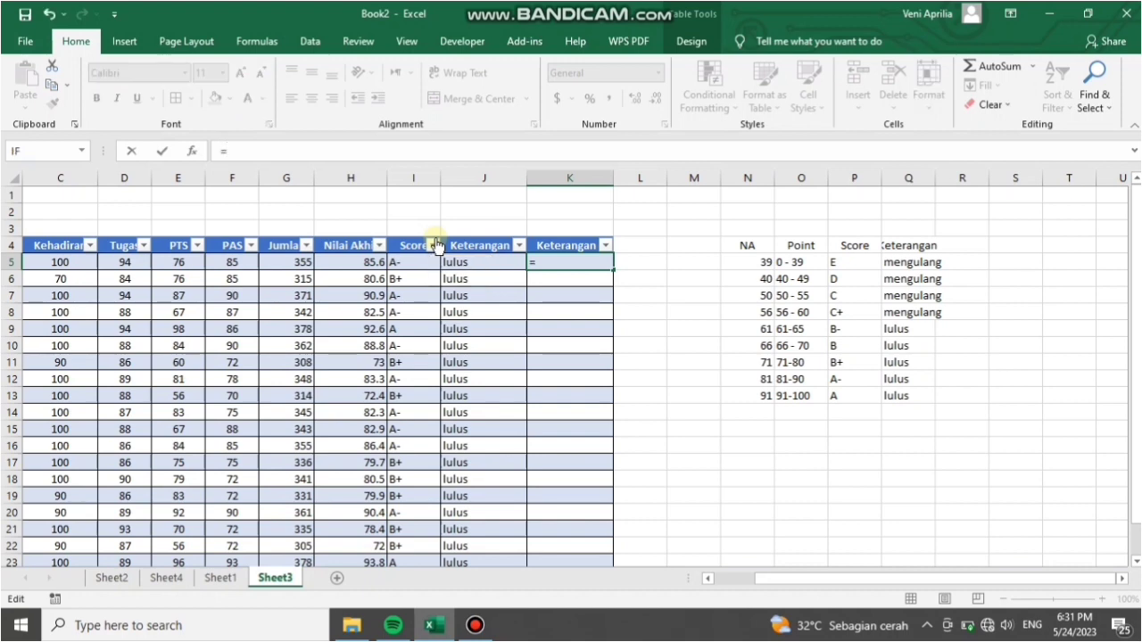
{"action": "type", "text": "IF"}
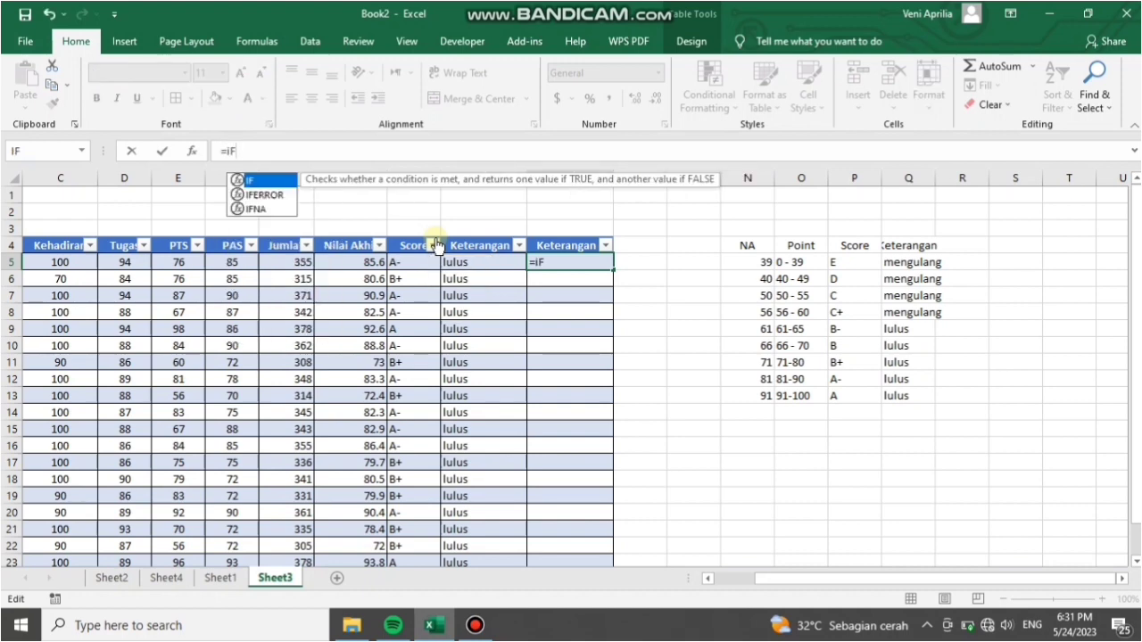
{"action": "double_click", "coordinate": [278, 184]}
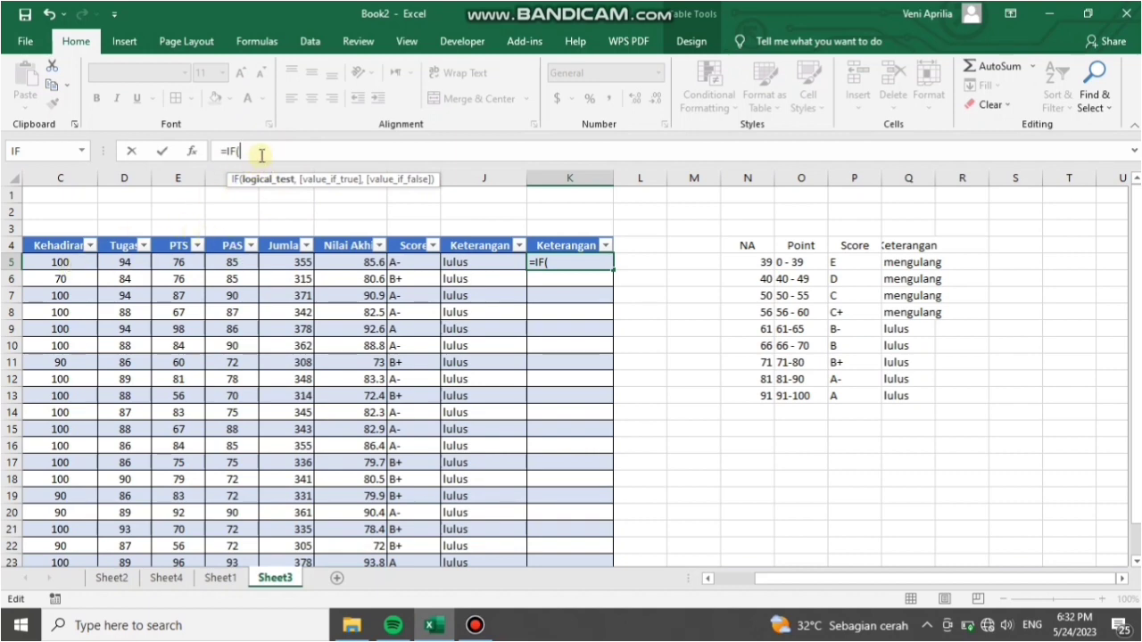
{"action": "type", "text": "C5"}
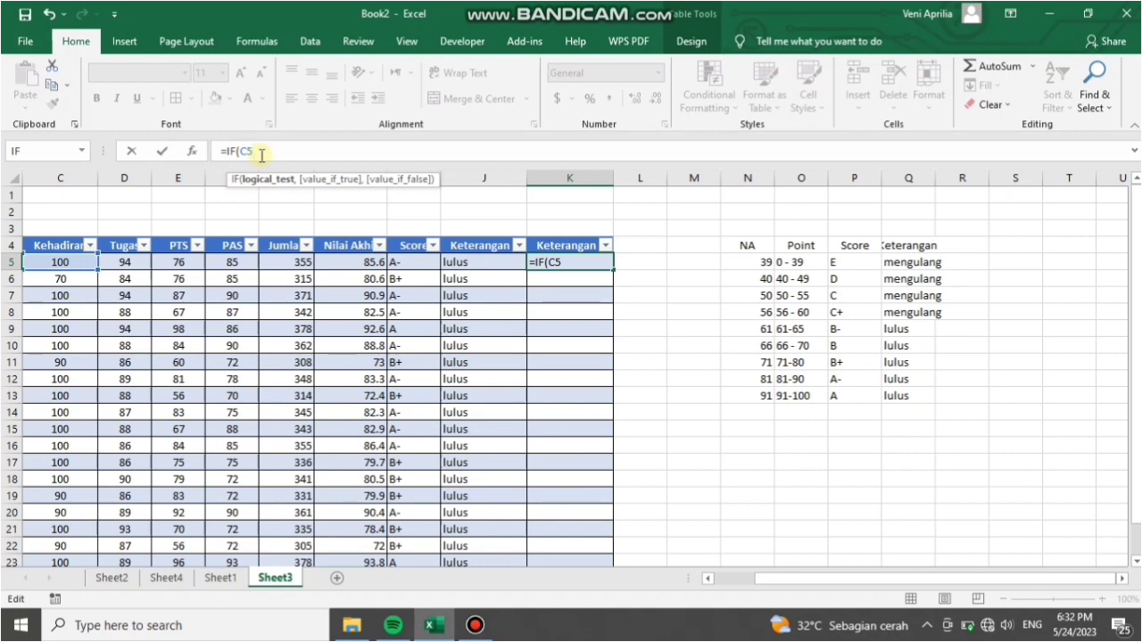
{"action": "type", "text": ">=80"}
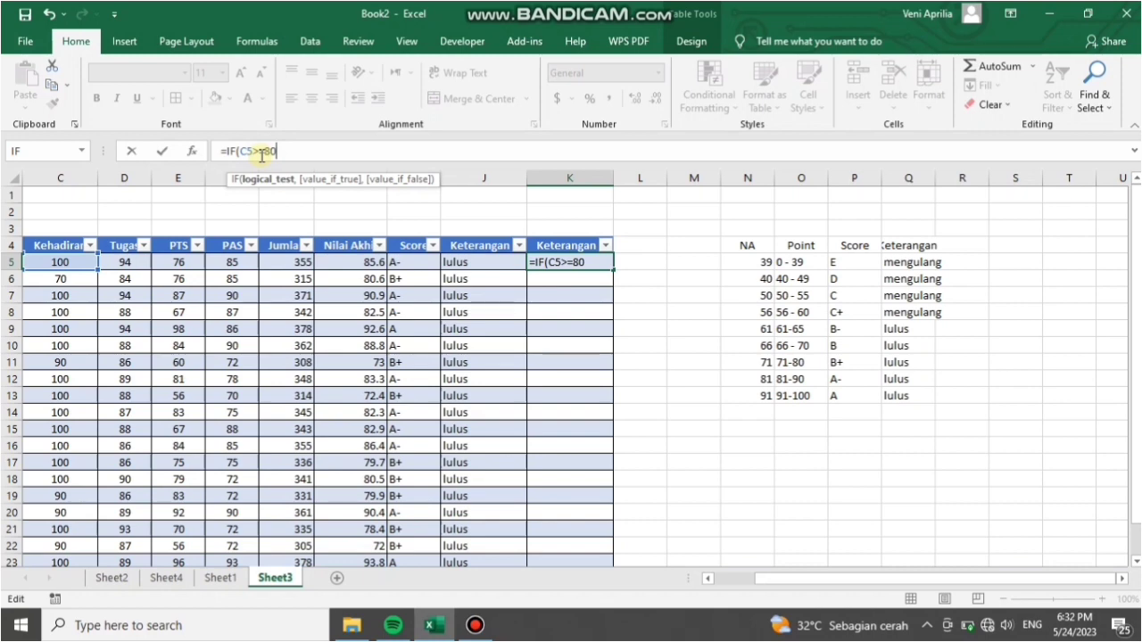
Step: Complete the K5 IF formula with ",Tuntas" as the true value and "Tidak Tuntas" as the false value
{"action": "type", "text": ",\",Tuntas"}
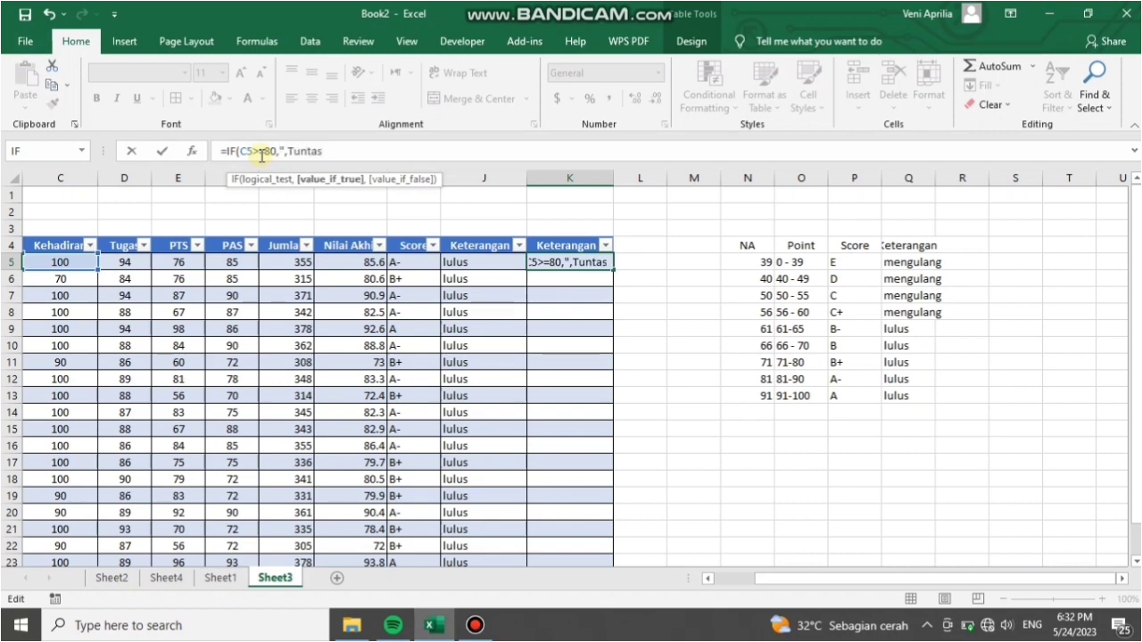
{"action": "type", "text": "\""}
{"action": "type", "text": ",\"Ti"}
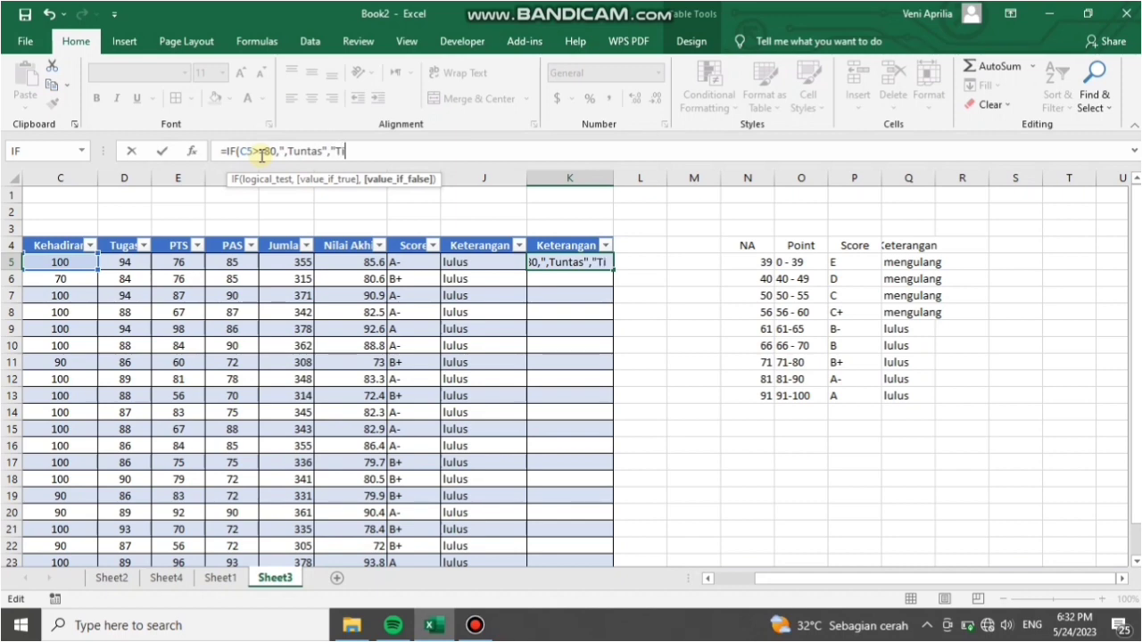
{"action": "type", "text": "dak"}
{"action": "type", "text": " Tuntas"}
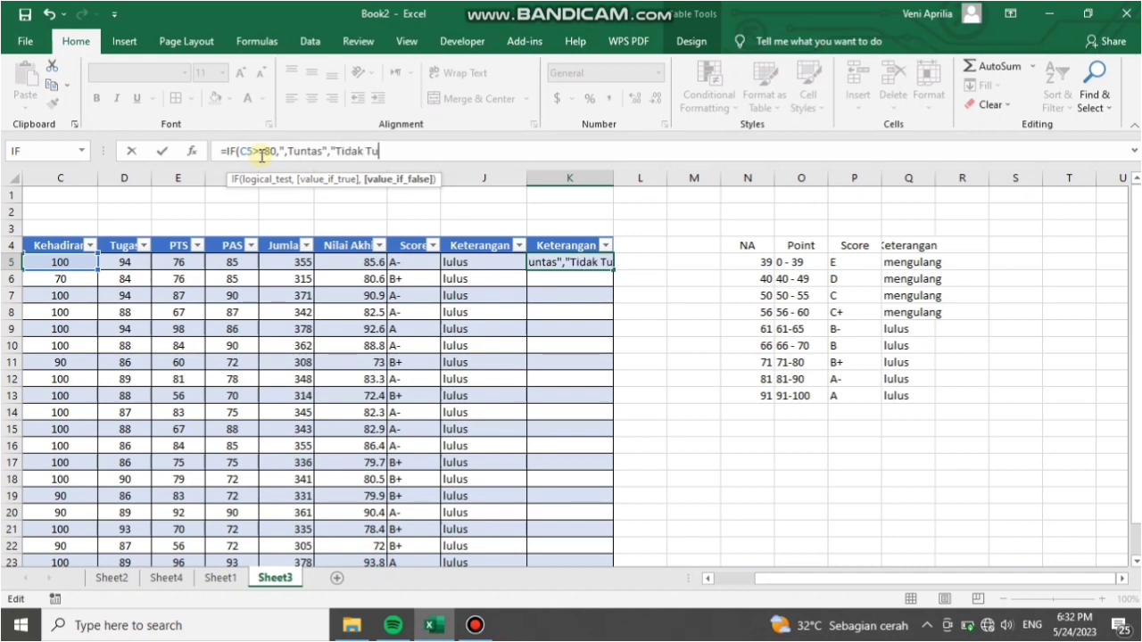
{"action": "type", "text": "\""}
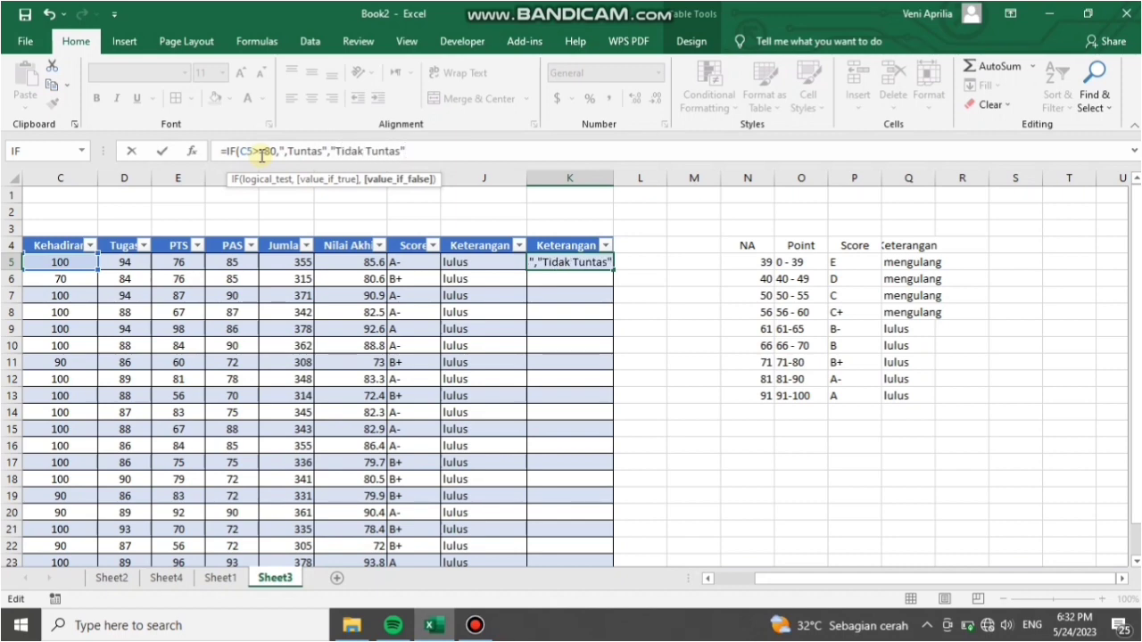
{"action": "type", "text": ")"}
{"action": "key", "text": "Return"}
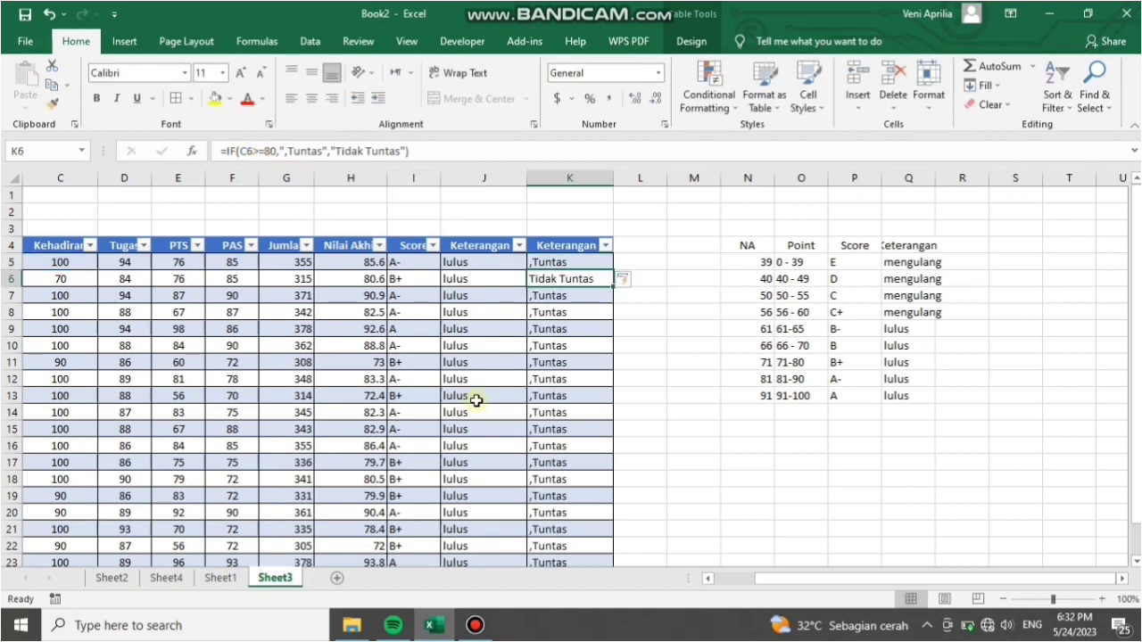
Step: Remove the stray comma inside the true value of the K6 formula, making it "Tuntas"
{"action": "left_click", "coordinate": [289, 151]}
{"action": "key", "text": "BackSpace"}
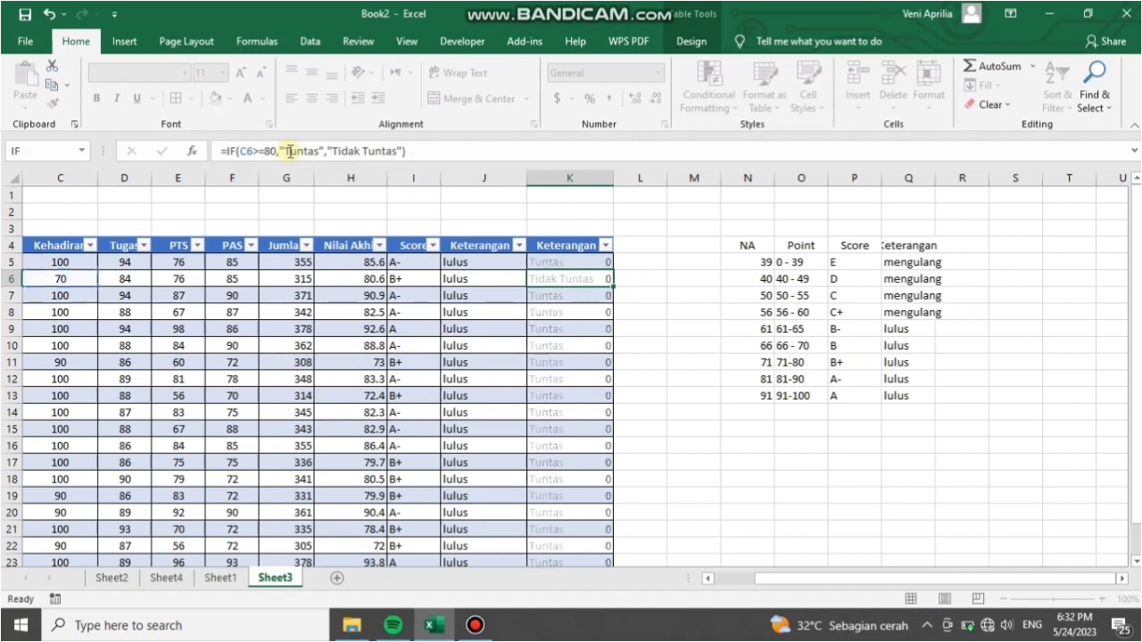
{"action": "key", "text": "Return"}
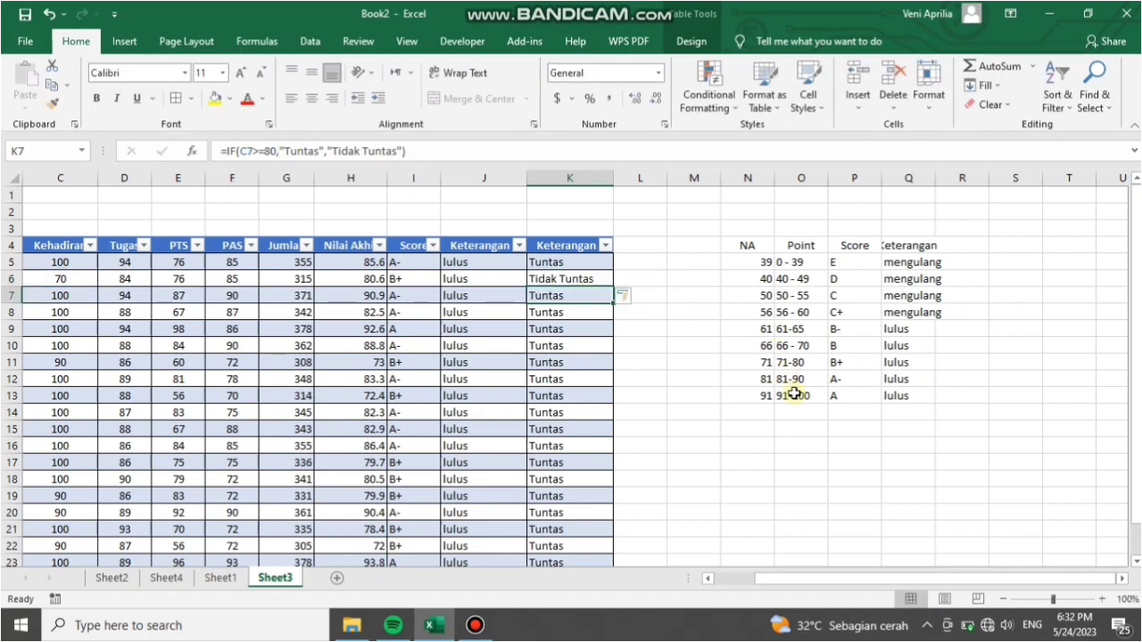
Step: Start a COUNTIF formula in K25, beside the row "Banyak siswa yang mendapat nilai A" below the table
{"action": "left_click_drag", "start_coordinate": [1136, 337], "coordinate": [1136, 369]}
{"action": "left_click_drag", "start_coordinate": [984, 581], "coordinate": [888, 584]}
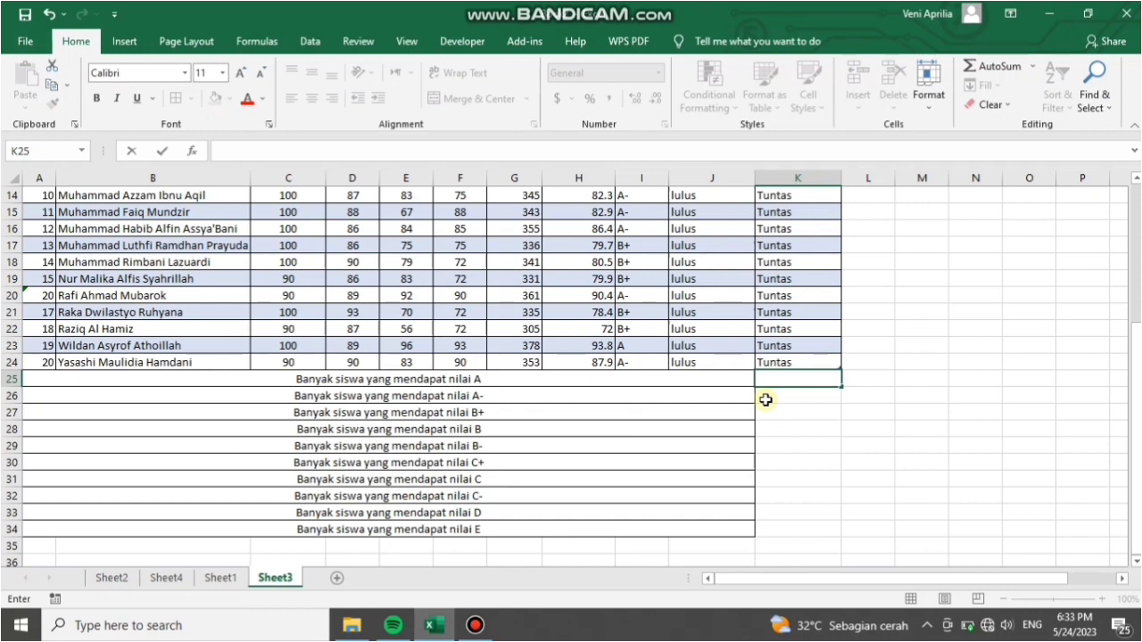
{"action": "type", "text": "="}
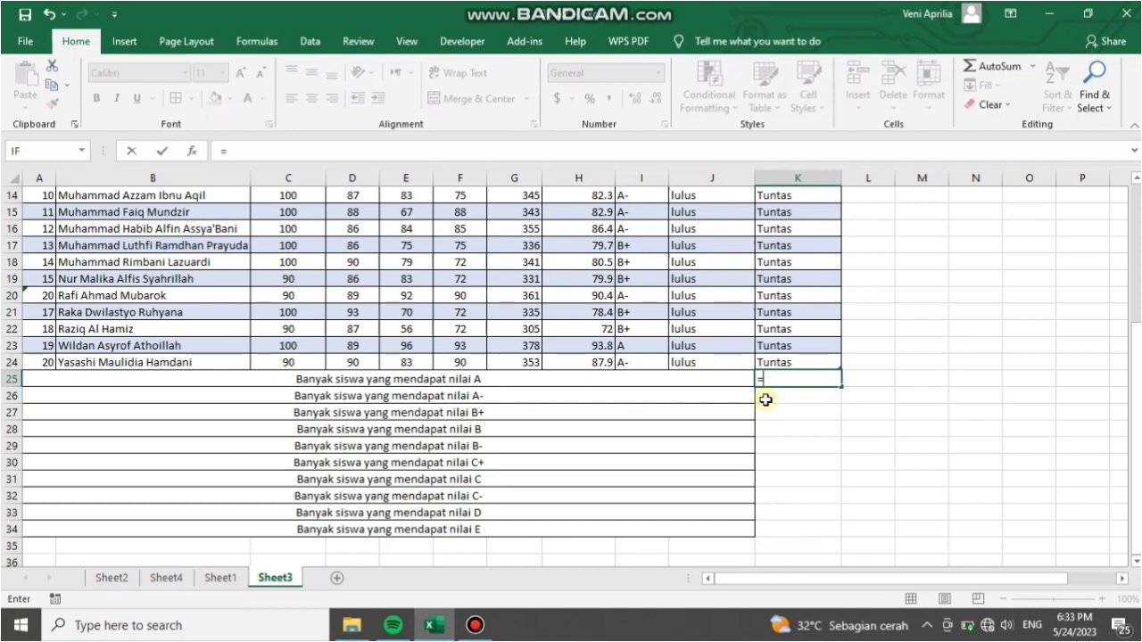
{"action": "type", "text": "cou"}
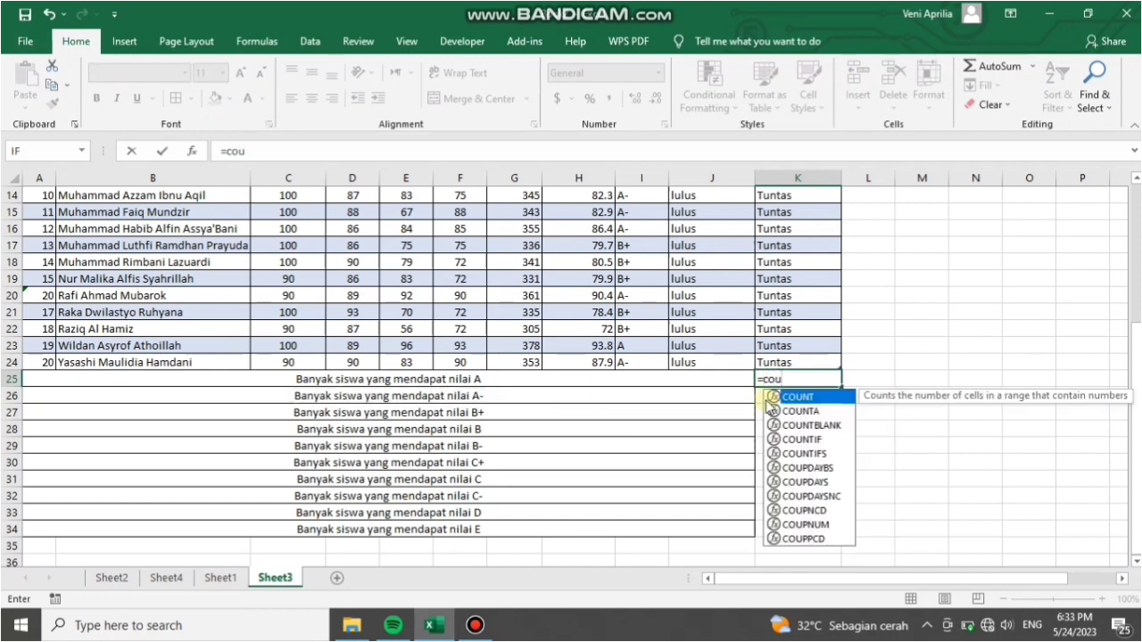
{"action": "left_click", "coordinate": [804, 440]}
{"action": "double_click", "coordinate": [804, 440]}
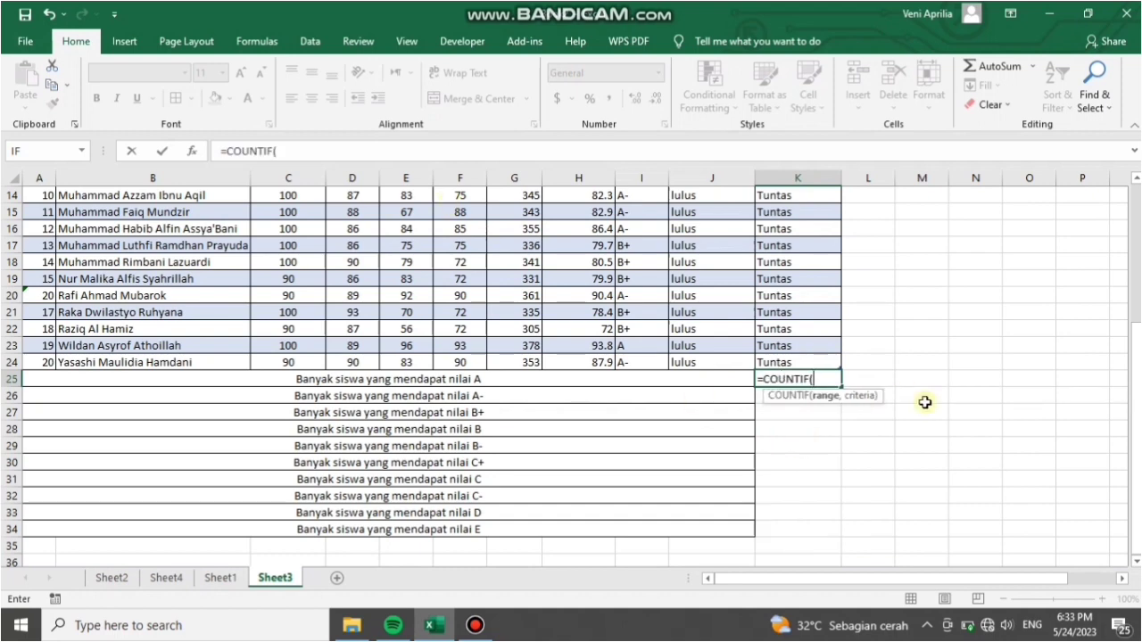
Step: Set the COUNTIF range in K25 to the Score column cells as the absolute range $I$5:$I$24
{"action": "left_click_drag", "start_coordinate": [1138, 349], "coordinate": [1138, 341]}
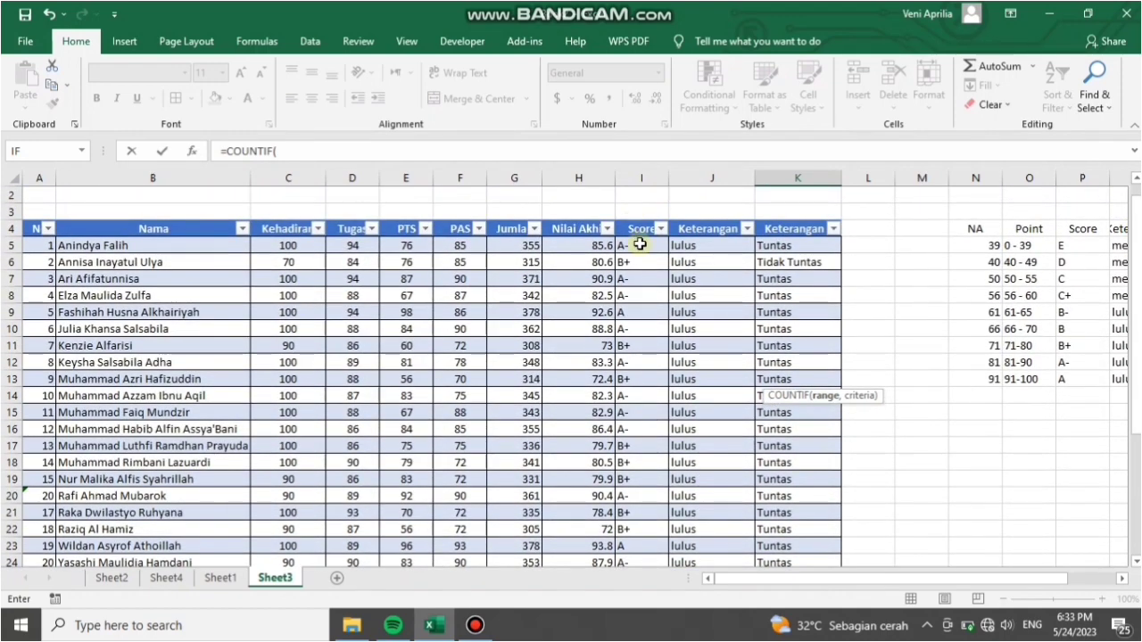
{"action": "left_click", "coordinate": [640, 244]}
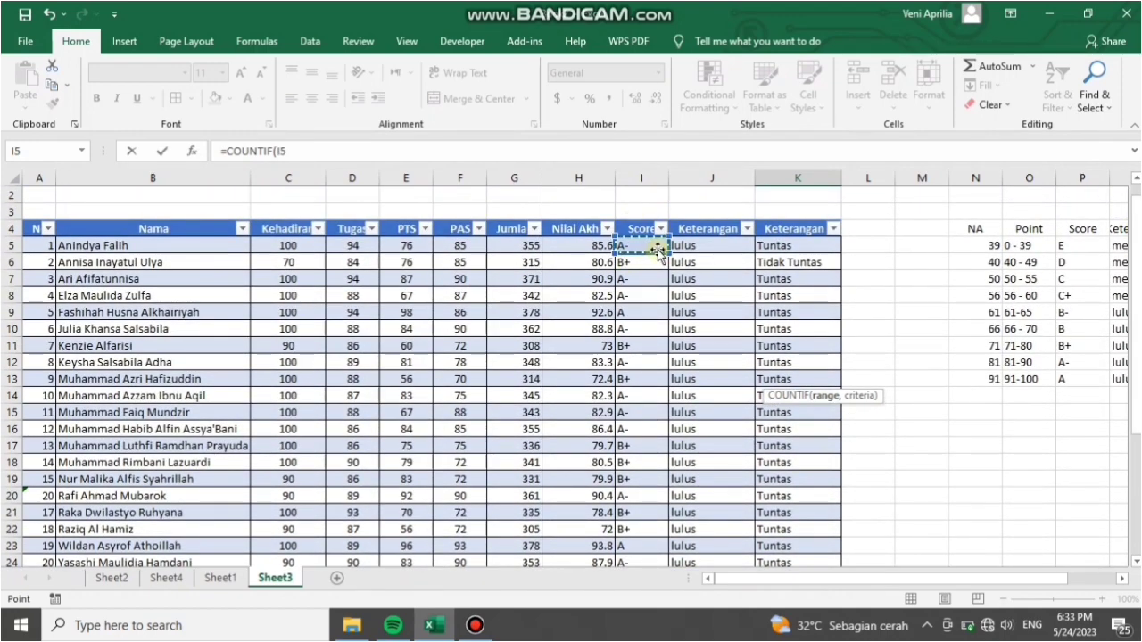
{"action": "left_click_drag", "start_coordinate": [658, 254], "coordinate": [645, 449]}
{"action": "left_click", "coordinate": [347, 156]}
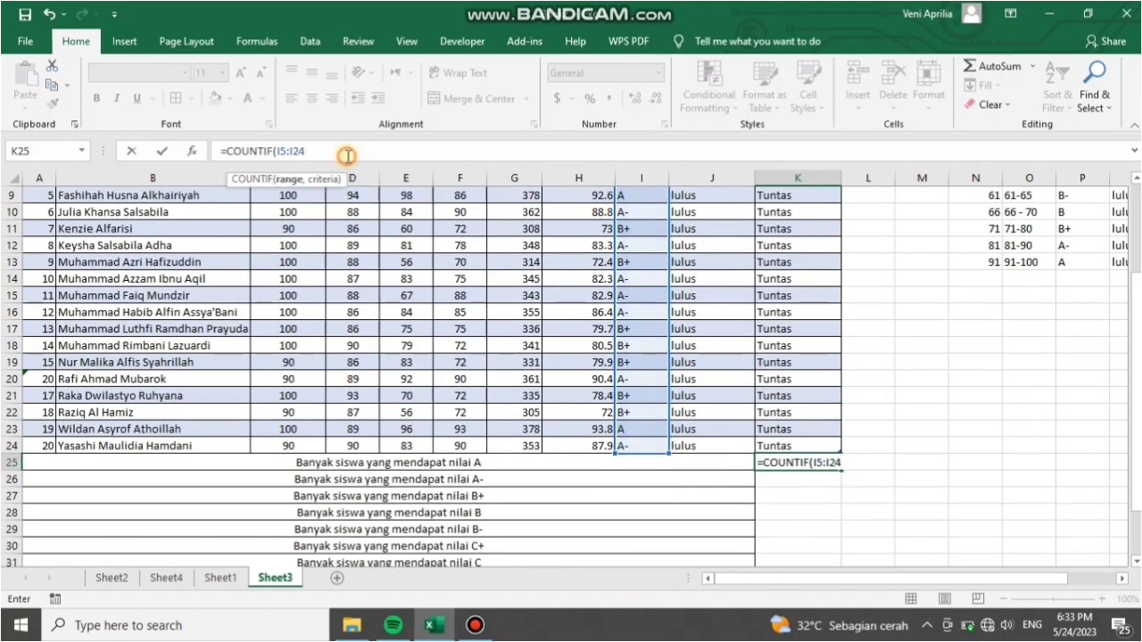
{"action": "left_click", "coordinate": [282, 153]}
{"action": "key", "text": "F4"}
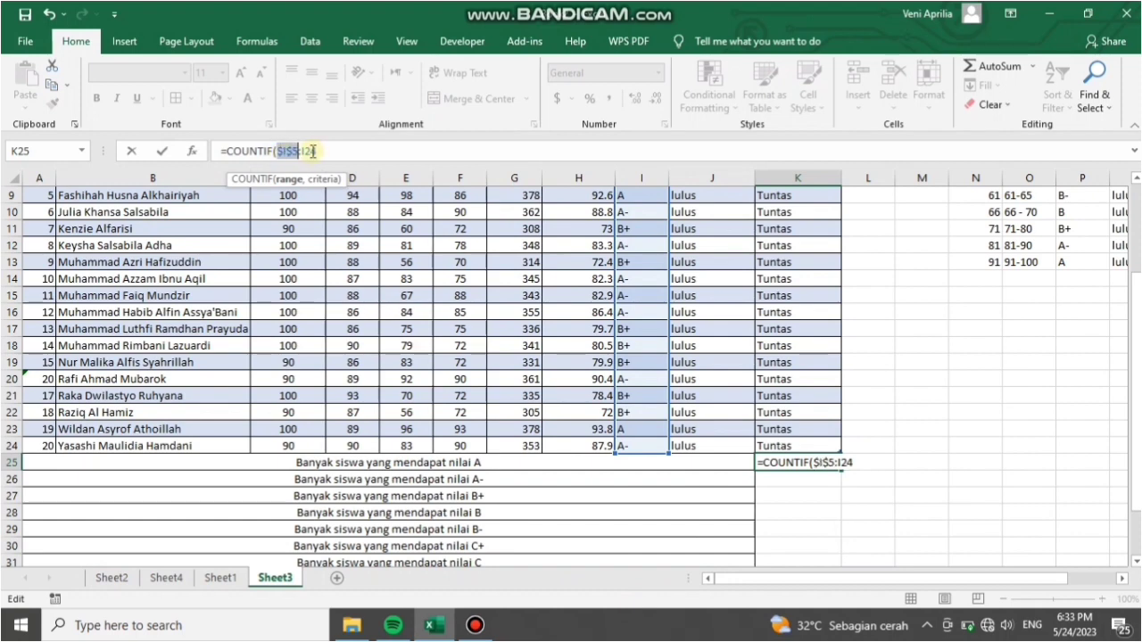
{"action": "left_click", "coordinate": [312, 152]}
{"action": "key", "text": "F4"}
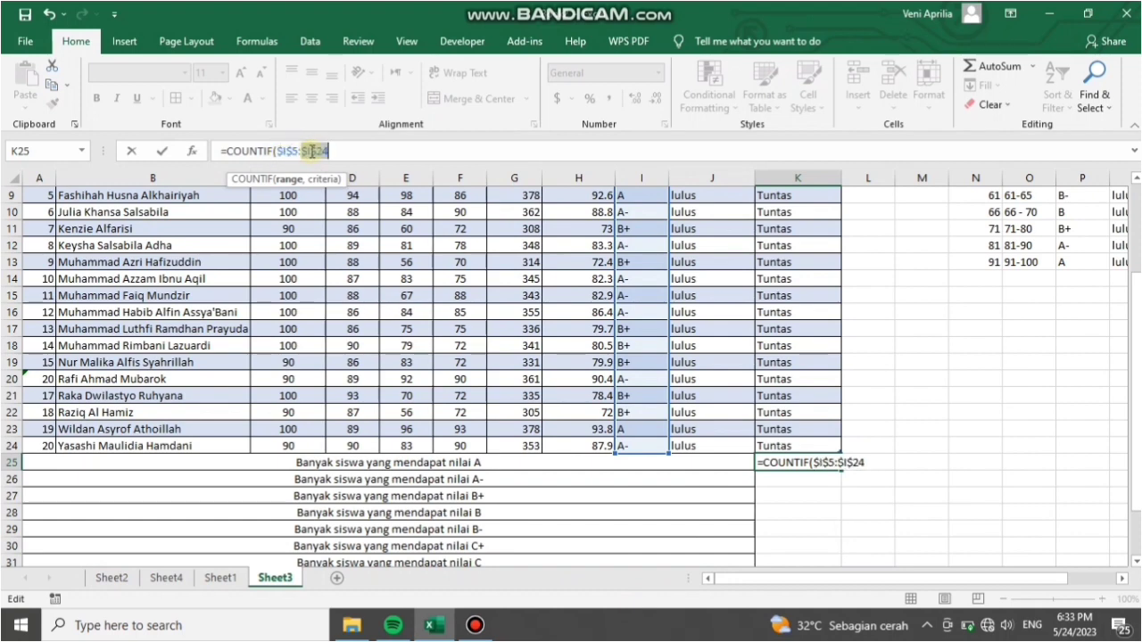
Step: Complete the K25 COUNTIF formula with the criterion "A" and fill it down to K34
{"action": "type", "text": ",\"A"}
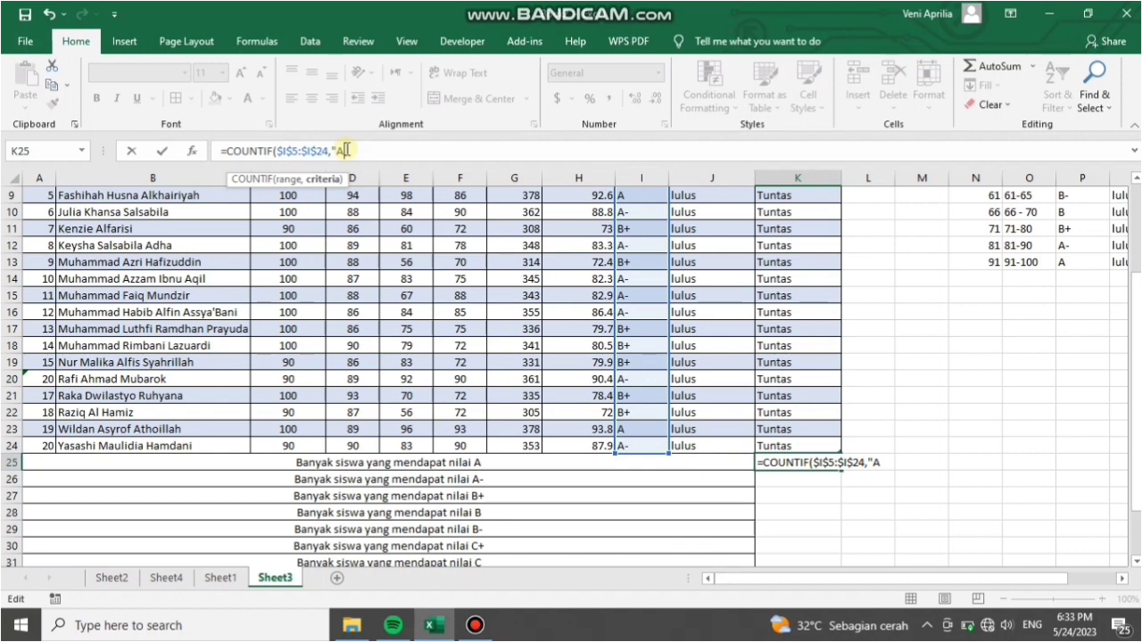
{"action": "type", "text": "\")"}
{"action": "key", "text": "Return"}
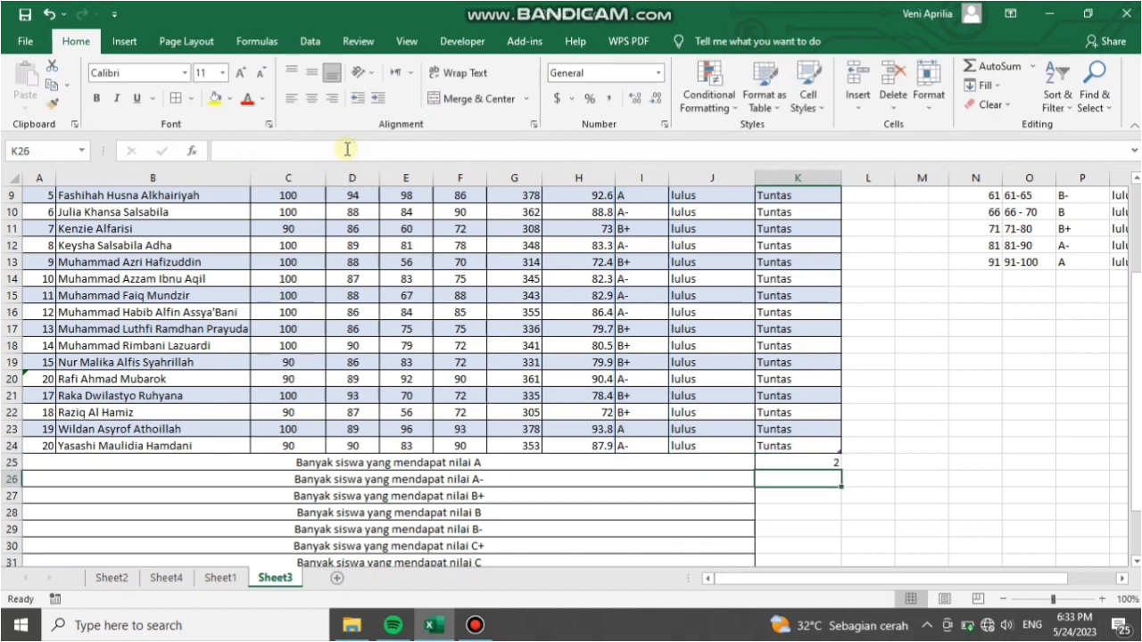
{"action": "left_click", "coordinate": [812, 464]}
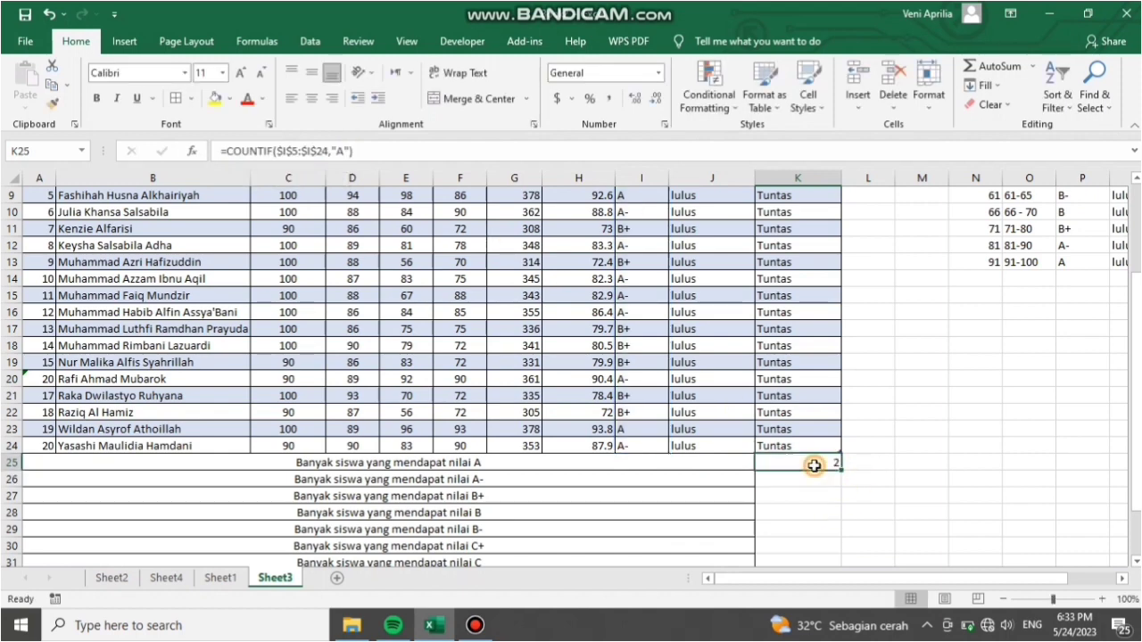
{"action": "left_click_drag", "start_coordinate": [844, 476], "coordinate": [824, 541]}
Step: Change the COUNTIF criterion to "A-" in K26 and to "B+" in K27
{"action": "left_click", "coordinate": [816, 395]}
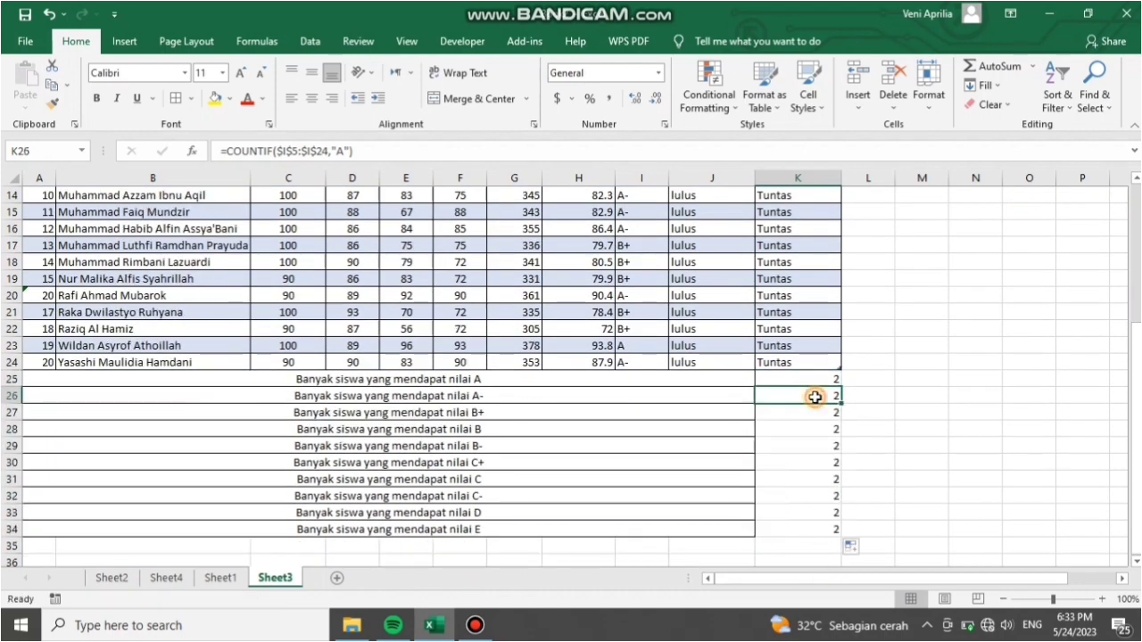
{"action": "left_click", "coordinate": [343, 151]}
{"action": "key", "text": "BackSpace"}
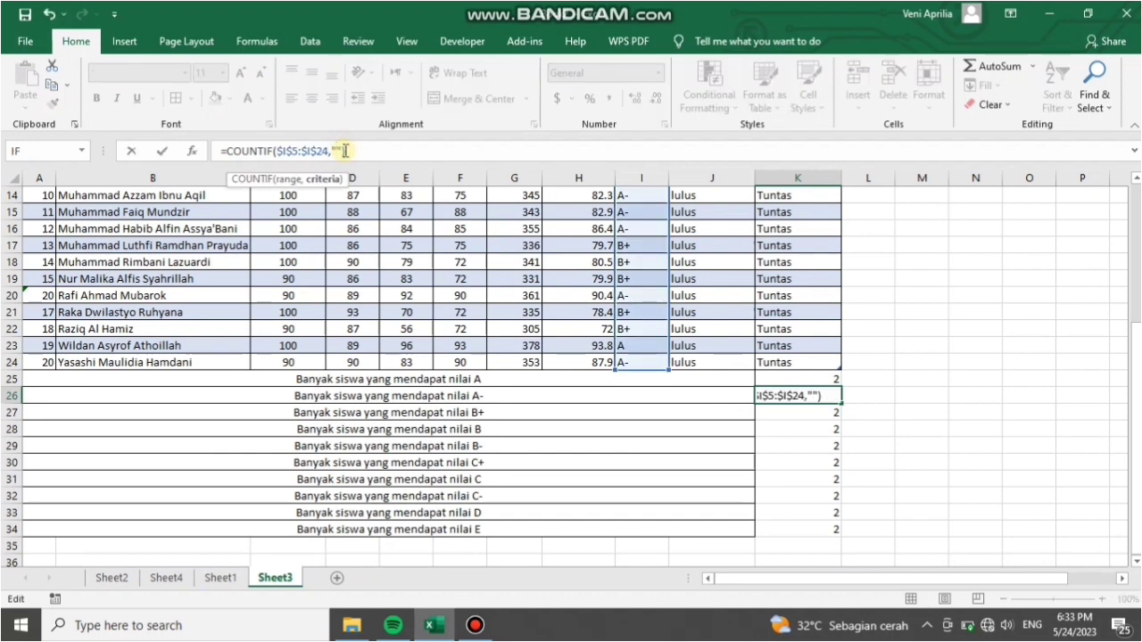
{"action": "type", "text": "A-"}
{"action": "key", "text": "Return"}
{"action": "left_click", "coordinate": [344, 154]}
{"action": "key", "text": "BackSpace"}
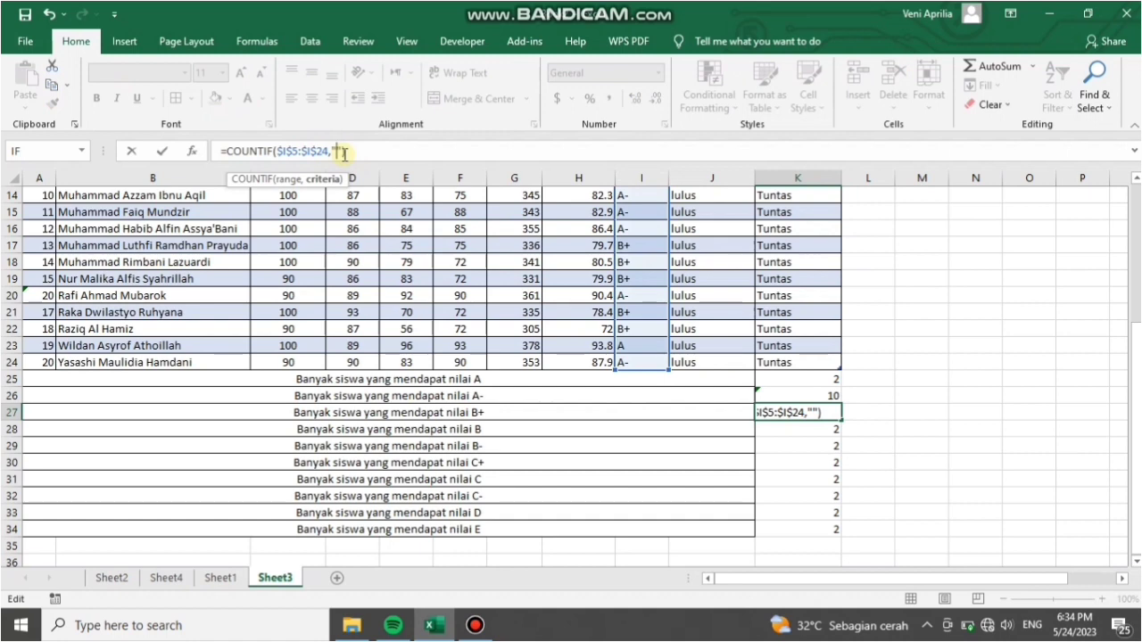
{"action": "type", "text": "B+"}
{"action": "key", "text": "Return"}
Step: Change the COUNTIF criteria in K28 and K29, the count cells for scores B and B-
{"action": "left_click", "coordinate": [345, 153]}
{"action": "key", "text": "BackSpace"}
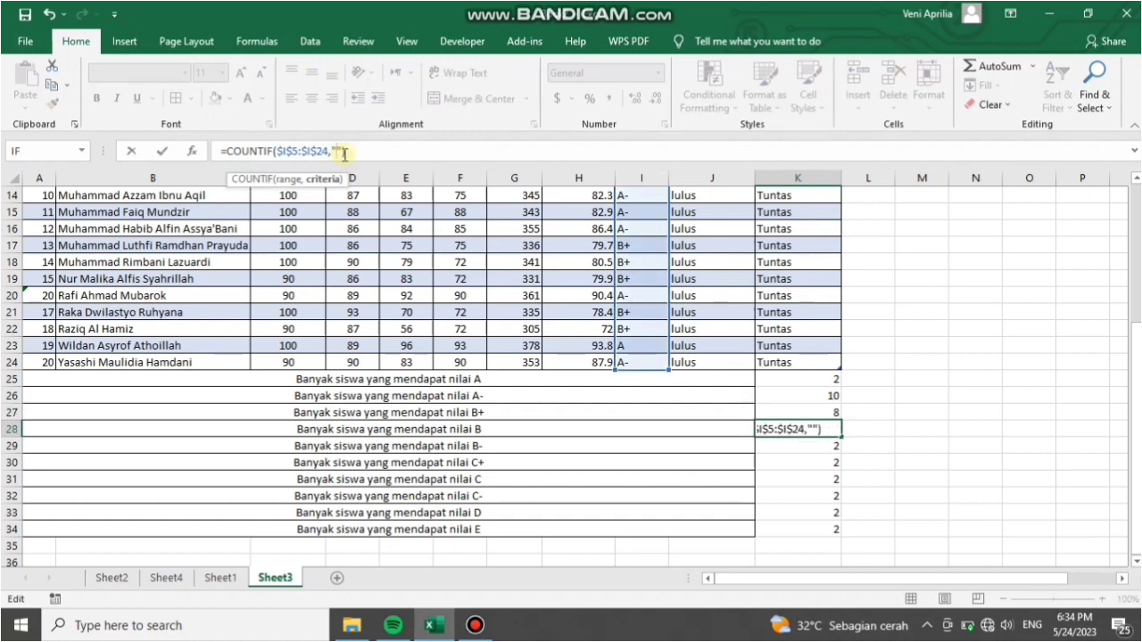
{"action": "key", "text": "Return"}
{"action": "left_click", "coordinate": [344, 153]}
{"action": "key", "text": "BackSpace"}
{"action": "key", "text": "BackSpace"}
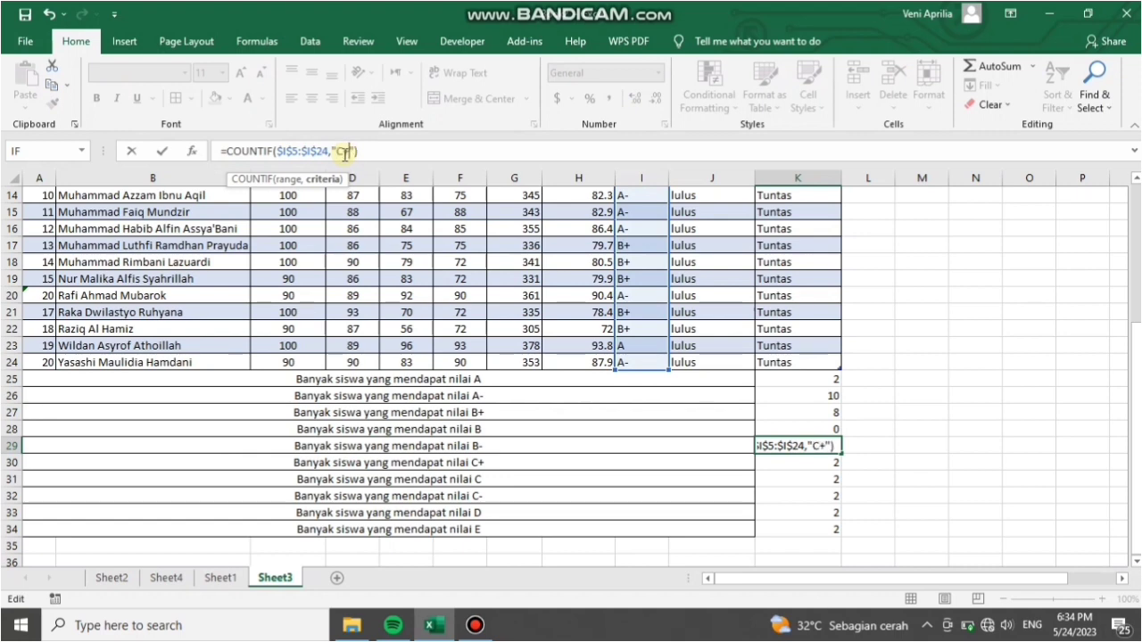
{"action": "key", "text": "Return"}
Step: Change the COUNTIF criteria in K30 and K31, the count cells for scores C+ and C
{"action": "left_click", "coordinate": [345, 153]}
{"action": "key", "text": "BackSpace"}
{"action": "key", "text": "Return"}
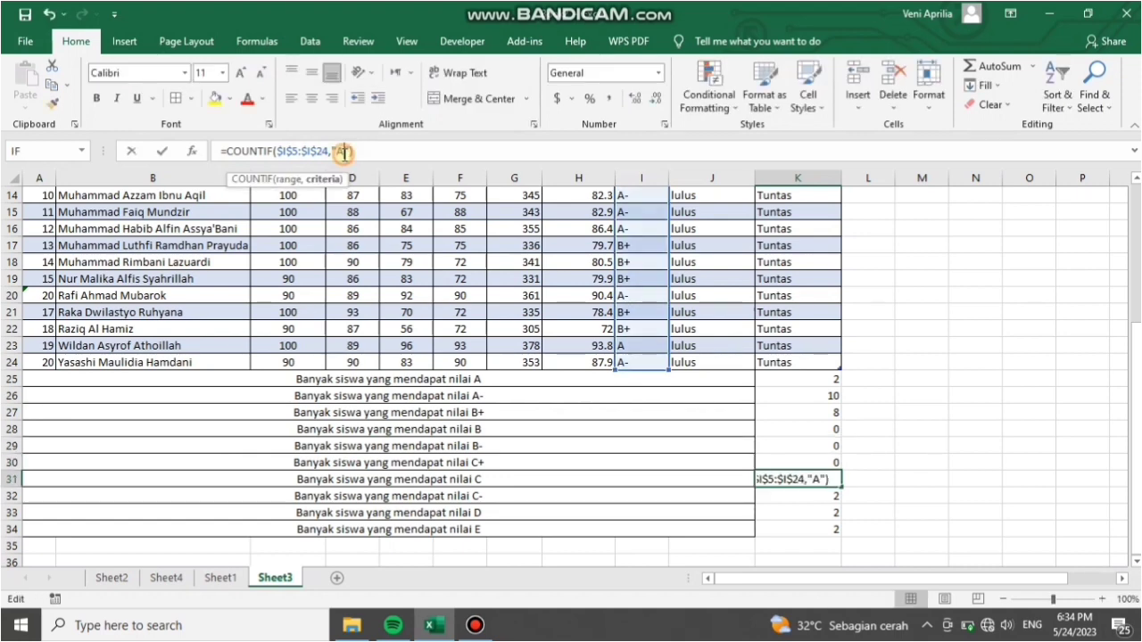
{"action": "left_click", "coordinate": [344, 153]}
{"action": "key", "text": "Return"}
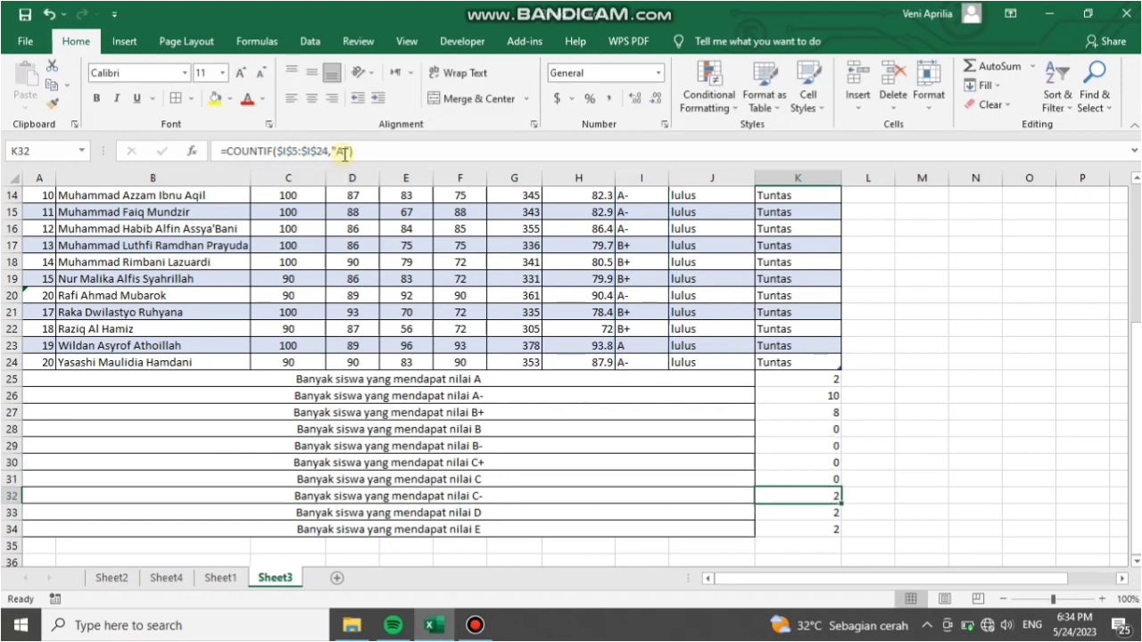
Step: Change the COUNTIF criteria for the remaining C-, D and E counts in K32 to K34, using "D" in K33
{"action": "left_click", "coordinate": [344, 153]}
{"action": "key", "text": "Return"}
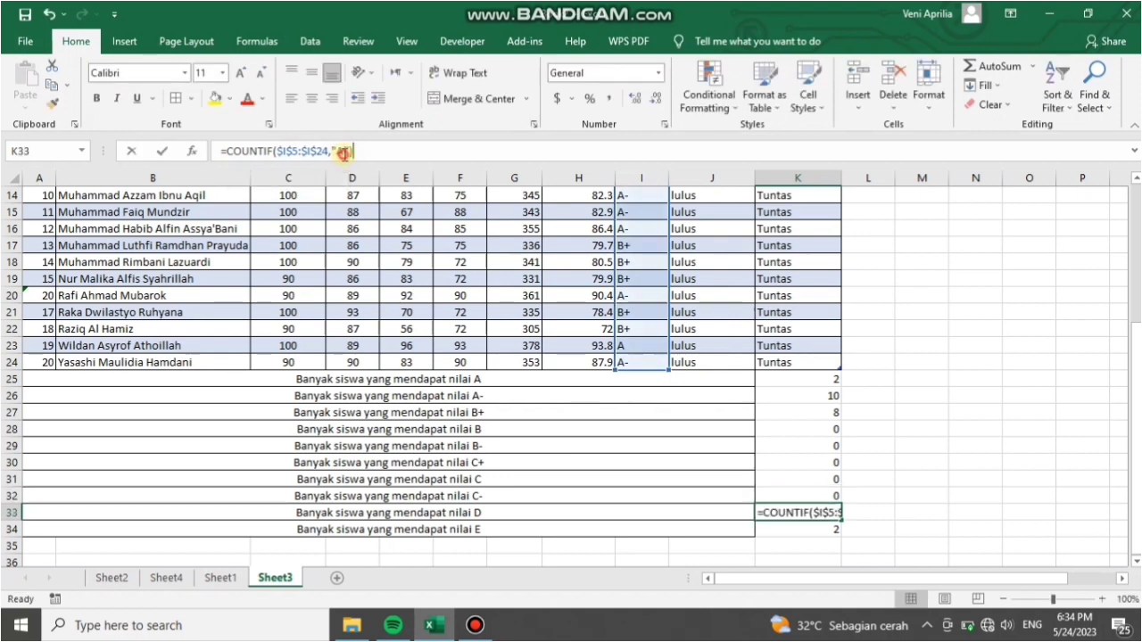
{"action": "left_click", "coordinate": [344, 154]}
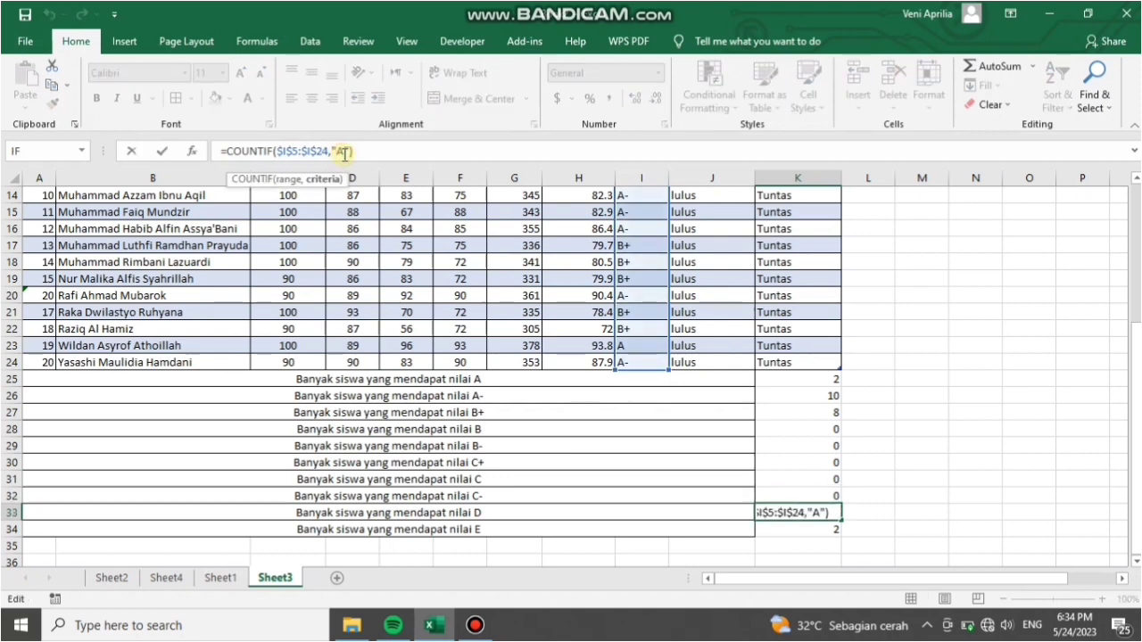
{"action": "key", "text": "BackSpace"}
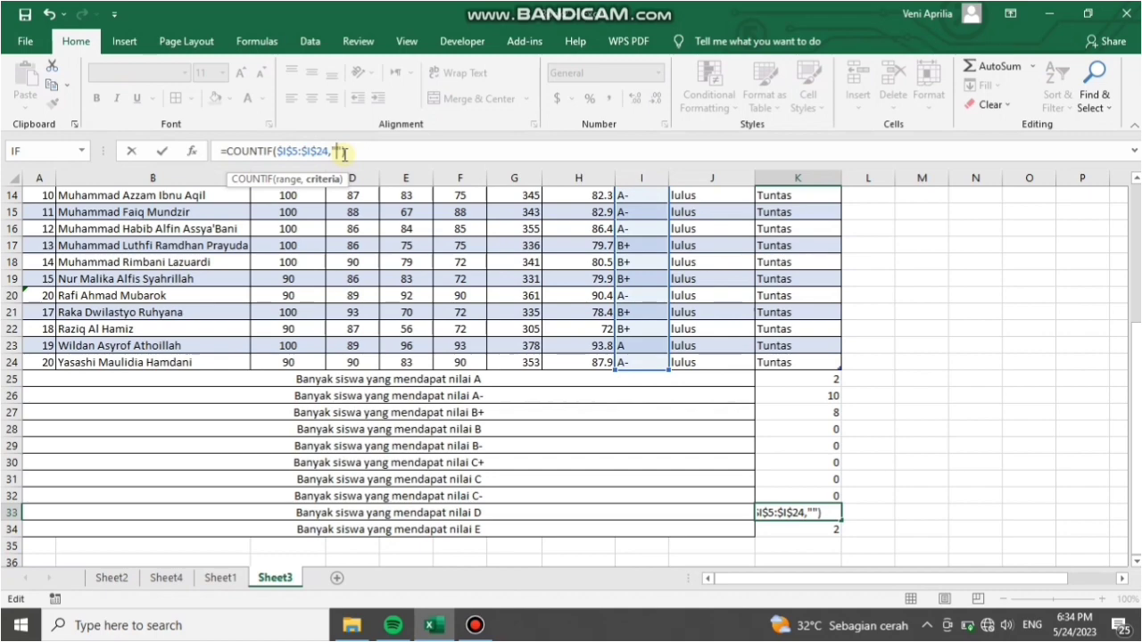
{"action": "type", "text": "D"}
{"action": "key", "text": "Return"}
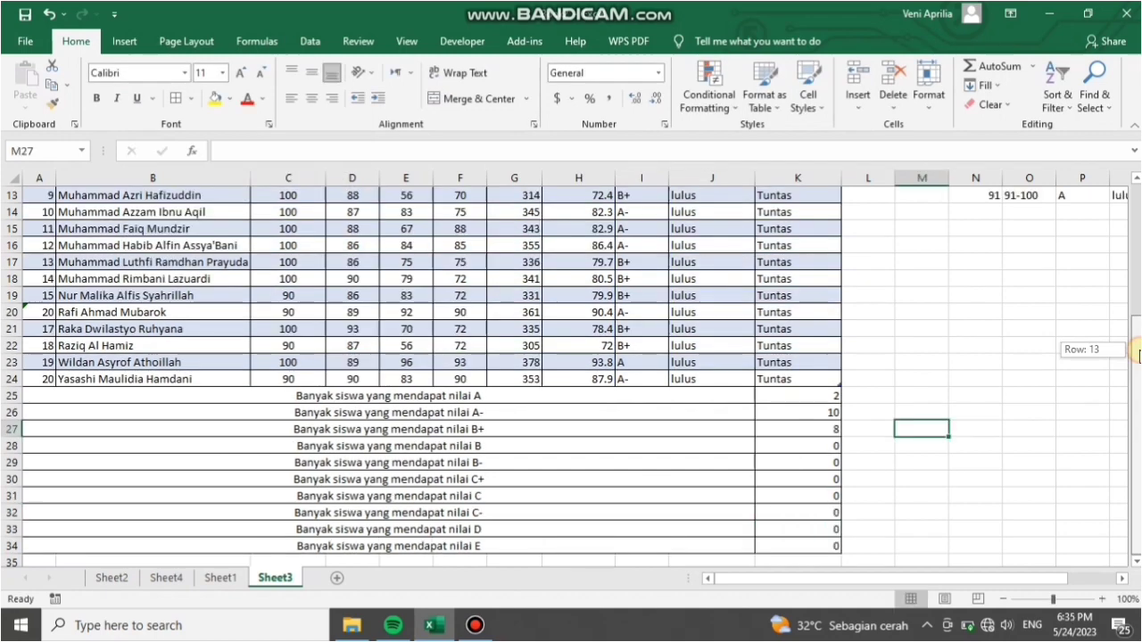
Step: Return to the start of the grade table and examine the attendance status formula in K6
{"action": "left_click_drag", "start_coordinate": [1138, 355], "coordinate": [1114, 214]}
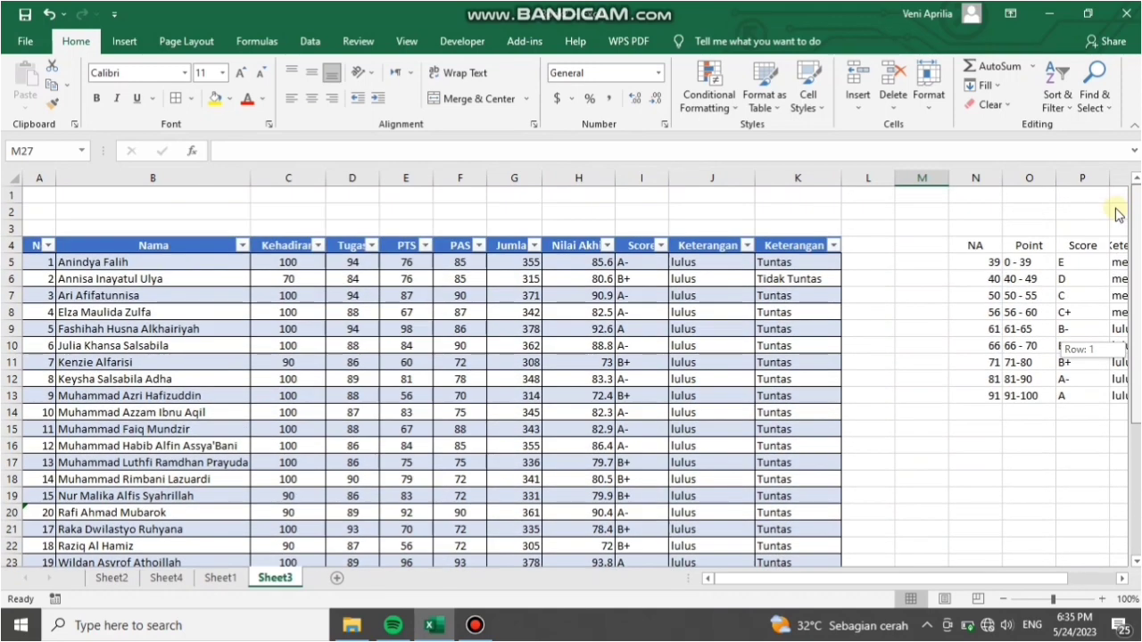
{"action": "left_click", "coordinate": [805, 279]}
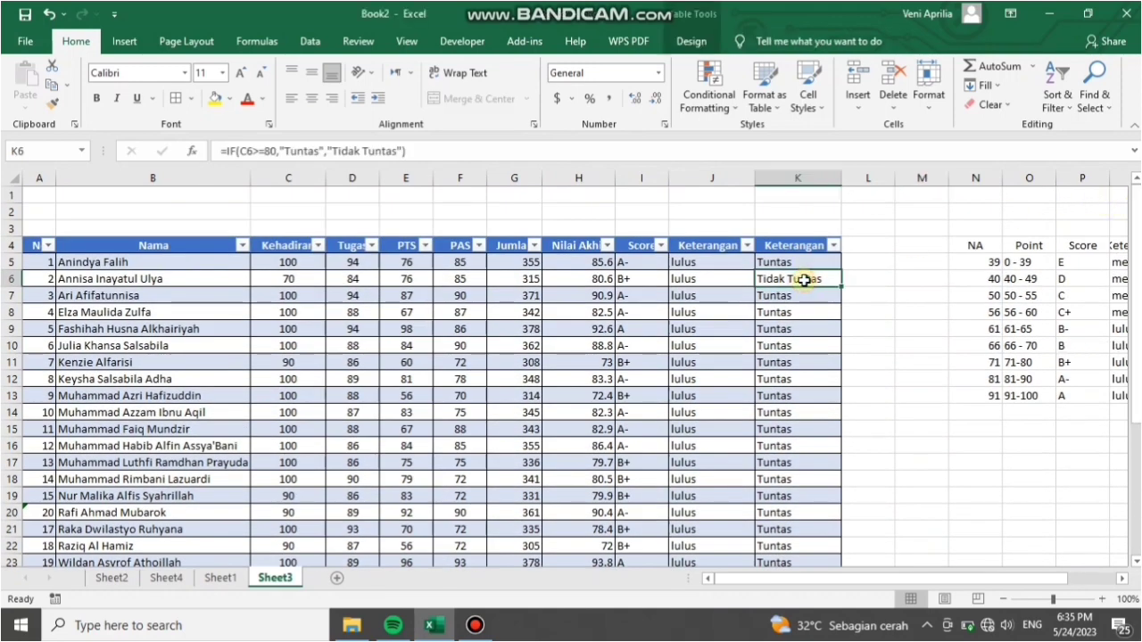